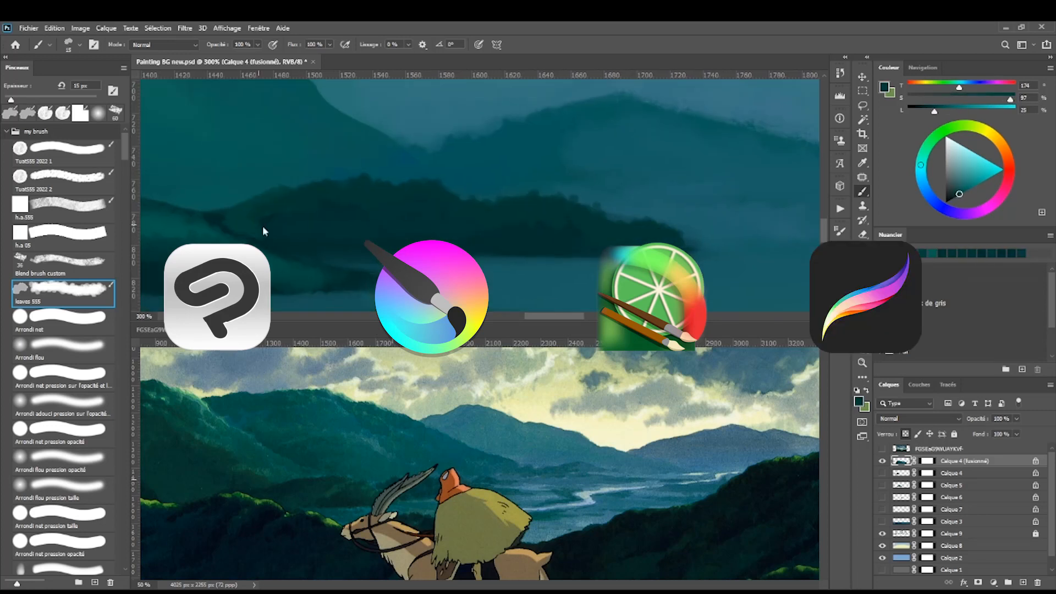
Paint and blend the dark foliage of the distant shoreline with the leaves 555 brush, using teal tones sampled from the painting.
{"action": "left_click_drag", "start_coordinate": [263, 228], "coordinate": [224, 235]}
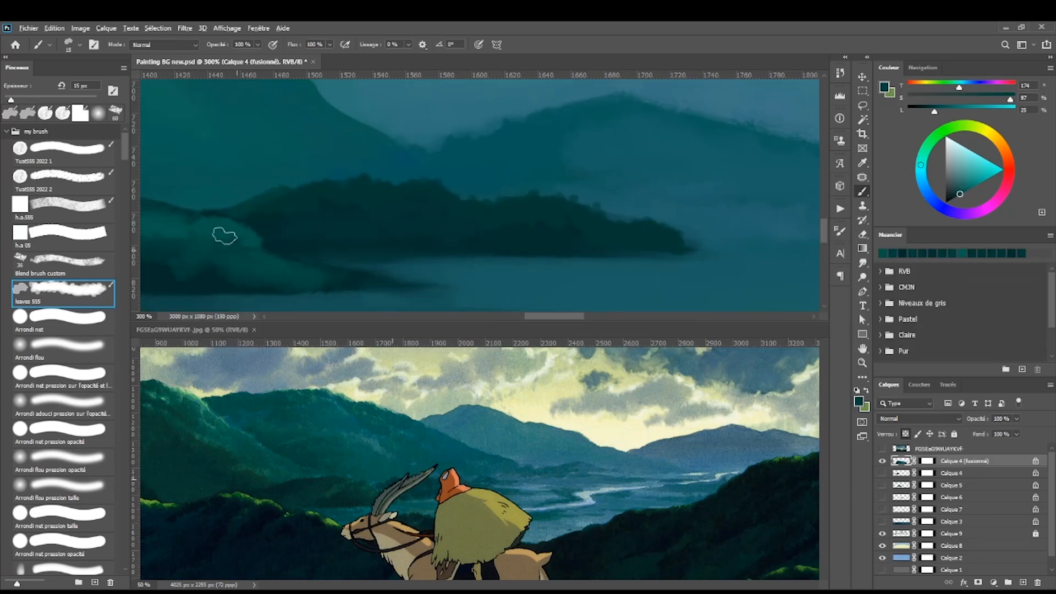
{"action": "left_click", "coordinate": [225, 234], "text": "alt"}
{"action": "left_click", "coordinate": [296, 228], "text": "alt"}
{"action": "left_click", "coordinate": [300, 228], "text": "alt"}
{"action": "left_click", "coordinate": [301, 230], "text": "alt"}
{"action": "key", "text": "bracketright"}
{"action": "key", "text": "bracketright"}
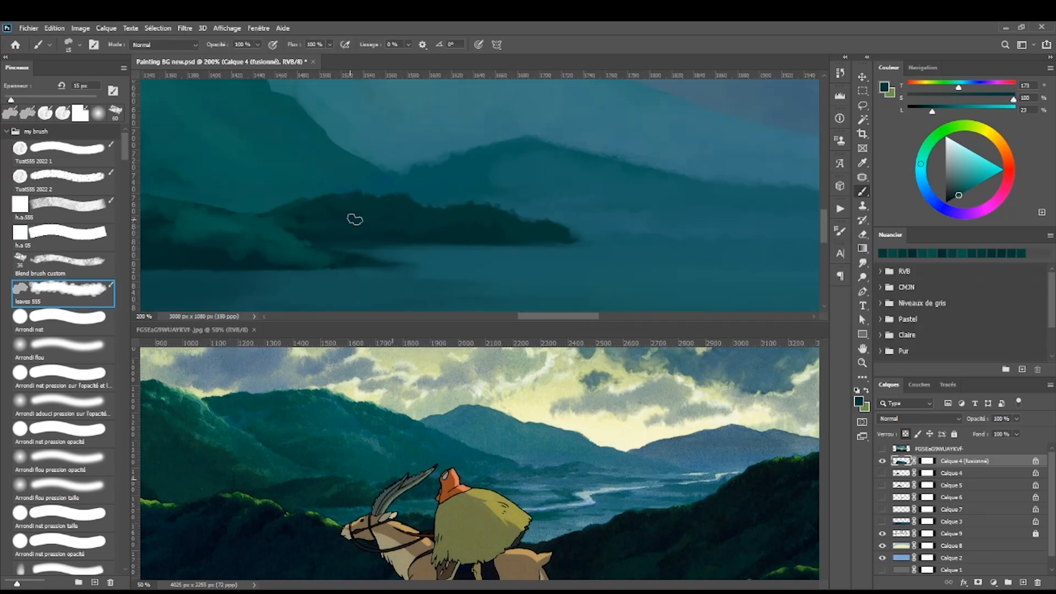
{"action": "left_click", "coordinate": [309, 216], "text": "alt"}
{"action": "mouse_move", "coordinate": [353, 220]}
{"action": "left_mouse_down"}
{"action": "mouse_move", "coordinate": [309, 216]}
{"action": "mouse_move", "coordinate": [335, 204]}
{"action": "left_mouse_up"}
{"action": "left_click", "coordinate": [313, 254], "text": "alt"}
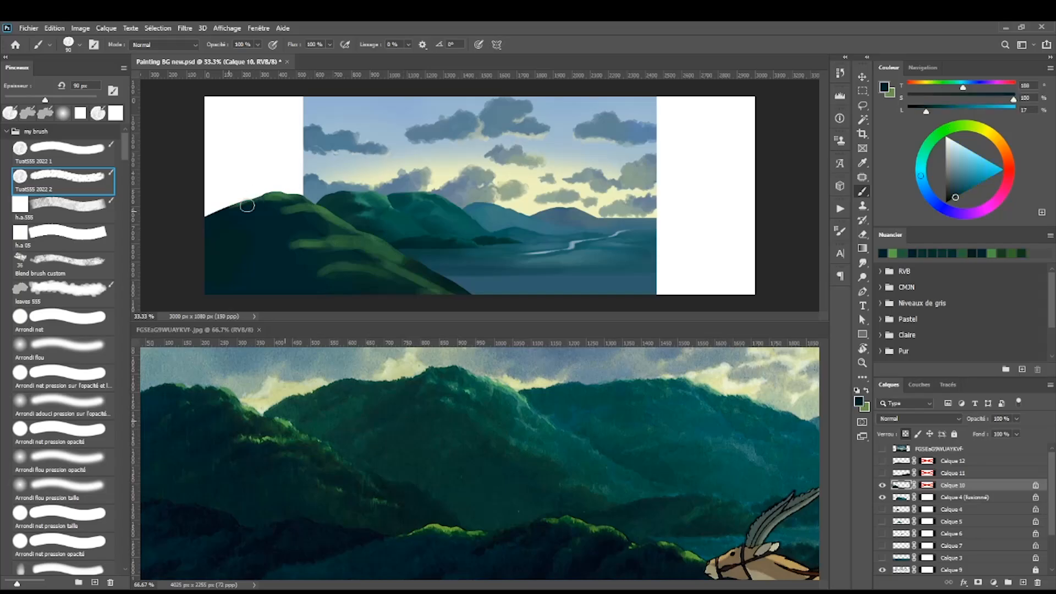
Shade the green hill on Calque 10 with the leaves 555 brush at 125 px and pressure-controlled opacity, using sampled dark greens.
{"action": "left_click", "coordinate": [63, 291]}
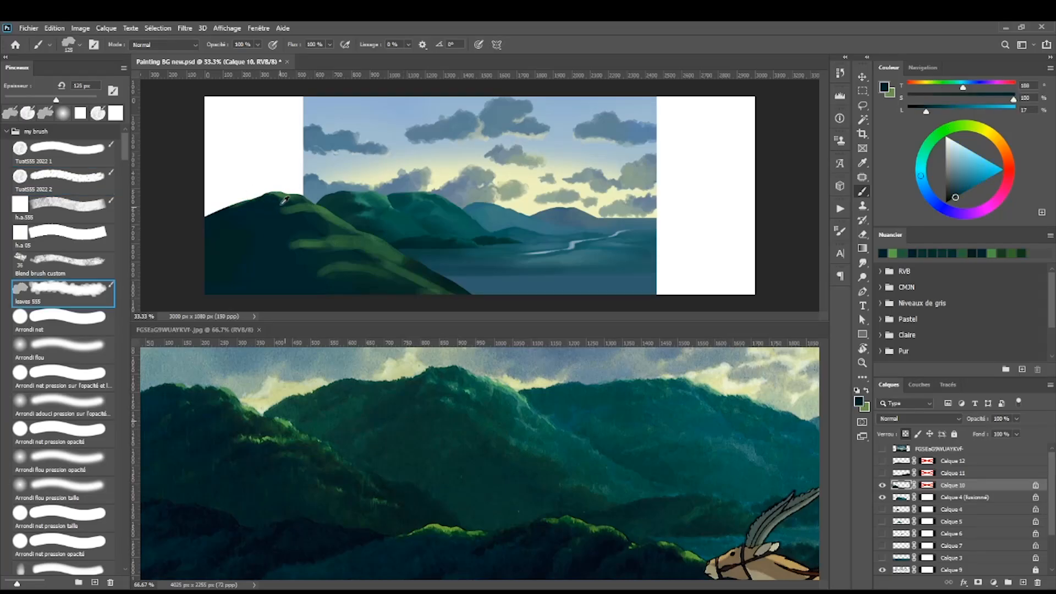
{"action": "left_click", "coordinate": [308, 212], "text": "alt"}
{"action": "left_click", "coordinate": [273, 45]}
{"action": "left_click_drag", "start_coordinate": [319, 213], "coordinate": [269, 213]}
{"action": "left_click", "coordinate": [329, 233], "text": "alt"}
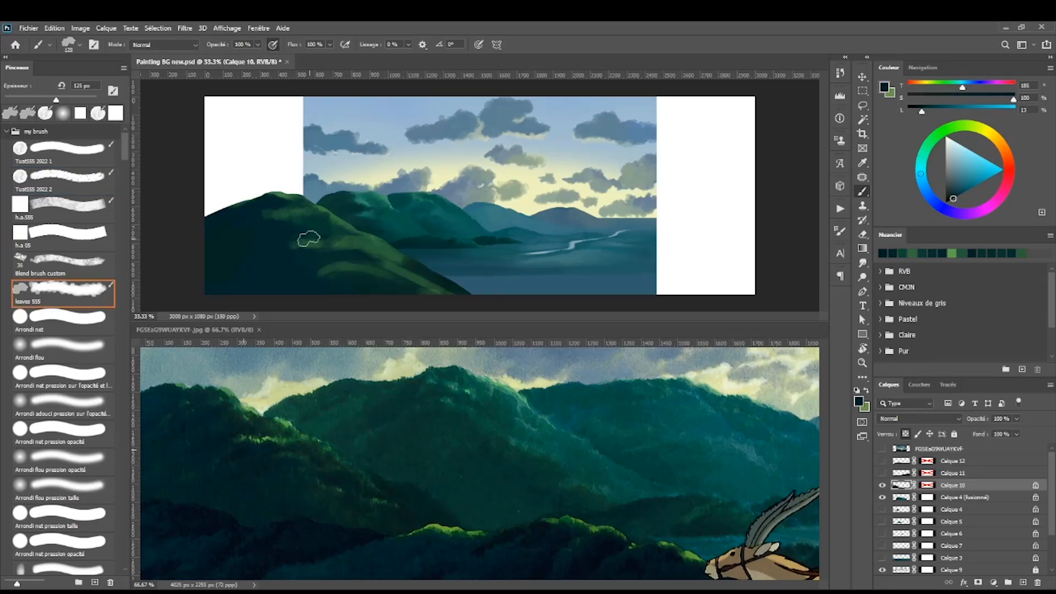
{"action": "left_click", "coordinate": [341, 234], "text": "alt"}
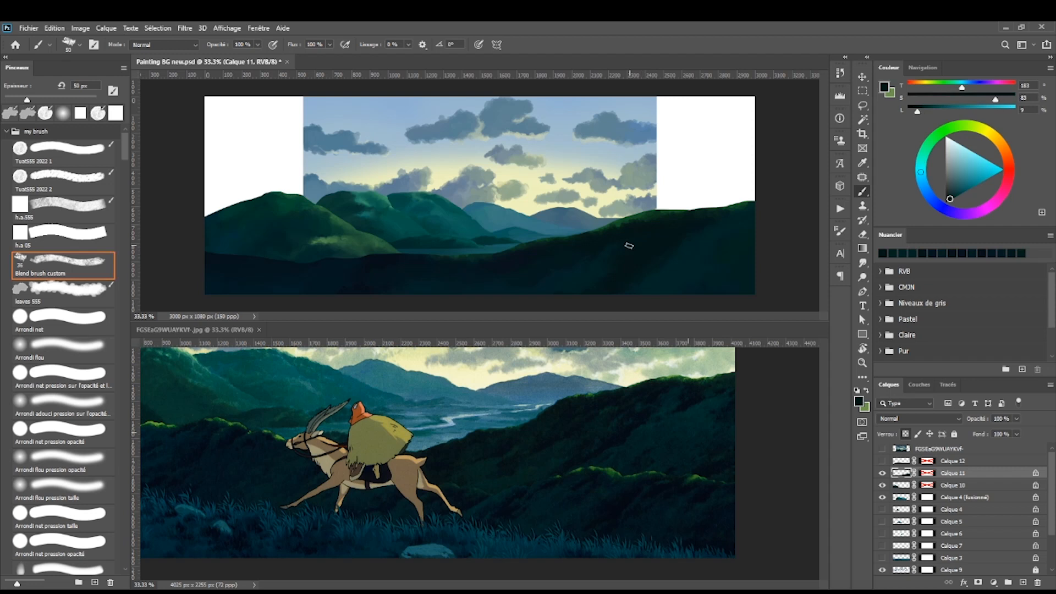
Blend the dark slope of the hill on Calque 11 with the Blend brush custom, enlarged to 175 px.
{"action": "mouse_move", "coordinate": [633, 262]}
{"action": "left_mouse_down"}
{"action": "mouse_move", "coordinate": [686, 240]}
{"action": "mouse_move", "coordinate": [660, 241]}
{"action": "left_mouse_up"}
{"action": "left_click", "coordinate": [701, 252], "text": "alt"}
{"action": "key", "text": "bracketright"}
{"action": "key", "text": "bracketright"}
{"action": "key", "text": "bracketright"}
{"action": "key", "text": "bracketright"}
{"action": "key", "text": "bracketright"}
{"action": "key", "text": "bracketright"}
{"action": "key", "text": "bracketright"}
{"action": "key", "text": "bracketright"}
{"action": "left_click", "coordinate": [674, 255], "text": "alt"}
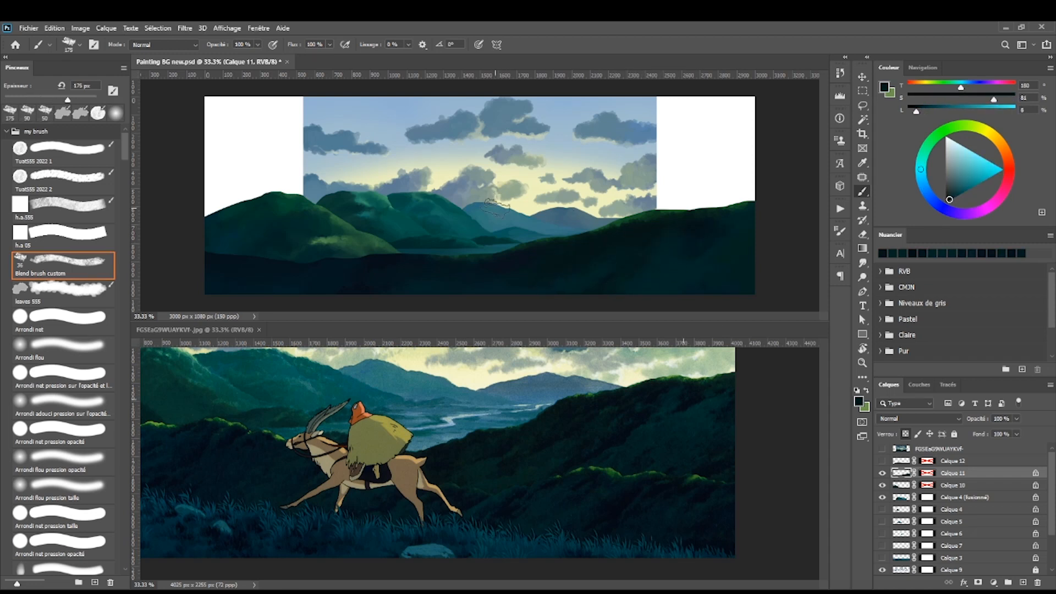
Soften the right end of the hill's ridge on Calque 11 with sampled greens, using the blend brush at 150 px.
{"action": "left_click", "coordinate": [554, 247], "text": "ctrl"}
{"action": "key", "text": "bracketleft"}
{"action": "key", "text": "bracketleft"}
{"action": "key", "text": "bracketleft"}
{"action": "left_click", "coordinate": [618, 231], "text": "alt"}
{"action": "mouse_move", "coordinate": [753, 198]}
{"action": "left_mouse_down"}
{"action": "mouse_move", "coordinate": [771, 188]}
{"action": "mouse_move", "coordinate": [714, 209]}
{"action": "mouse_move", "coordinate": [769, 208]}
{"action": "left_mouse_up"}
{"action": "key", "text": "bracketright"}
{"action": "key", "text": "bracketright"}
{"action": "left_click", "coordinate": [702, 224], "text": "alt"}
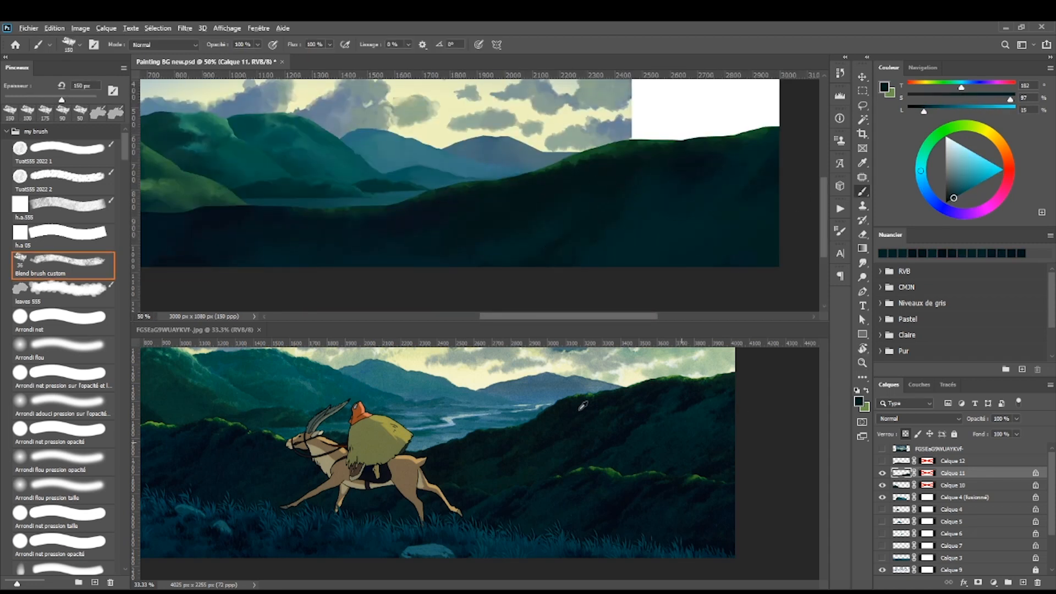
Darken the Calque 11 hill's slope with a shadow colour sampled from the reference image and blend it with neighbouring tones.
{"action": "left_click", "coordinate": [578, 410], "text": "alt"}
{"action": "mouse_move", "coordinate": [516, 220]}
{"action": "left_mouse_down"}
{"action": "mouse_move", "coordinate": [481, 252]}
{"action": "mouse_move", "coordinate": [456, 253]}
{"action": "mouse_move", "coordinate": [478, 241]}
{"action": "left_mouse_up"}
{"action": "left_click", "coordinate": [473, 195], "text": "alt"}
{"action": "left_click", "coordinate": [617, 180], "text": "alt"}
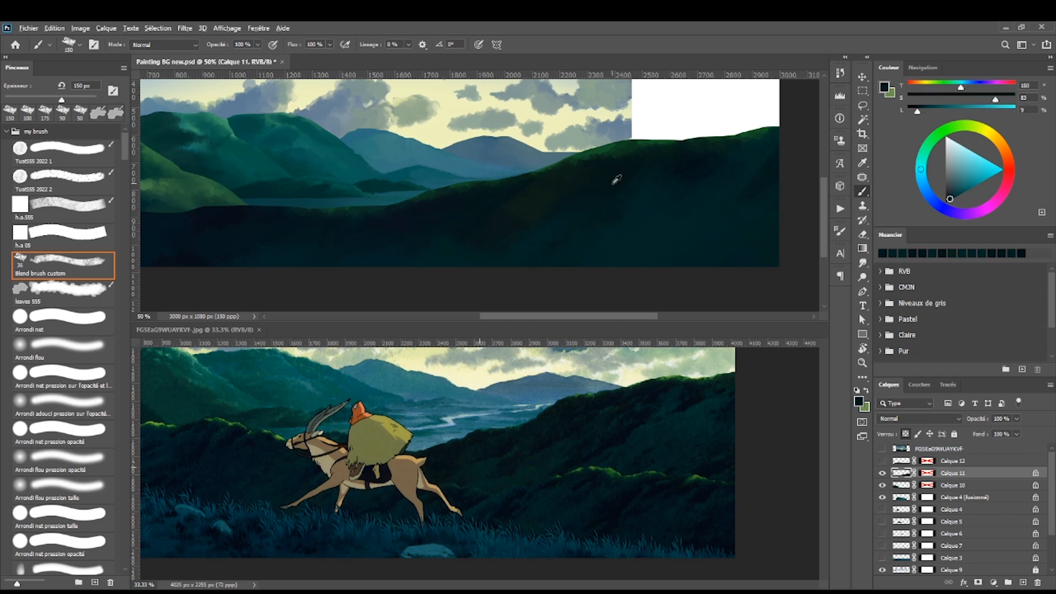
{"action": "left_click_drag", "start_coordinate": [291, 202], "coordinate": [702, 174]}
{"action": "mouse_move", "coordinate": [235, 407]}
{"action": "left_mouse_down"}
{"action": "mouse_move", "coordinate": [429, 410]}
{"action": "mouse_move", "coordinate": [419, 416]}
{"action": "left_mouse_up"}
{"action": "left_click", "coordinate": [536, 207], "text": "alt"}
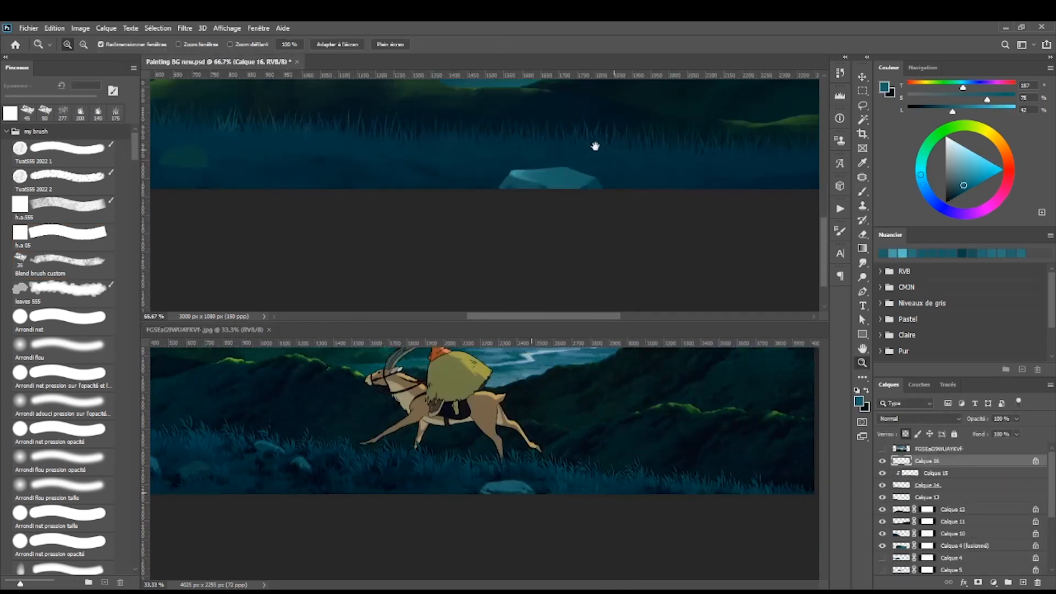
Shade the front face of the foreground rock on Calque 16 with sampled blue tones, using the 25 px h.a 05 brush.
{"action": "scroll", "coordinate": [539, 160], "scroll_direction": "up", "scroll_amount": 3, "text": "alt"}
{"action": "left_click", "coordinate": [659, 191], "text": "alt"}
{"action": "left_click_drag", "start_coordinate": [669, 197], "coordinate": [633, 214]}
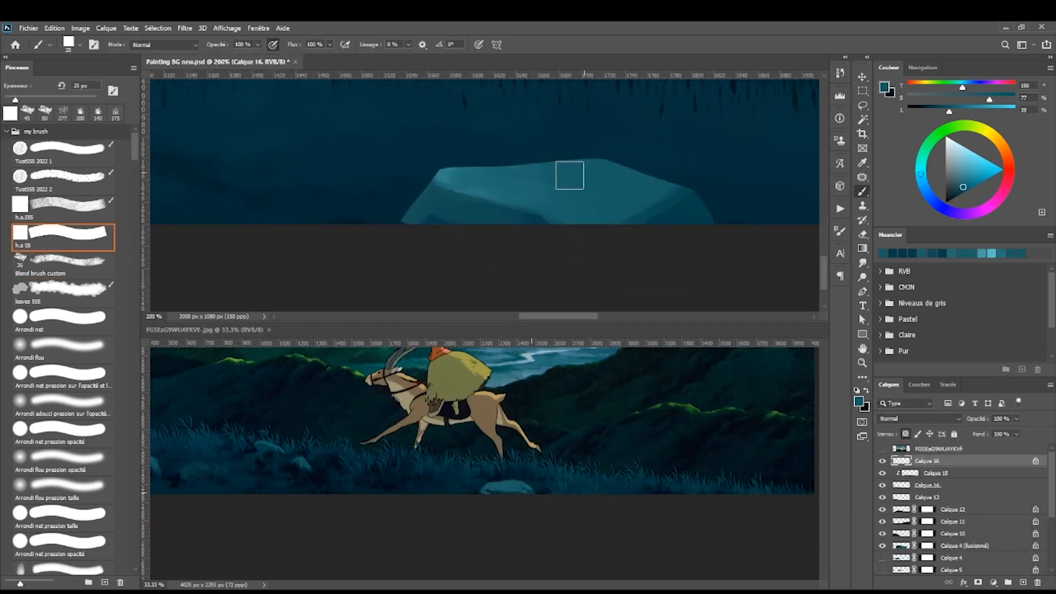
{"action": "mouse_move", "coordinate": [478, 196]}
{"action": "left_mouse_down"}
{"action": "mouse_move", "coordinate": [637, 224]}
{"action": "mouse_move", "coordinate": [601, 229]}
{"action": "left_mouse_up"}
{"action": "left_click", "coordinate": [634, 234], "text": "alt"}
{"action": "left_click", "coordinate": [592, 230], "text": "alt"}
{"action": "left_click", "coordinate": [507, 249], "text": "alt"}
{"action": "left_click_drag", "start_coordinate": [682, 236], "coordinate": [601, 231]}
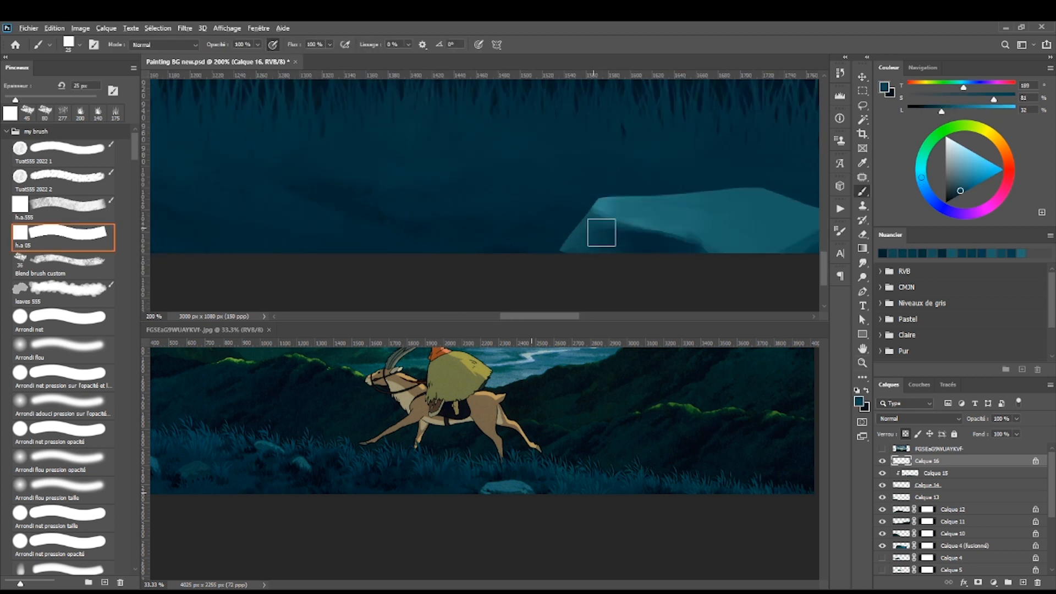
Refine the rock's lower planes and edges on Calque 16 with darker sampled blues.
{"action": "left_click", "coordinate": [601, 233], "text": "alt"}
{"action": "left_click_drag", "start_coordinate": [770, 237], "coordinate": [609, 224]}
{"action": "left_click_drag", "start_coordinate": [478, 222], "coordinate": [446, 236]}
{"action": "left_click_drag", "start_coordinate": [635, 239], "coordinate": [663, 223]}
{"action": "left_click", "coordinate": [481, 225], "text": "alt"}
{"action": "mouse_move", "coordinate": [440, 233]}
{"action": "left_mouse_down"}
{"action": "mouse_move", "coordinate": [415, 240]}
{"action": "mouse_move", "coordinate": [443, 238]}
{"action": "mouse_move", "coordinate": [470, 210]}
{"action": "mouse_move", "coordinate": [491, 232]}
{"action": "left_mouse_up"}
{"action": "left_click", "coordinate": [493, 198], "text": "alt"}
Paint shading on the small rock in the left part of the grass with a sampled tone.
{"action": "key", "text": "z"}
{"action": "left_click", "coordinate": [544, 208], "text": "alt"}
{"action": "left_click", "coordinate": [358, 175], "text": "alt"}
{"action": "left_click", "coordinate": [182, 163]}
{"action": "key", "text": "b"}
{"action": "key", "text": "z"}
{"action": "left_click", "coordinate": [442, 225]}
{"action": "key", "text": "b"}
{"action": "left_click", "coordinate": [370, 223], "text": "alt"}
{"action": "left_click_drag", "start_coordinate": [429, 205], "coordinate": [442, 220]}
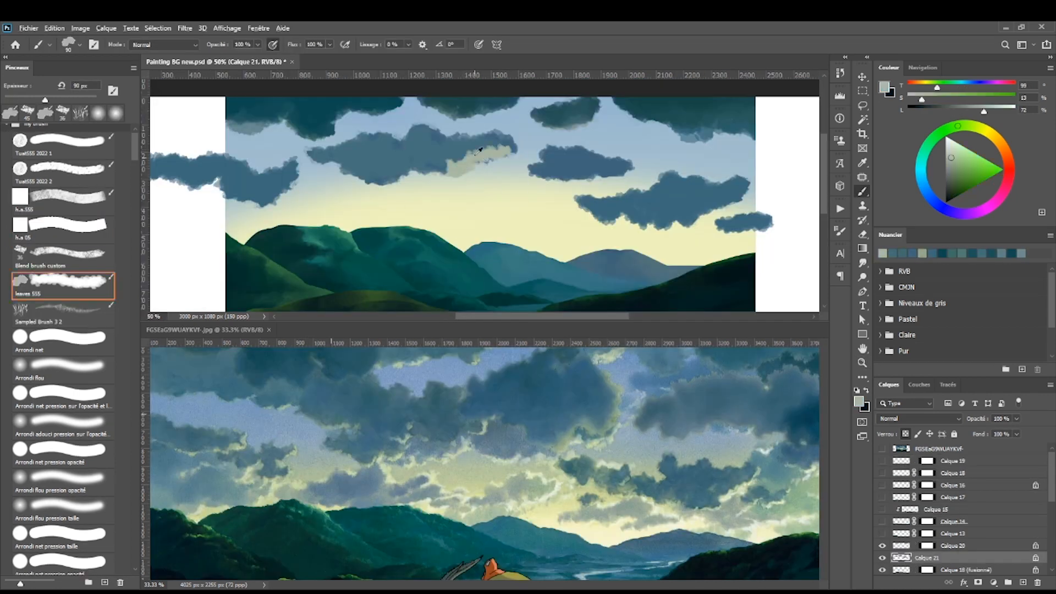
Blend the pale highlight into the large central cloud on Calque 21 using colours sampled from the cloud and the reference.
{"action": "left_click", "coordinate": [399, 145], "text": "alt"}
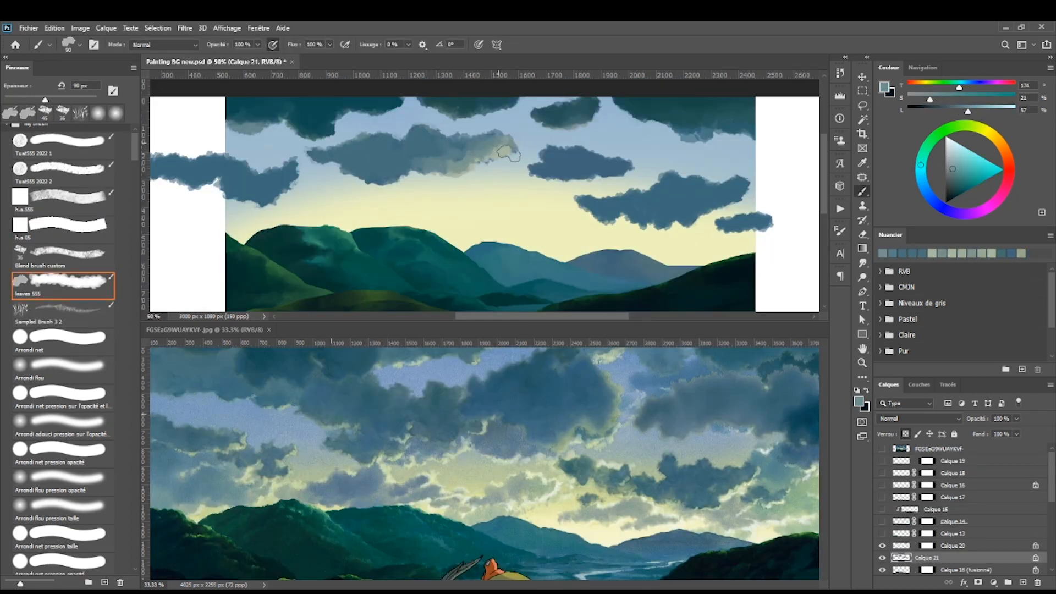
{"action": "left_click", "coordinate": [386, 156], "text": "alt"}
{"action": "left_click", "coordinate": [565, 438], "text": "alt"}
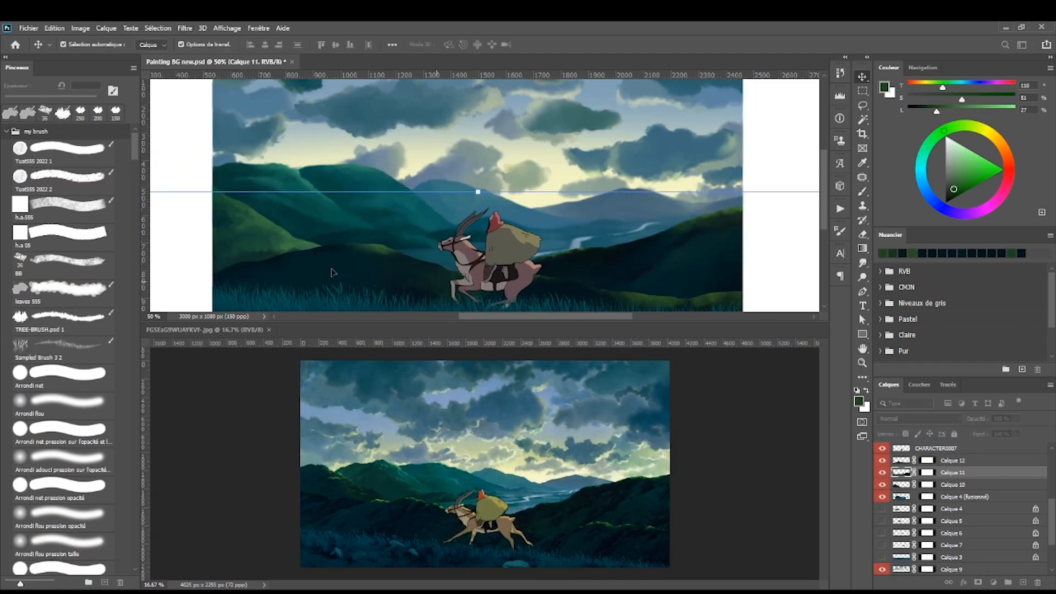
Pick the foreground hill layer Calque 12 and the cloud layer Calque 20 on the canvas to check the layer separation.
{"action": "left_click", "coordinate": [332, 272]}
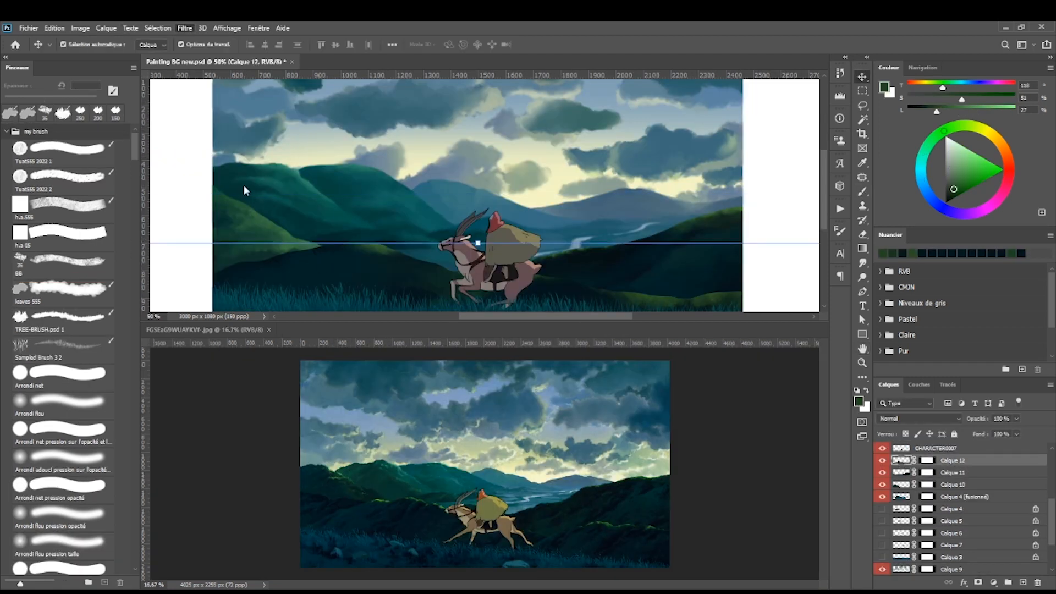
{"action": "key", "text": "space"}
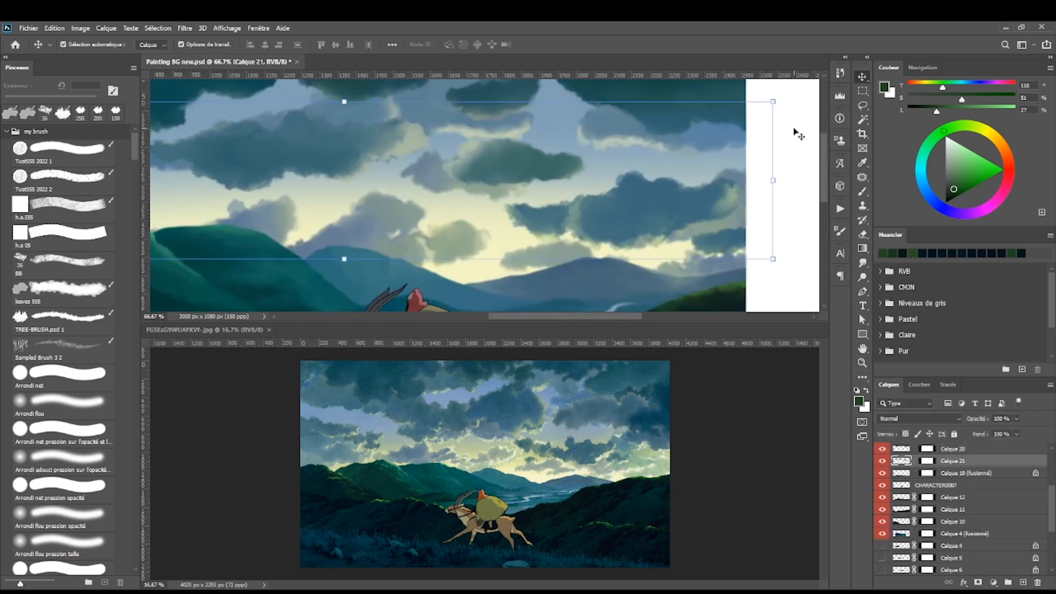
{"action": "left_click", "coordinate": [370, 238]}
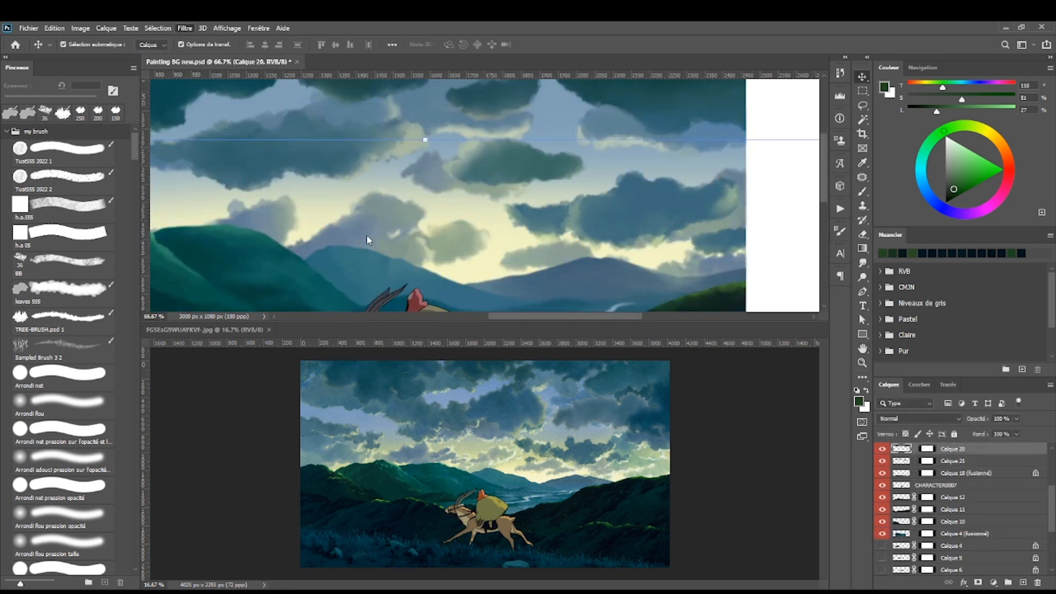
{"action": "key", "text": "z"}
{"action": "left_click", "coordinate": [509, 171], "text": "alt"}
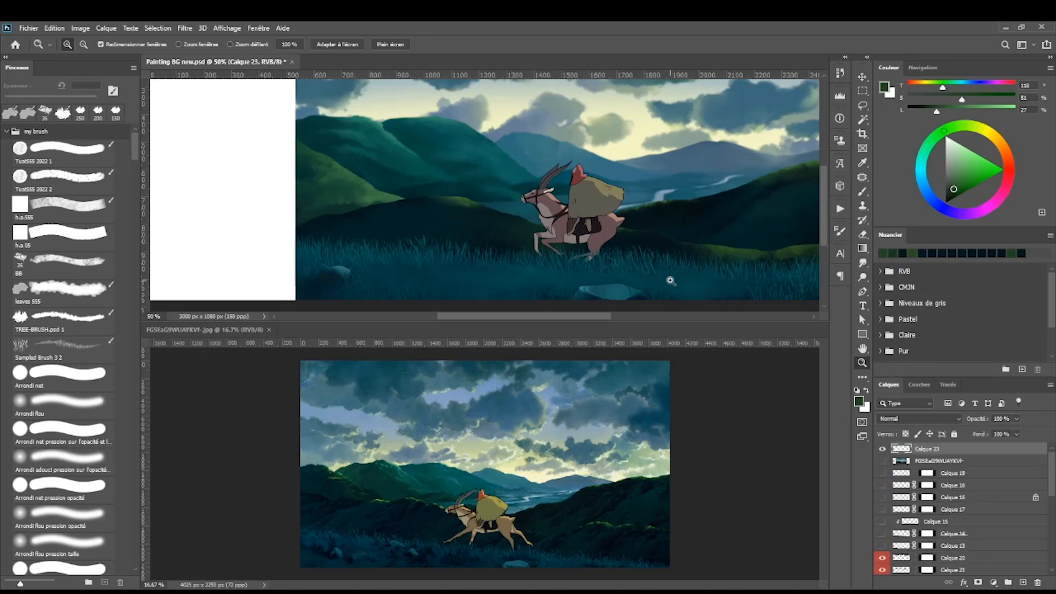
Fill the empty top layer Calque 23 with the foreground colour and open its blend mode choices.
{"action": "key", "text": "i"}
{"action": "key", "text": "alt+BackSpace"}
{"action": "left_click", "coordinate": [919, 419]}
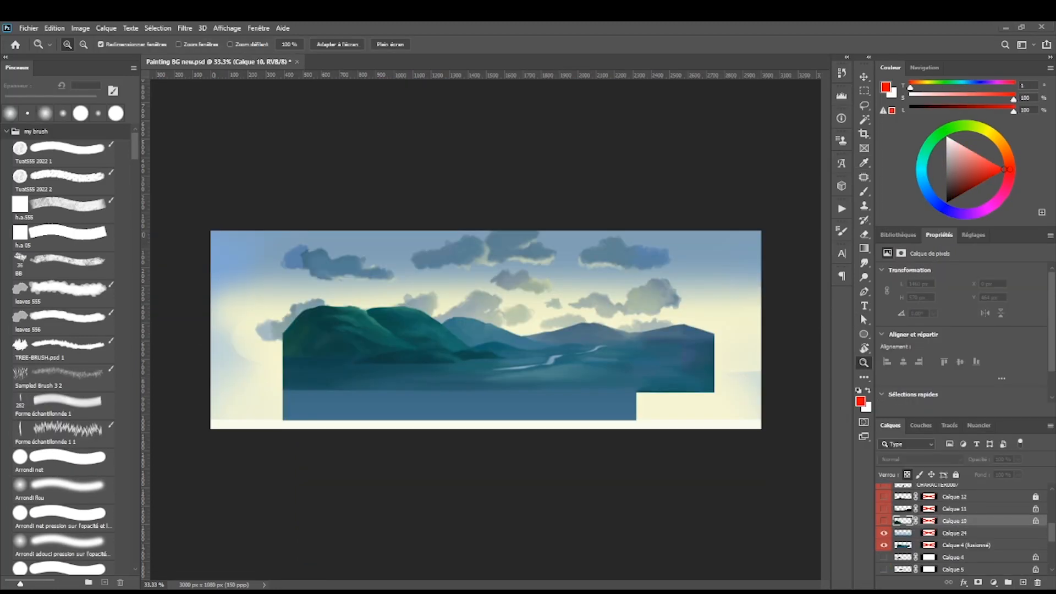
Show the hill layers Calque 10, Calque 11 and Calque 12.
{"action": "scroll", "coordinate": [1049, 567], "scroll_direction": "up", "scroll_amount": 3}
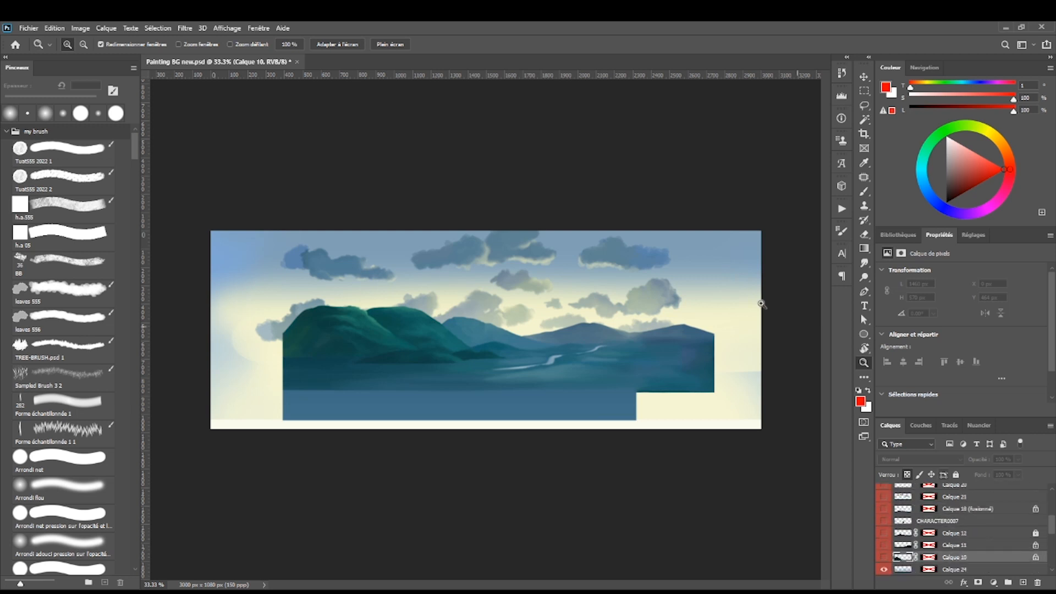
{"action": "left_click", "coordinate": [884, 556]}
{"action": "left_click", "coordinate": [883, 545]}
{"action": "left_click", "coordinate": [883, 534]}
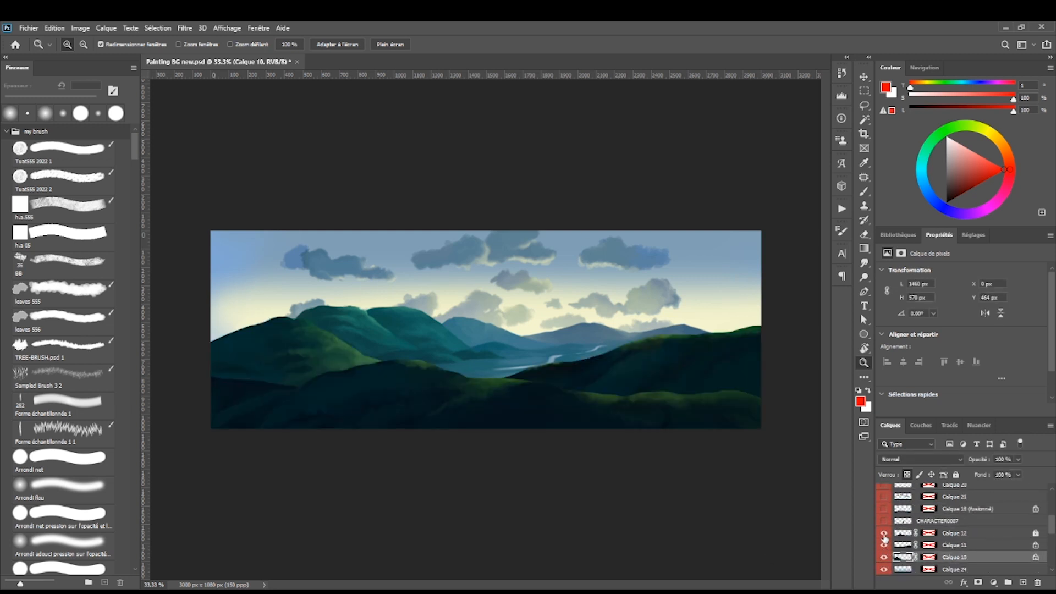
Show the cloud layers Calque 21 and Calque 20.
{"action": "scroll", "coordinate": [883, 517], "scroll_direction": "up", "scroll_amount": 1}
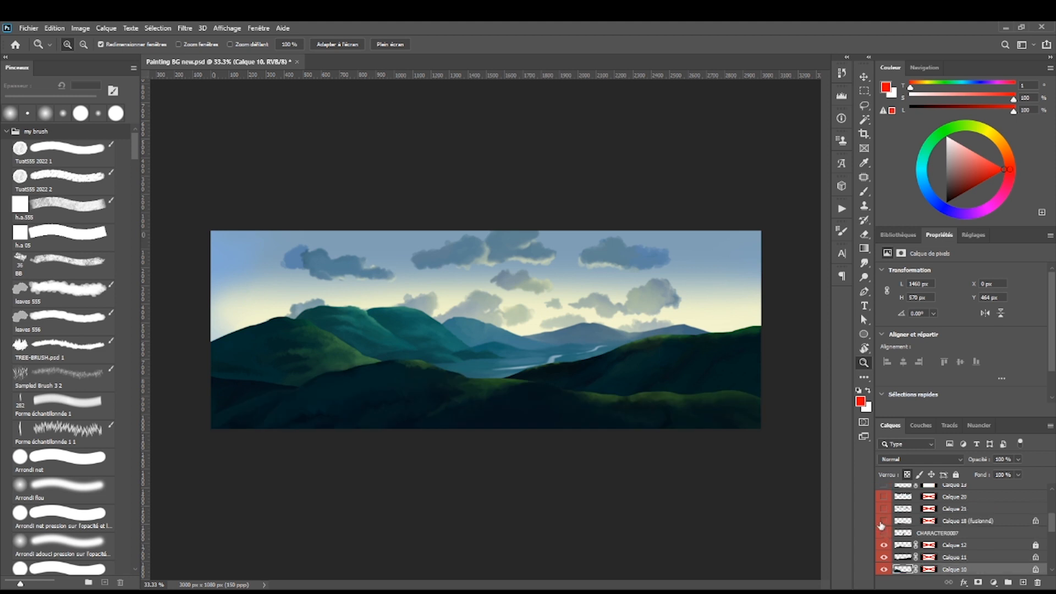
{"action": "left_click", "coordinate": [883, 509]}
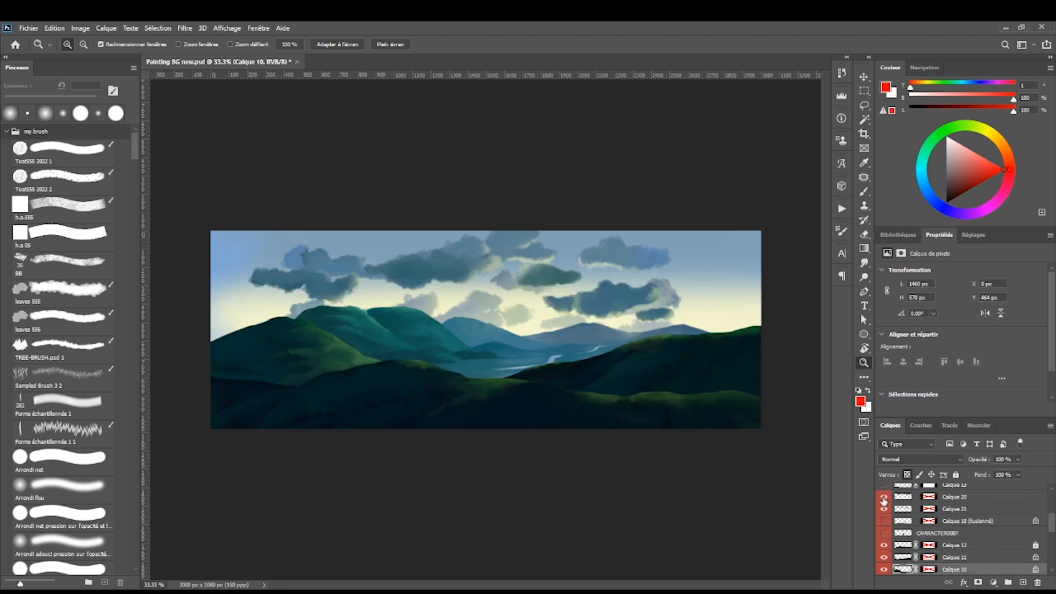
{"action": "left_click", "coordinate": [884, 497]}
{"action": "scroll", "coordinate": [887, 519], "scroll_direction": "up", "scroll_amount": 3}
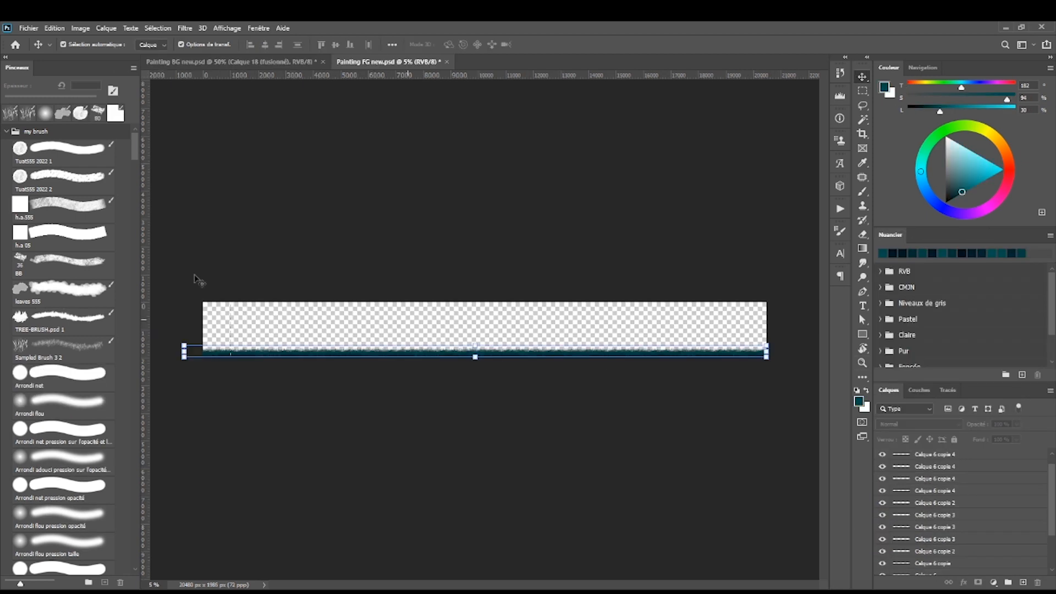
Shift all the grass strip copies to the right along the canvas and merge them into one layer.
{"action": "left_click_drag", "start_coordinate": [194, 275], "coordinate": [190, 273]}
{"action": "left_click_drag", "start_coordinate": [367, 352], "coordinate": [334, 365]}
{"action": "key", "text": "ctrl+z"}
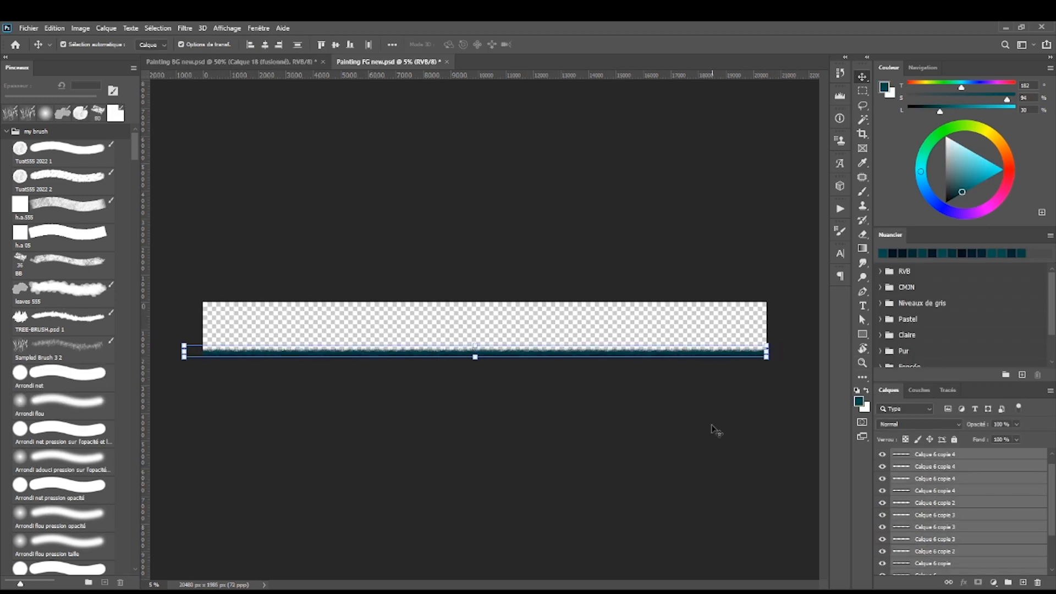
{"action": "key", "text": "shift+Right"}
{"action": "key", "text": "shift+Right"}
{"action": "key", "text": "shift+Right"}
{"action": "key", "text": "shift+Right"}
{"action": "key", "text": "shift+Right"}
{"action": "key", "text": "shift+Right"}
{"action": "key", "text": "shift+Right"}
{"action": "key", "text": "shift+Right"}
{"action": "key", "text": "shift+Right"}
{"action": "key", "text": "shift+Right"}
{"action": "key", "text": "shift+Right"}
{"action": "key", "text": "shift+Right"}
{"action": "key", "text": "shift+Right"}
{"action": "key", "text": "shift+Right"}
{"action": "key", "text": "shift+Right"}
{"action": "key", "text": "shift+Right"}
{"action": "key", "text": "shift+Right"}
{"action": "key", "text": "shift+Right"}
{"action": "key", "text": "shift+Right"}
{"action": "key", "text": "shift+Right"}
{"action": "key", "text": "shift+Right"}
{"action": "key", "text": "ctrl+e"}
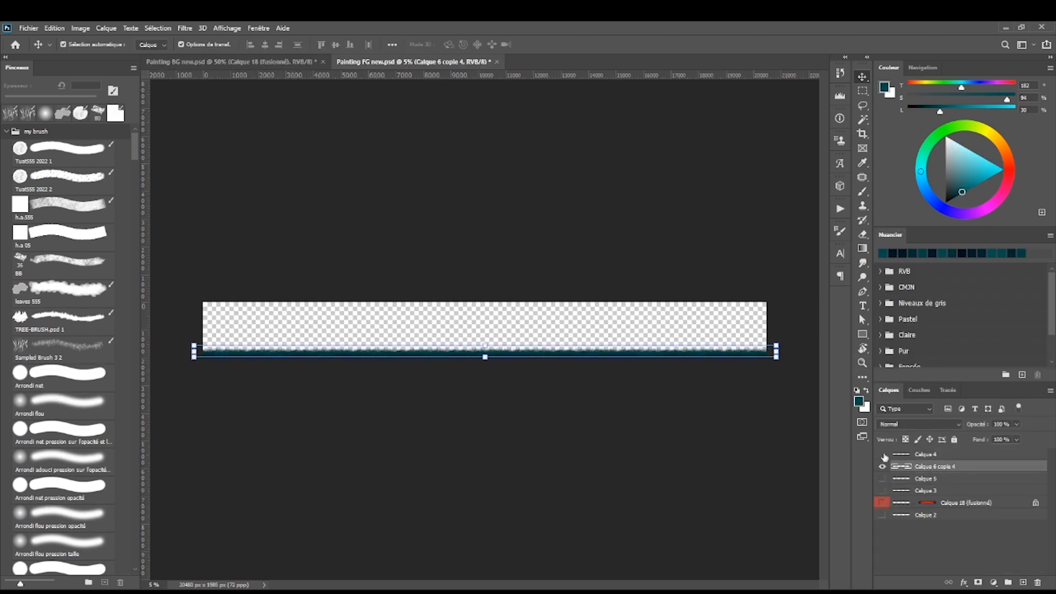
Paint dark side faces on the large rock at the right end of the grass on Calque 6 with the 60 px BB brush.
{"action": "key", "text": "z"}
{"action": "left_click", "coordinate": [638, 393]}
{"action": "left_click", "coordinate": [590, 332]}
{"action": "key", "text": "ctrl+0"}
{"action": "left_click", "coordinate": [325, 297], "text": "alt"}
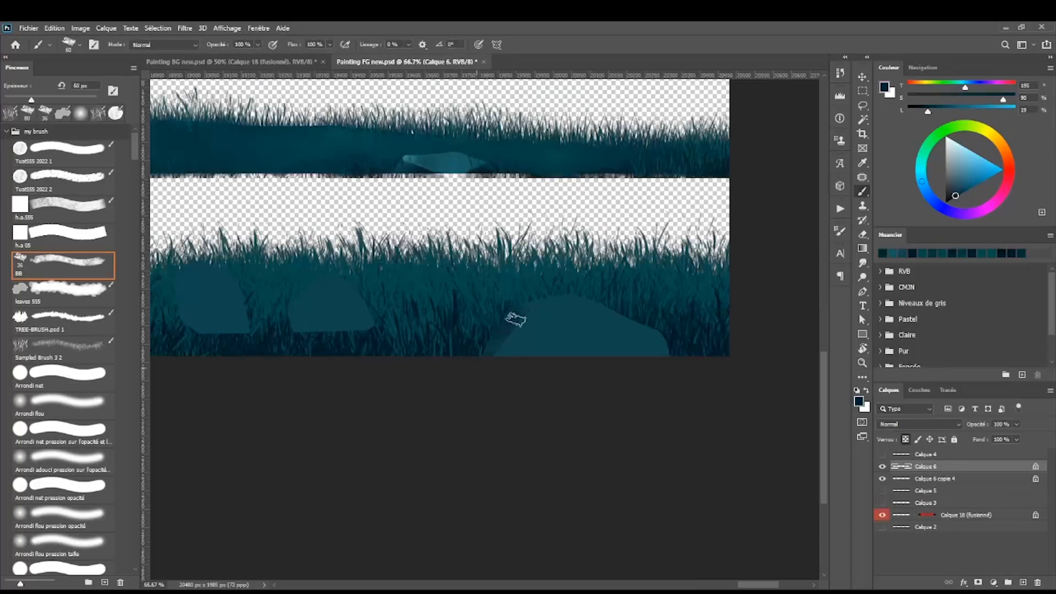
{"action": "left_click_drag", "start_coordinate": [511, 313], "coordinate": [531, 356]}
{"action": "left_click_drag", "start_coordinate": [610, 352], "coordinate": [665, 342]}
{"action": "left_click", "coordinate": [577, 319], "text": "alt"}
{"action": "left_click_drag", "start_coordinate": [523, 300], "coordinate": [569, 349]}
{"action": "left_click", "coordinate": [549, 322], "text": "alt"}
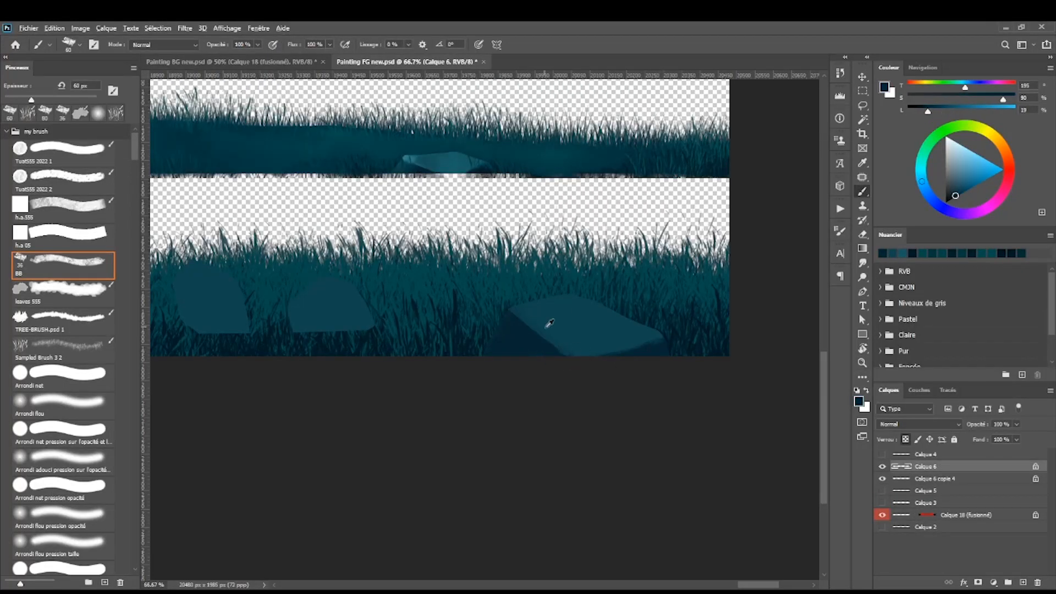
{"action": "left_click_drag", "start_coordinate": [517, 319], "coordinate": [568, 337]}
{"action": "left_click", "coordinate": [410, 156], "text": "alt"}
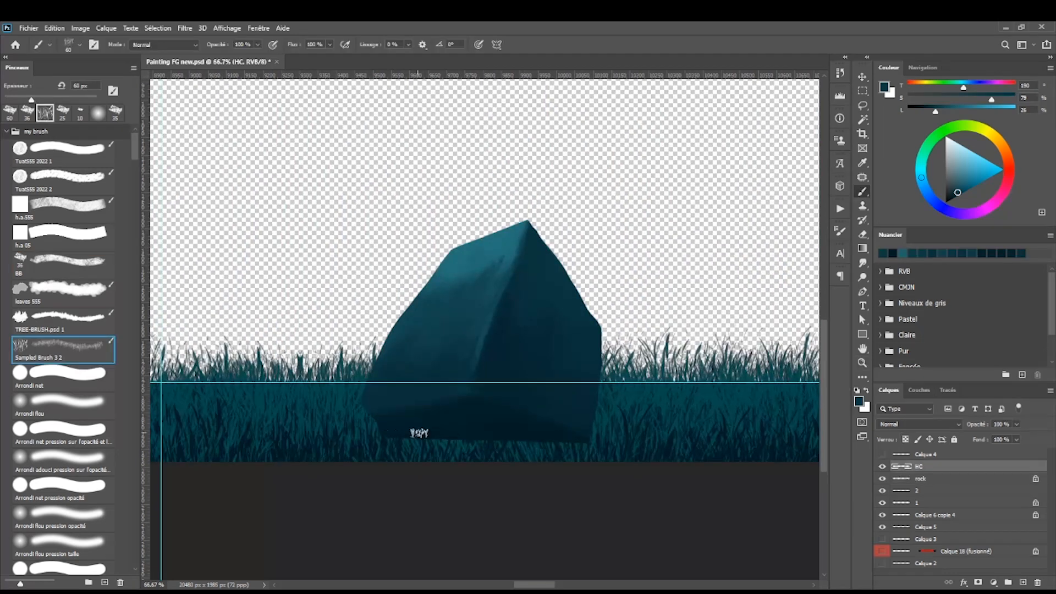
Paint grass blades over the base of the tall pointed rock on the HC layer with an enlarged Sampled Brush 3 2.
{"action": "key", "text": "bracketright"}
{"action": "key", "text": "bracketright"}
{"action": "key", "text": "bracketright"}
{"action": "key", "text": "bracketright"}
{"action": "key", "text": "bracketright"}
{"action": "key", "text": "bracketright"}
{"action": "key", "text": "bracketright"}
{"action": "key", "text": "bracketright"}
{"action": "key", "text": "bracketright"}
{"action": "key", "text": "bracketright"}
{"action": "key", "text": "bracketright"}
{"action": "key", "text": "bracketright"}
{"action": "mouse_move", "coordinate": [572, 432]}
{"action": "left_mouse_down"}
{"action": "mouse_move", "coordinate": [408, 449]}
{"action": "mouse_move", "coordinate": [594, 445]}
{"action": "left_mouse_up"}
{"action": "left_click", "coordinate": [490, 440], "text": "alt"}
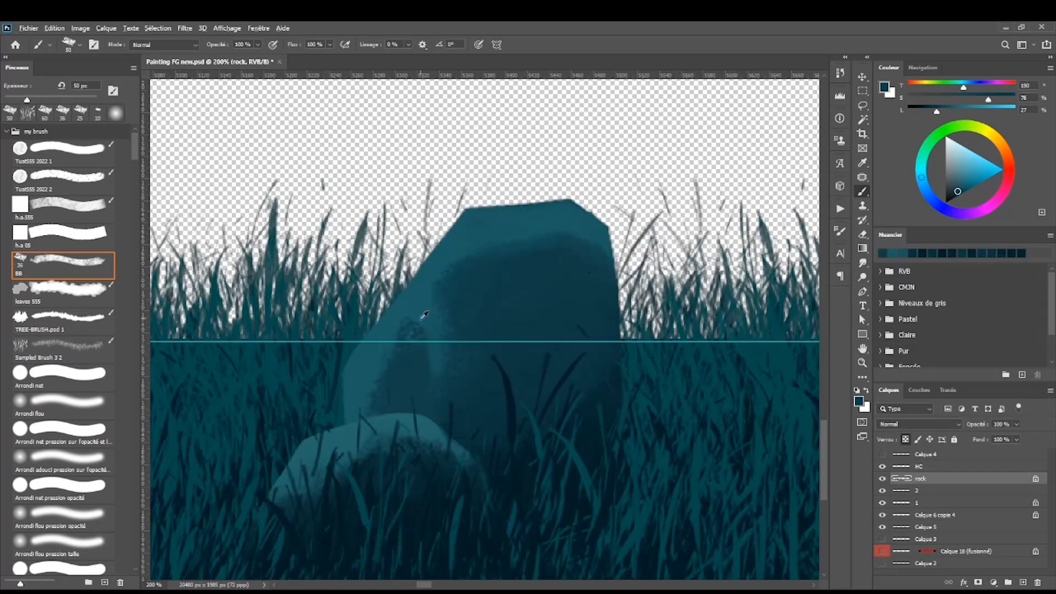
Smooth the light and shadow transition on the standing stone in the rock layer with sampled teals and the 50 px BB brush.
{"action": "left_click", "coordinate": [433, 386], "text": "alt"}
{"action": "left_click_drag", "start_coordinate": [433, 386], "coordinate": [478, 296]}
{"action": "left_click", "coordinate": [413, 332], "text": "alt"}
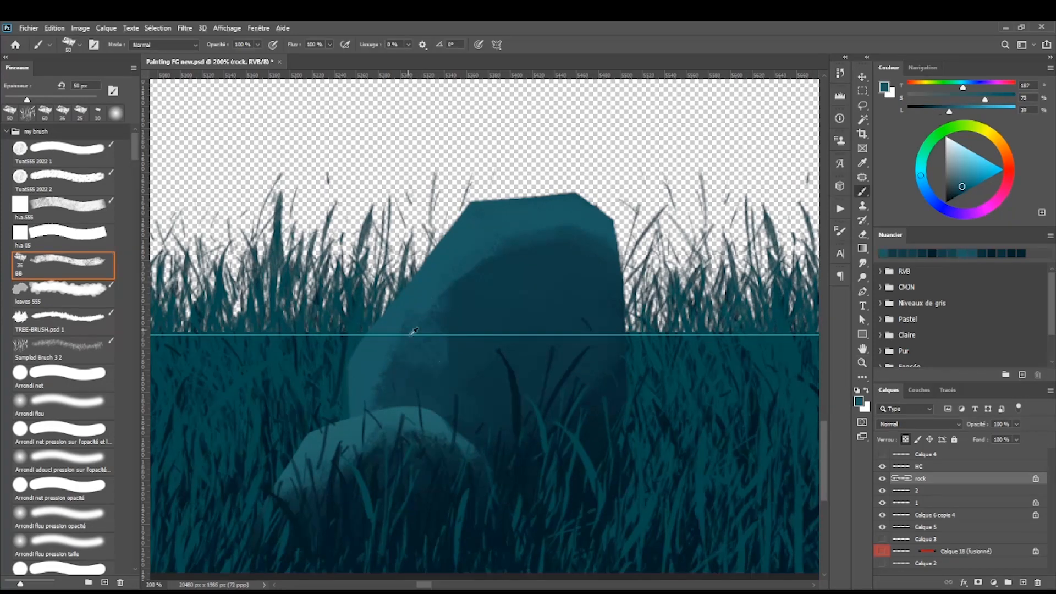
{"action": "left_click_drag", "start_coordinate": [412, 332], "coordinate": [380, 384]}
{"action": "left_click", "coordinate": [470, 282], "text": "alt"}
{"action": "left_click_drag", "start_coordinate": [469, 282], "coordinate": [472, 306]}
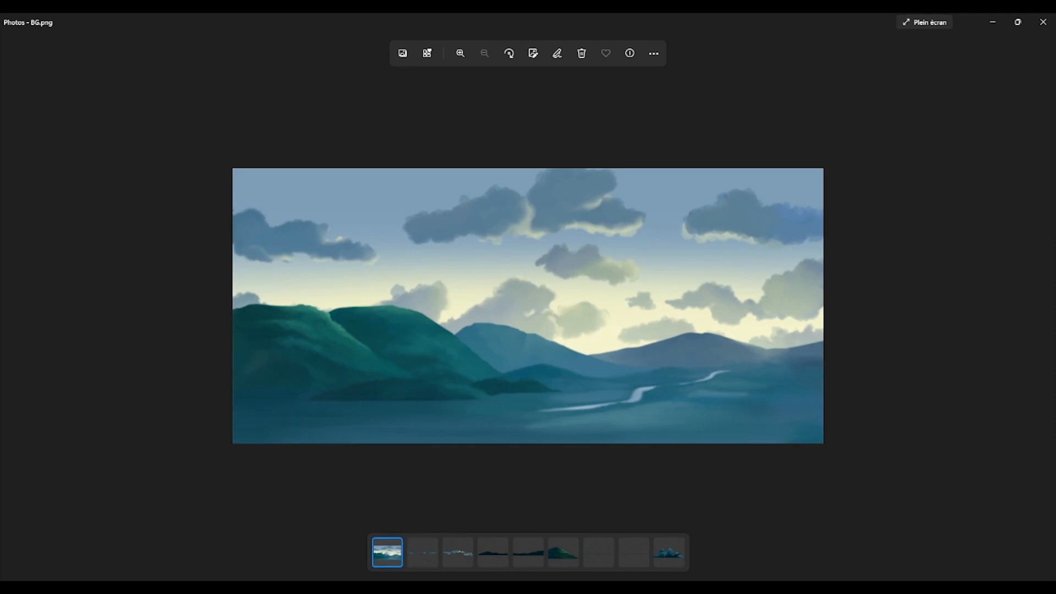
Switch to Photos and review the exported layer images from BG.png through M3.png.
{"action": "key", "text": "Right"}
{"action": "key", "text": "Right"}
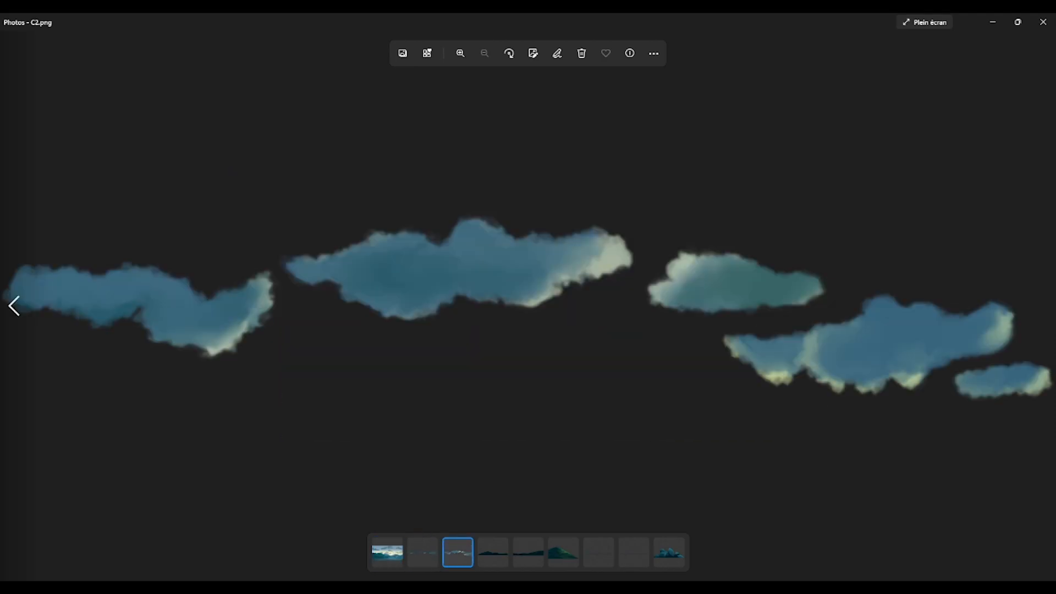
{"action": "key", "text": "Right"}
{"action": "key", "text": "Right"}
{"action": "key", "text": "Right"}
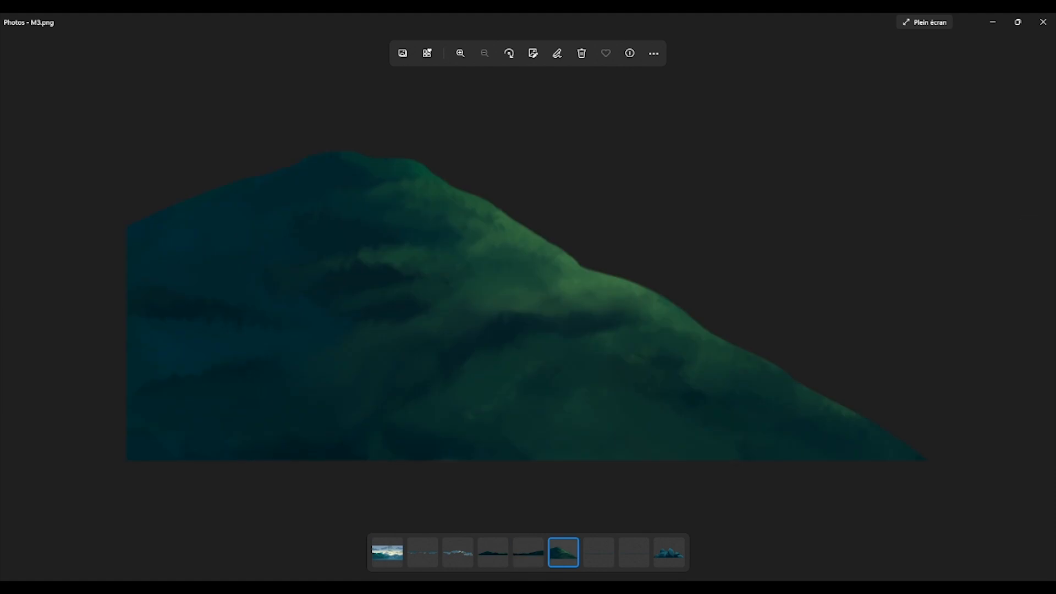
Review the remaining exported layer images after M3.png, including Painting-FG-2.png.
{"action": "key", "text": "Right"}
{"action": "key", "text": "Right"}
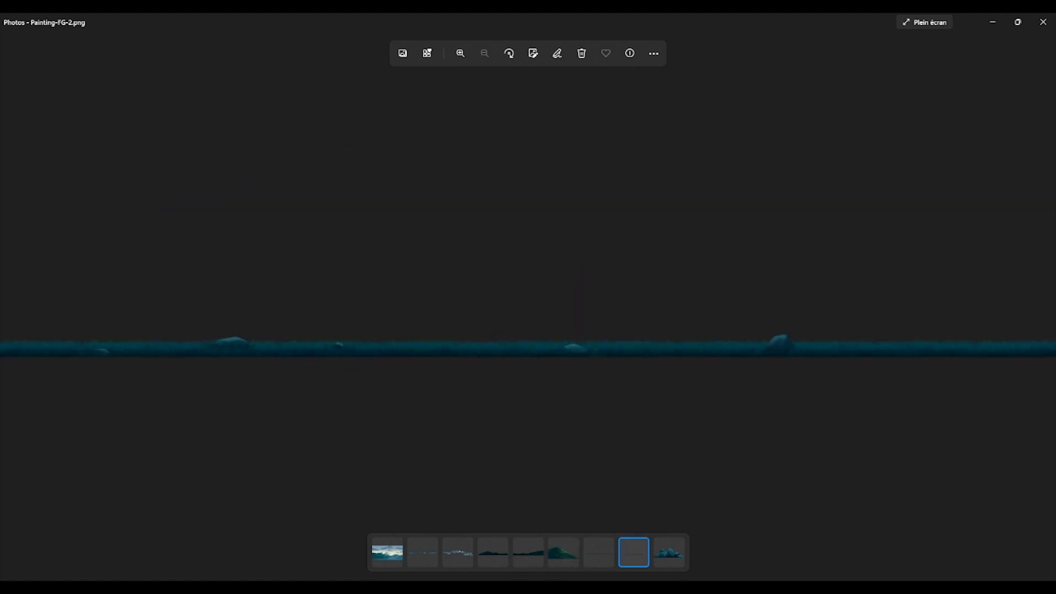
{"action": "key", "text": "Right"}
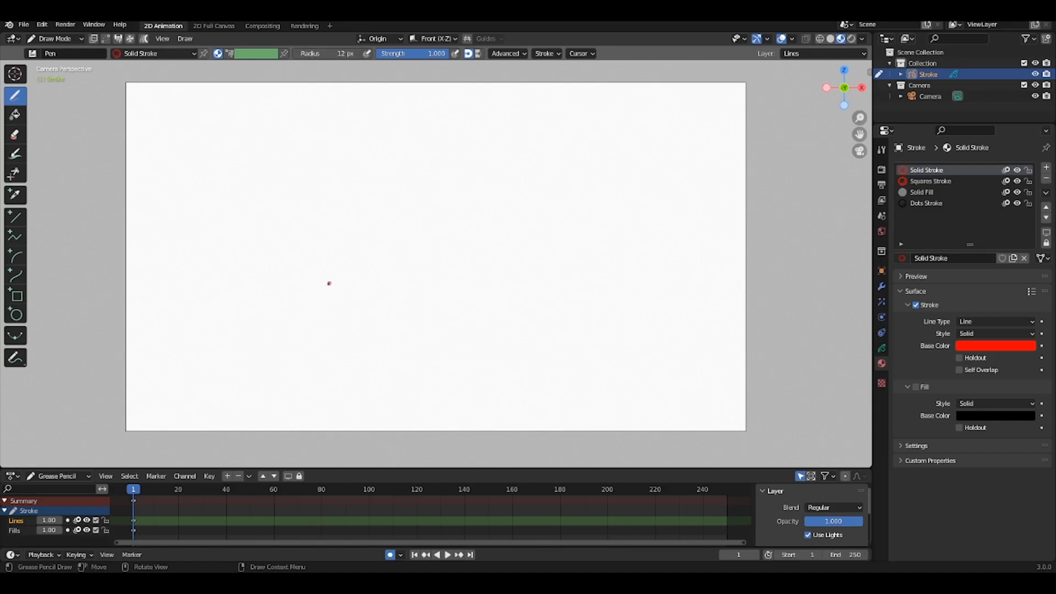
Switch to Blender, draw a straight horizontal ground line across the lower canvas, and lock its Lines layer beneath a new layer.
{"action": "left_click_drag", "start_coordinate": [98, 393], "coordinate": [815, 395], "text": "alt"}
{"action": "key", "text": "ctrl+z"}
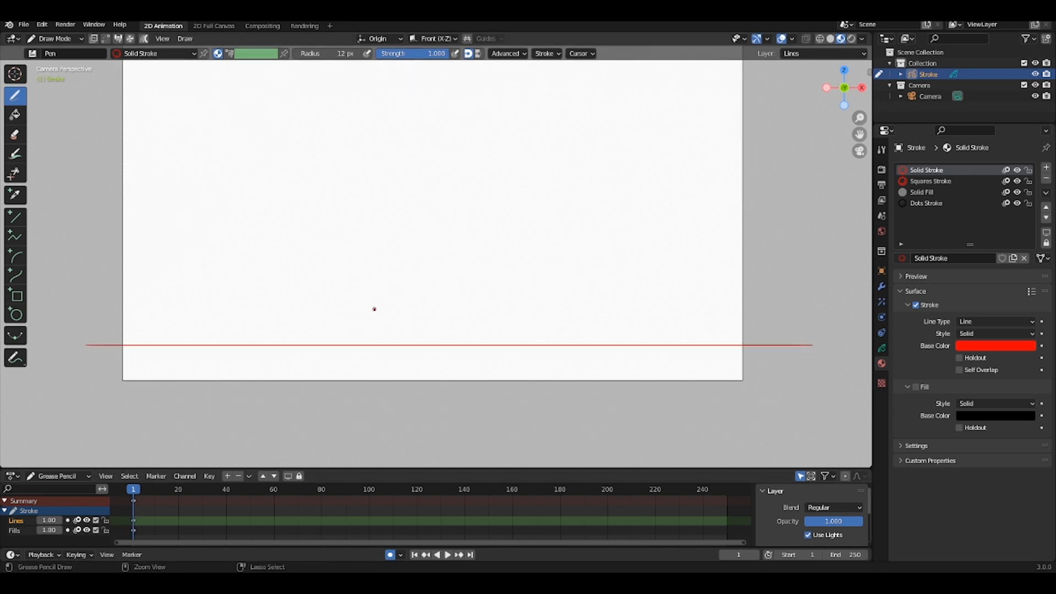
{"action": "scroll", "coordinate": [389, 290], "scroll_direction": "up", "scroll_amount": 2}
{"action": "left_click", "coordinate": [227, 476]}
{"action": "left_click", "coordinate": [106, 529]}
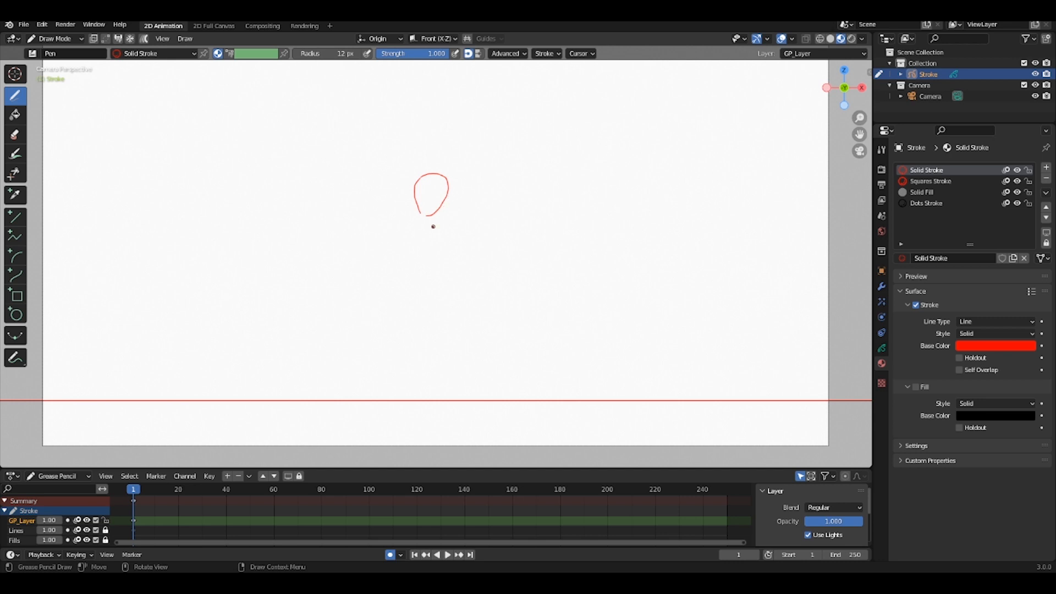
Undo the last rough strokes and resketch the rider's hood and cloak outline with short Pen strokes on GP_Layer.
{"action": "left_click", "coordinate": [15, 134]}
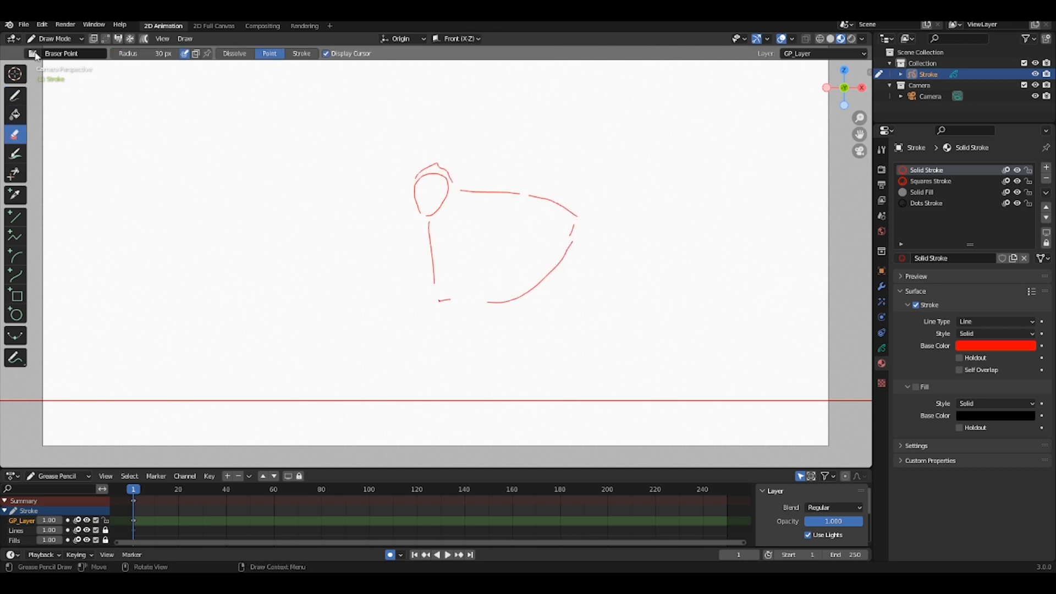
{"action": "key", "text": "ctrl+z"}
{"action": "key", "text": "ctrl+z"}
{"action": "key", "text": "ctrl+z"}
{"action": "left_click_drag", "start_coordinate": [432, 210], "coordinate": [454, 192]}
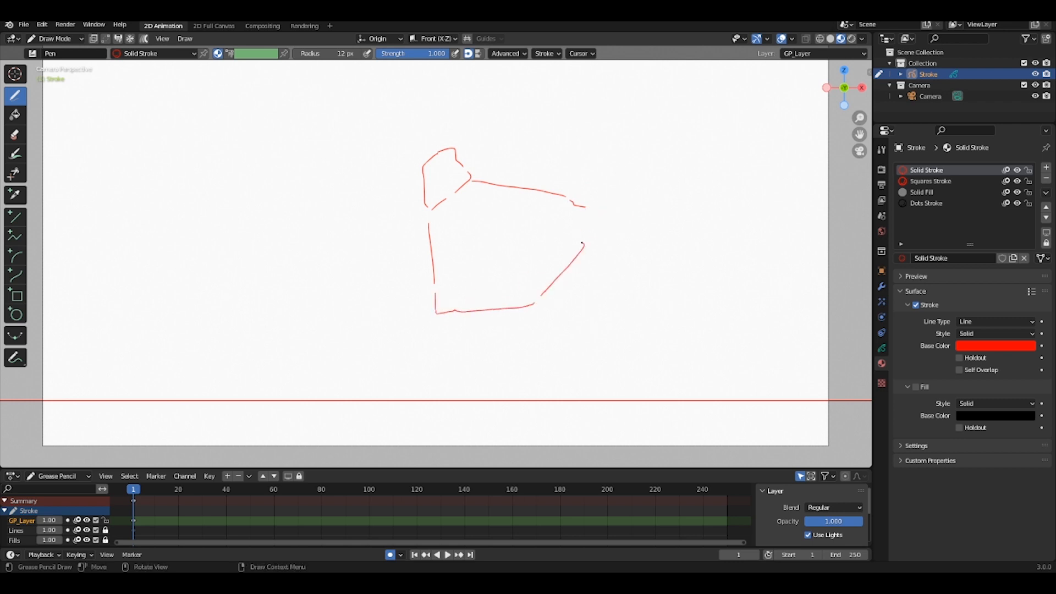
{"action": "left_click_drag", "start_coordinate": [581, 243], "coordinate": [587, 236]}
{"action": "left_click_drag", "start_coordinate": [589, 236], "coordinate": [596, 215]}
Select the rider's rough sketch in Edit Mode and move it to a better place on the canvas.
{"action": "middle_click_drag", "start_coordinate": [555, 236], "coordinate": [585, 238], "text": "shift"}
{"action": "key", "text": "Tab"}
{"action": "left_click_drag", "start_coordinate": [15, 73], "coordinate": [64, 109]}
{"action": "key", "text": "g"}
{"action": "left_click", "coordinate": [598, 242]}
{"action": "key", "text": "ctrl+Tab"}
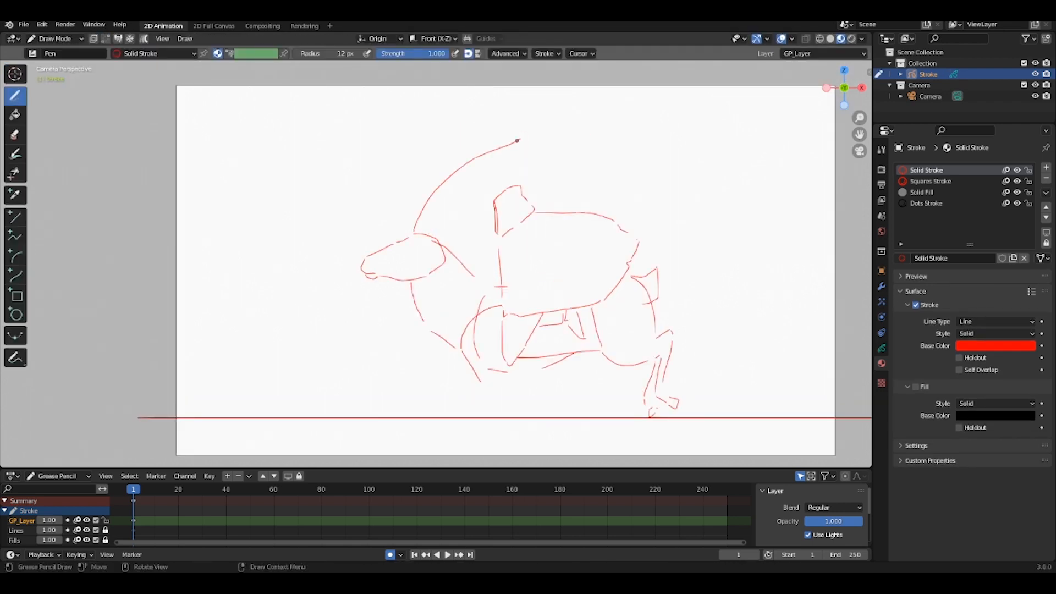
Undo the last horn strokes and resketch the mount's long, backward-curving horn with its pointed tip.
{"action": "middle_click_drag", "start_coordinate": [453, 170], "coordinate": [453, 154], "text": "ctrl"}
{"action": "key", "text": "ctrl+z"}
{"action": "key", "text": "ctrl+z"}
{"action": "left_click_drag", "start_coordinate": [408, 236], "coordinate": [475, 140]}
{"action": "left_click_drag", "start_coordinate": [475, 140], "coordinate": [468, 155]}
{"action": "mouse_move", "coordinate": [441, 247]}
{"action": "middle_mouse_down", "text": "shift"}
{"action": "mouse_move", "coordinate": [431, 201]}
{"action": "mouse_move", "coordinate": [454, 201]}
{"action": "middle_mouse_up", "text": "shift"}
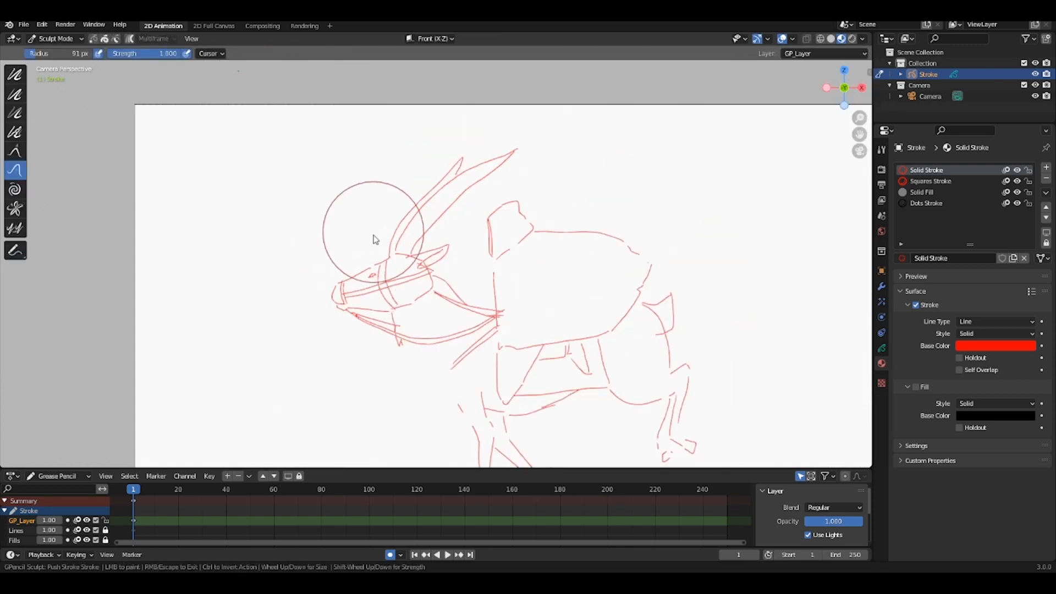
Adjust the rough head and horns by pushing their strokes in Sculpt Mode and editing the selected strokes.
{"action": "left_click_drag", "start_coordinate": [372, 234], "coordinate": [316, 308]}
{"action": "middle_click_drag", "start_coordinate": [316, 308], "coordinate": [319, 242], "text": "shift"}
{"action": "key", "text": "ctrl+Tab"}
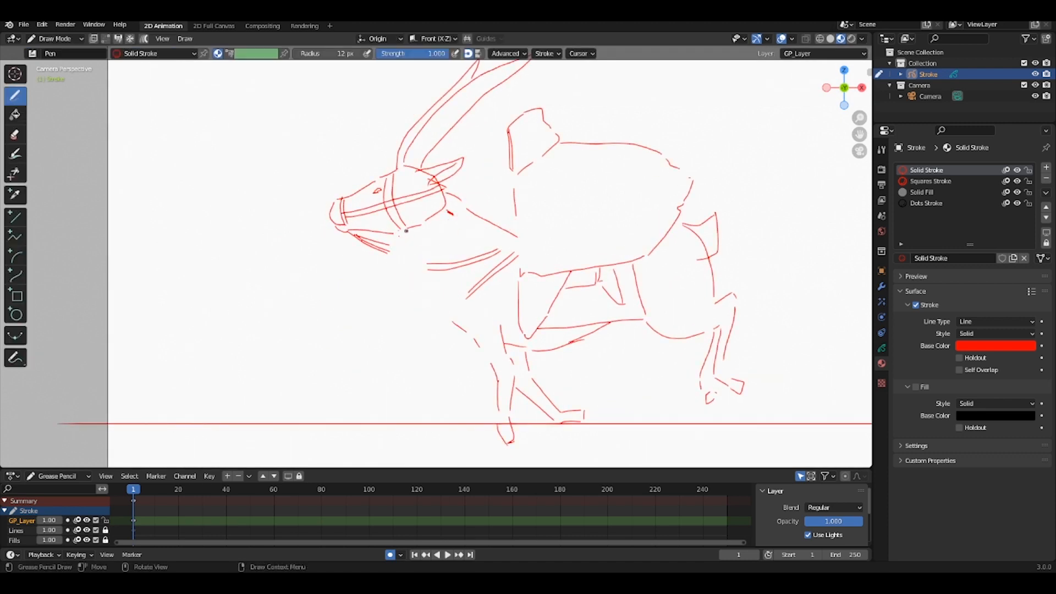
{"action": "key", "text": "Tab"}
{"action": "left_click_drag", "start_coordinate": [472, 190], "coordinate": [410, 109]}
{"action": "key", "text": "Tab"}
{"action": "middle_click_drag", "start_coordinate": [403, 233], "coordinate": [421, 219], "text": "shift"}
{"action": "key", "text": "Tab"}
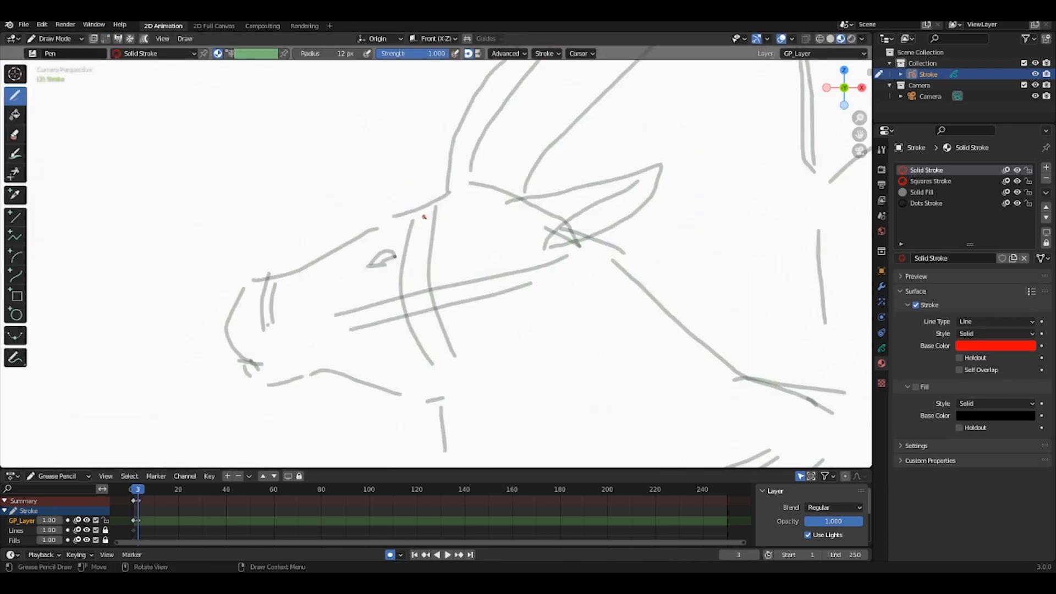
Trace clean lines for the mount's forehead and muzzle over the ghosted rough sketch on frame 3.
{"action": "middle_click_drag", "start_coordinate": [423, 217], "coordinate": [468, 184], "text": "shift"}
{"action": "left_click_drag", "start_coordinate": [563, 163], "coordinate": [474, 167], "text": "shift"}
{"action": "middle_click_drag", "start_coordinate": [307, 343], "coordinate": [325, 297], "text": "shift"}
{"action": "left_click_drag", "start_coordinate": [306, 276], "coordinate": [333, 314], "text": "shift"}
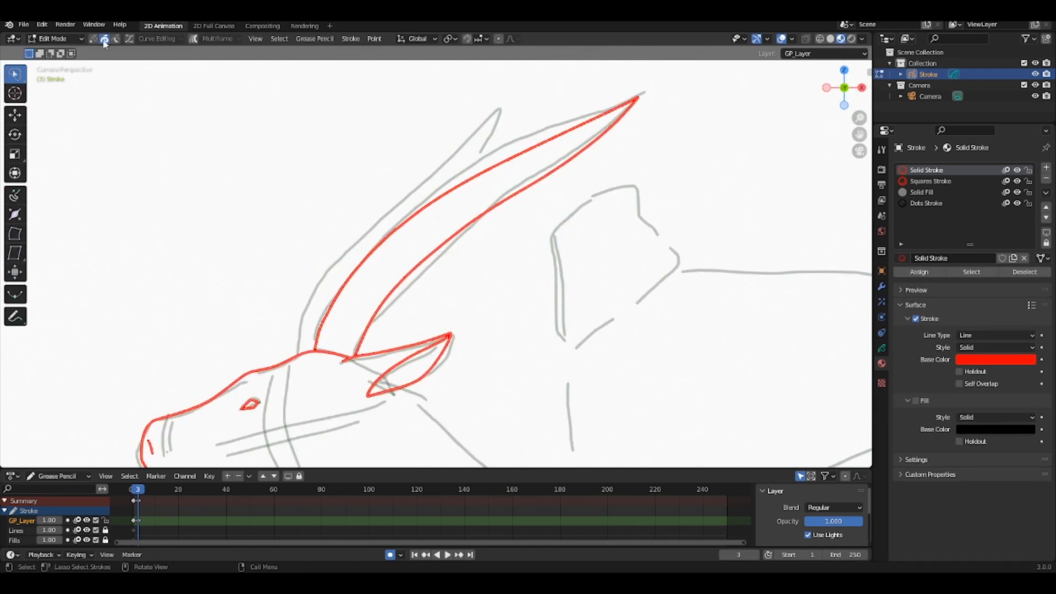
Push the selected upper line of the front horn into a smoother curve in Sculpt Mode.
{"action": "key", "text": "Tab"}
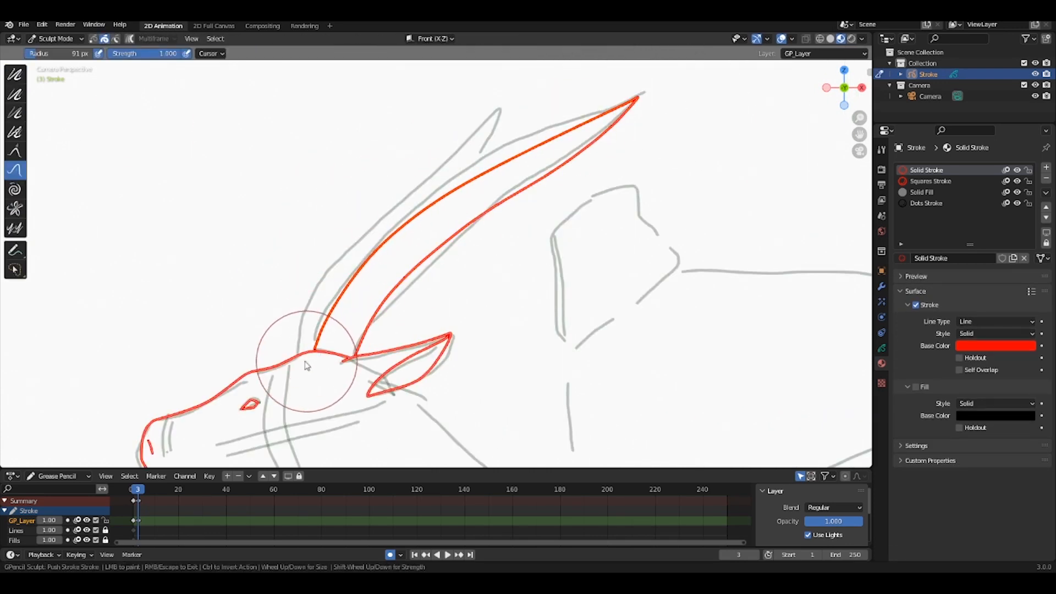
{"action": "mouse_move", "coordinate": [301, 356]}
{"action": "left_mouse_down", "text": "shift"}
{"action": "mouse_move", "coordinate": [510, 91]}
{"action": "mouse_move", "coordinate": [444, 203]}
{"action": "left_mouse_up", "text": "shift"}
{"action": "scroll", "coordinate": [434, 198], "scroll_direction": "down", "scroll_amount": 5}
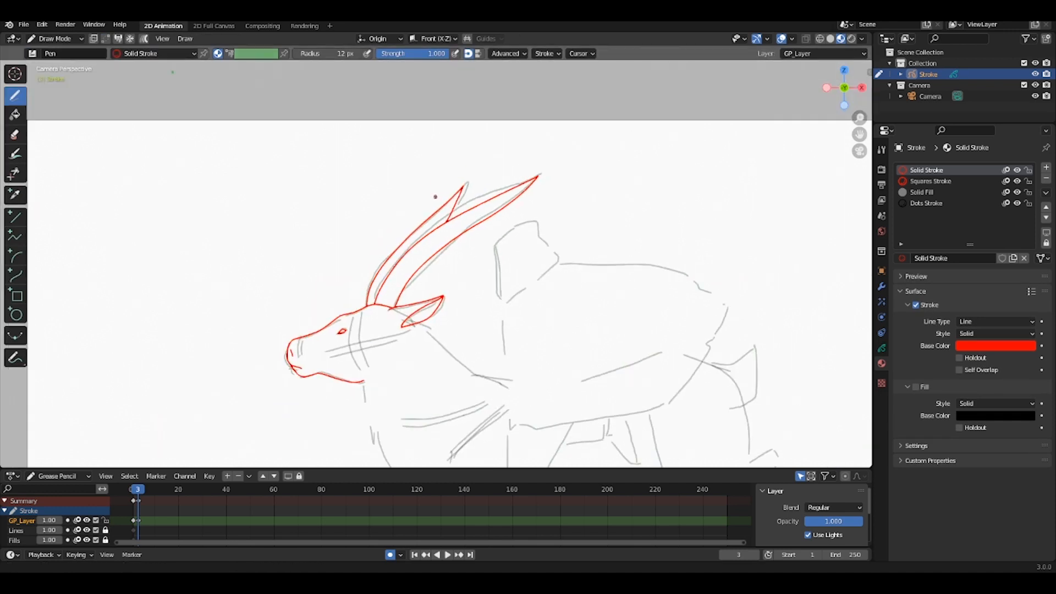
Trace the front of the mount's neck and its jagged chest fur over the rough sketch with the Pen.
{"action": "scroll", "coordinate": [434, 198], "scroll_direction": "up", "scroll_amount": 8}
{"action": "middle_click_drag", "start_coordinate": [338, 244], "coordinate": [451, 142], "text": "shift"}
{"action": "scroll", "coordinate": [385, 274], "scroll_direction": "down", "scroll_amount": 5}
{"action": "middle_click_drag", "start_coordinate": [374, 429], "coordinate": [366, 148], "text": "shift"}
{"action": "left_click_drag", "start_coordinate": [364, 157], "coordinate": [384, 234], "text": "shift"}
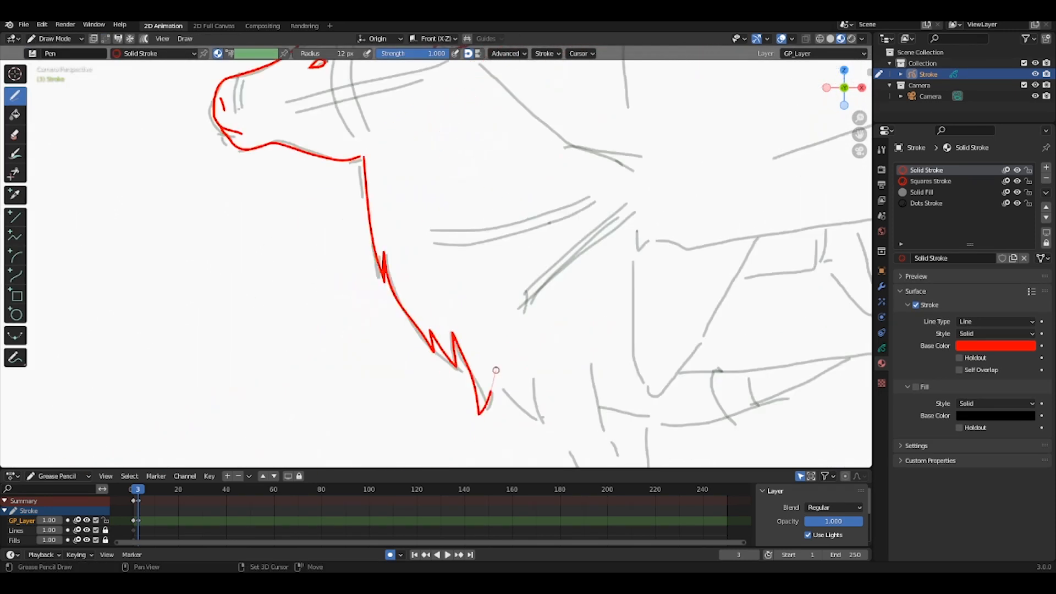
{"action": "left_click_drag", "start_coordinate": [495, 370], "coordinate": [545, 431], "text": "shift"}
Trace the planted front leg from the chest fur to the ground line and add its hoof division.
{"action": "mouse_move", "coordinate": [517, 373]}
{"action": "middle_mouse_down", "text": "shift"}
{"action": "mouse_move", "coordinate": [391, 252]}
{"action": "mouse_move", "coordinate": [336, 134]}
{"action": "middle_mouse_up", "text": "shift"}
{"action": "left_click_drag", "start_coordinate": [352, 134], "coordinate": [364, 196], "text": "shift"}
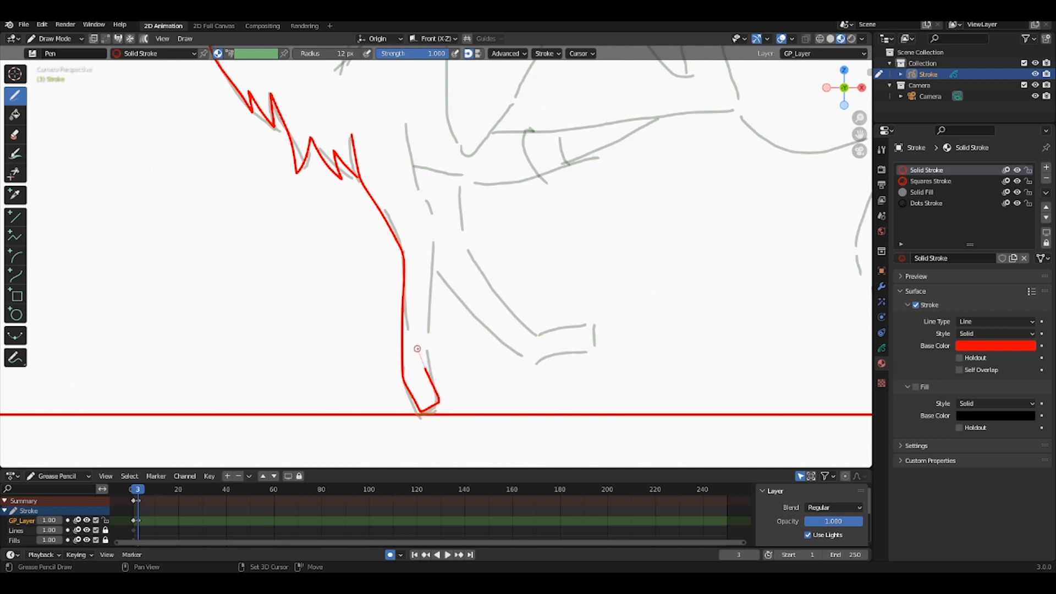
{"action": "left_click_drag", "start_coordinate": [417, 169], "coordinate": [412, 156], "text": "shift"}
{"action": "scroll", "coordinate": [413, 220], "scroll_direction": "up", "scroll_amount": 2}
{"action": "middle_click_drag", "start_coordinate": [415, 308], "coordinate": [409, 197], "text": "shift"}
{"action": "left_click_drag", "start_coordinate": [388, 337], "coordinate": [425, 343], "text": "shift"}
Trace the lower back of the neck up to the front edge of the rider's cloak.
{"action": "middle_click_drag", "start_coordinate": [403, 214], "coordinate": [403, 275], "text": "ctrl"}
{"action": "middle_click_drag", "start_coordinate": [403, 137], "coordinate": [384, 385], "text": "shift"}
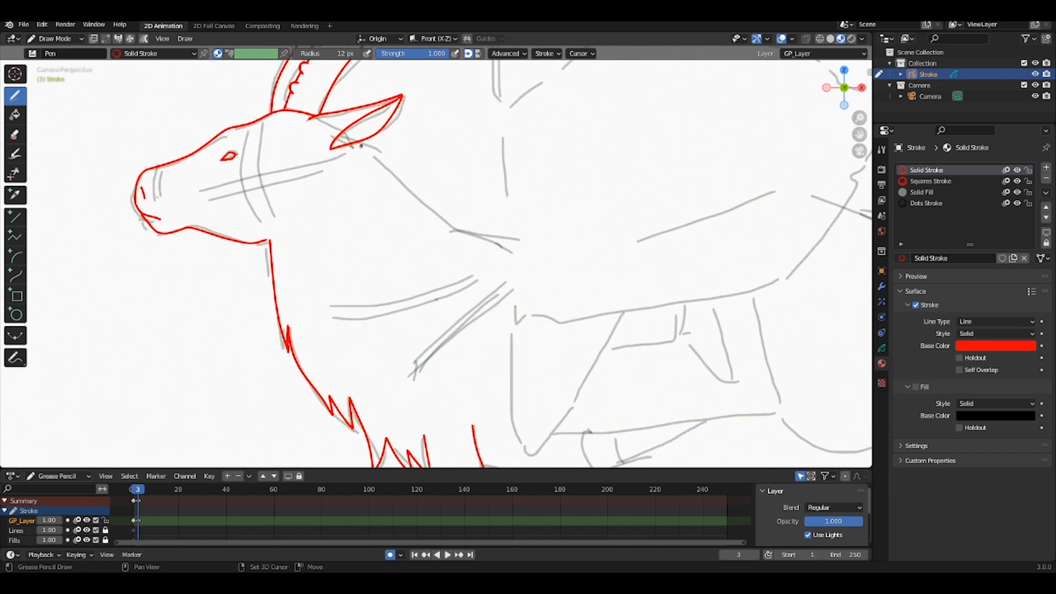
{"action": "left_click_drag", "start_coordinate": [468, 239], "coordinate": [512, 253], "text": "shift"}
Trace the mount's pointed, upturned tail over the rough sketch in clean lines.
{"action": "middle_click_drag", "start_coordinate": [715, 247], "coordinate": [275, 242], "text": "shift"}
{"action": "scroll", "coordinate": [413, 220], "scroll_direction": "up", "scroll_amount": 2}
{"action": "key", "text": "ctrl+Tab"}
{"action": "left_click", "coordinate": [412, 132]}
{"action": "left_click_drag", "start_coordinate": [316, 199], "coordinate": [388, 234], "text": "shift"}
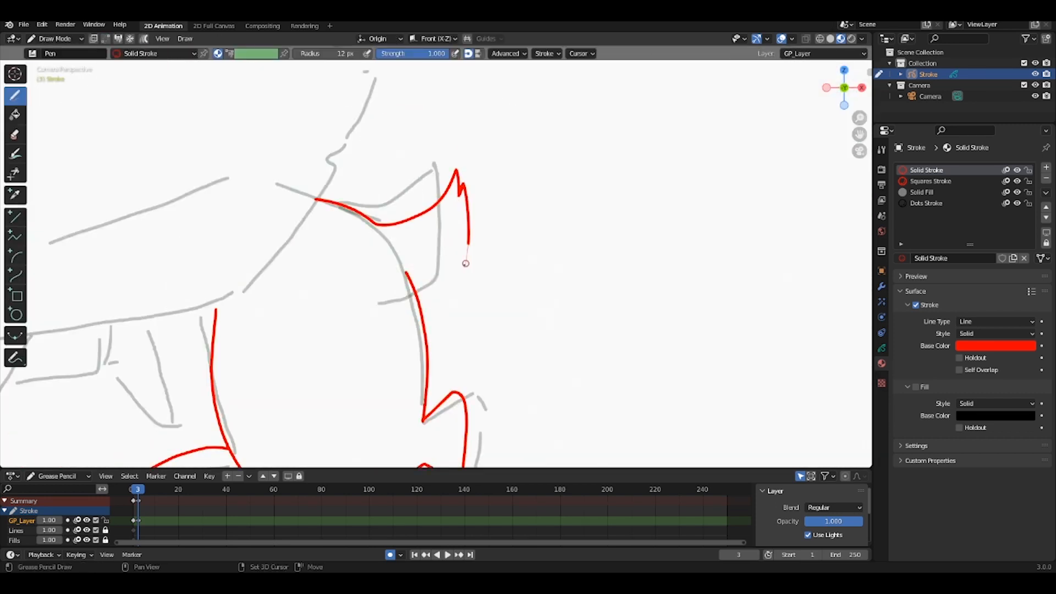
{"action": "left_click_drag", "start_coordinate": [466, 263], "coordinate": [415, 291], "text": "shift"}
Select the traced tail stroke and push it into a better shape in Sculpt Mode.
{"action": "scroll", "coordinate": [434, 264], "scroll_direction": "down", "scroll_amount": 3}
{"action": "key", "text": "Tab"}
{"action": "left_click", "coordinate": [454, 220]}
{"action": "key", "text": "ctrl+Tab"}
{"action": "left_click", "coordinate": [435, 283]}
{"action": "scroll", "coordinate": [415, 223], "scroll_direction": "down", "scroll_amount": 2}
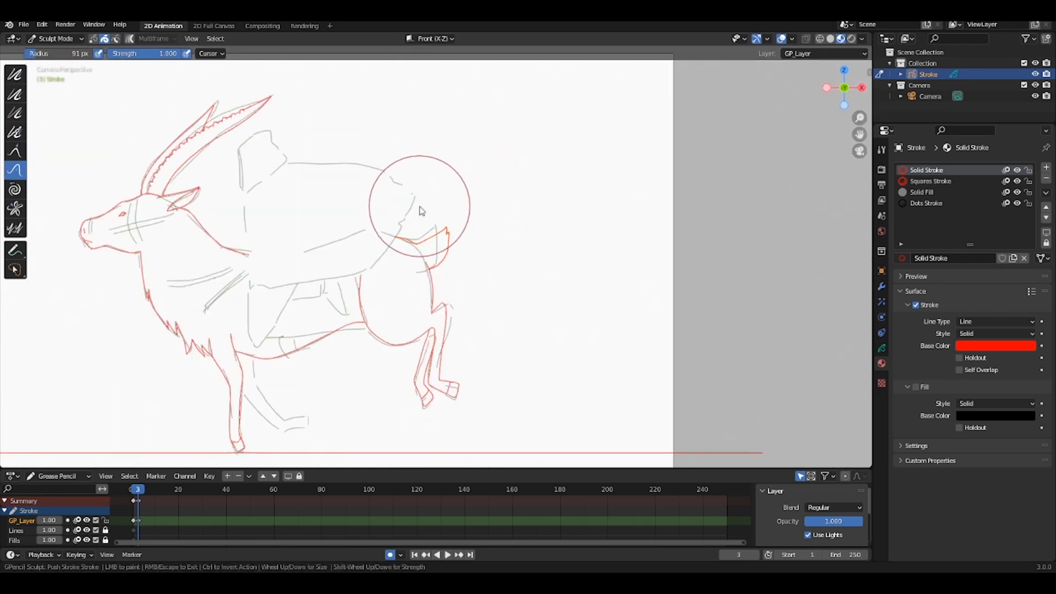
{"action": "scroll", "coordinate": [423, 215], "scroll_direction": "up", "scroll_amount": 3}
{"action": "mouse_move", "coordinate": [430, 225]}
{"action": "left_mouse_down"}
{"action": "mouse_move", "coordinate": [465, 268]}
{"action": "mouse_move", "coordinate": [517, 216]}
{"action": "mouse_move", "coordinate": [510, 204]}
{"action": "left_mouse_up"}
Trace the rider's hood edge where it meets the cloak, following the ghosted sketch with the Pen.
{"action": "scroll", "coordinate": [437, 225], "scroll_direction": "up", "scroll_amount": 1}
{"action": "key", "text": "ctrl+Tab"}
{"action": "left_click", "coordinate": [424, 172]}
{"action": "scroll", "coordinate": [423, 170], "scroll_direction": "up", "scroll_amount": 1}
{"action": "scroll", "coordinate": [423, 170], "scroll_direction": "up", "scroll_amount": 1}
{"action": "key", "text": "ctrl+Tab"}
{"action": "left_click", "coordinate": [427, 228]}
{"action": "key", "text": "ctrl+Tab"}
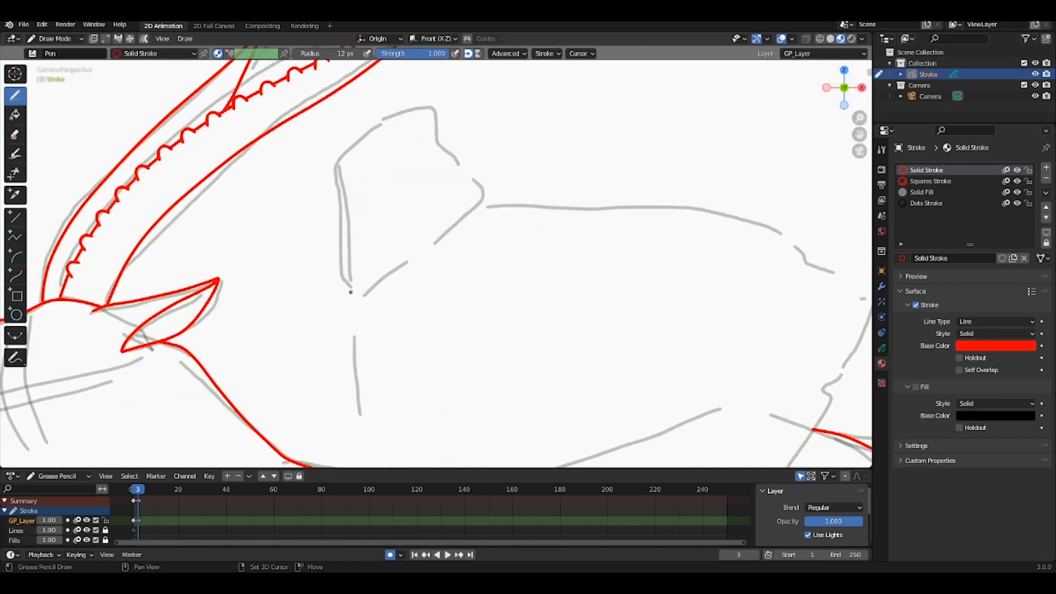
{"action": "left_click_drag", "start_coordinate": [452, 208], "coordinate": [434, 225], "text": "shift"}
{"action": "middle_click_drag", "start_coordinate": [462, 189], "coordinate": [394, 184], "text": "shift"}
{"action": "left_click_drag", "start_coordinate": [390, 176], "coordinate": [448, 208], "text": "shift"}
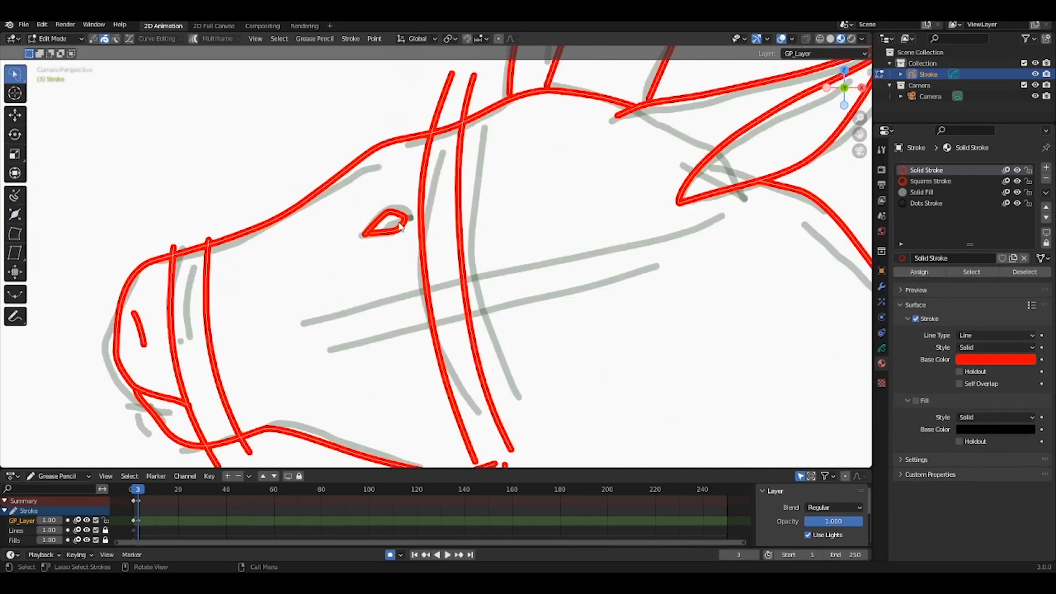
Draw the rein as one long curved line from the muzzle to the front edge of the cloak.
{"action": "scroll", "coordinate": [436, 220], "scroll_direction": "down", "scroll_amount": 5}
{"action": "key", "text": "ctrl+Tab"}
{"action": "scroll", "coordinate": [381, 214], "scroll_direction": "up", "scroll_amount": 3}
{"action": "scroll", "coordinate": [381, 215], "scroll_direction": "down", "scroll_amount": 5}
{"action": "left_click_drag", "start_coordinate": [267, 234], "coordinate": [515, 243]}
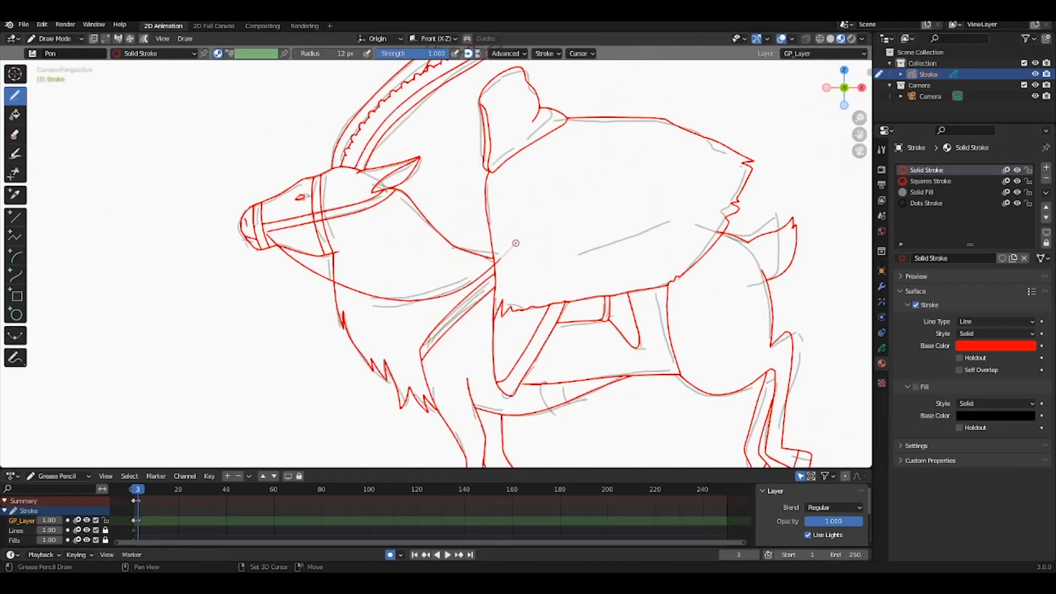
Duplicate the rein stroke in Edit Mode for the rein's second edge.
{"action": "scroll", "coordinate": [431, 295], "scroll_direction": "down", "scroll_amount": 4}
{"action": "key", "text": "ctrl+Tab"}
{"action": "key", "text": "Tab"}
{"action": "scroll", "coordinate": [439, 280], "scroll_direction": "up", "scroll_amount": 3}
{"action": "key", "text": "shift+d"}
Push the duplicated rein line into an even curve between the muzzle and the cloak in Sculpt Mode.
{"action": "key", "text": "ctrl+Tab"}
{"action": "scroll", "coordinate": [438, 280], "scroll_direction": "up", "scroll_amount": 2}
{"action": "left_click_drag", "start_coordinate": [224, 245], "coordinate": [243, 238]}
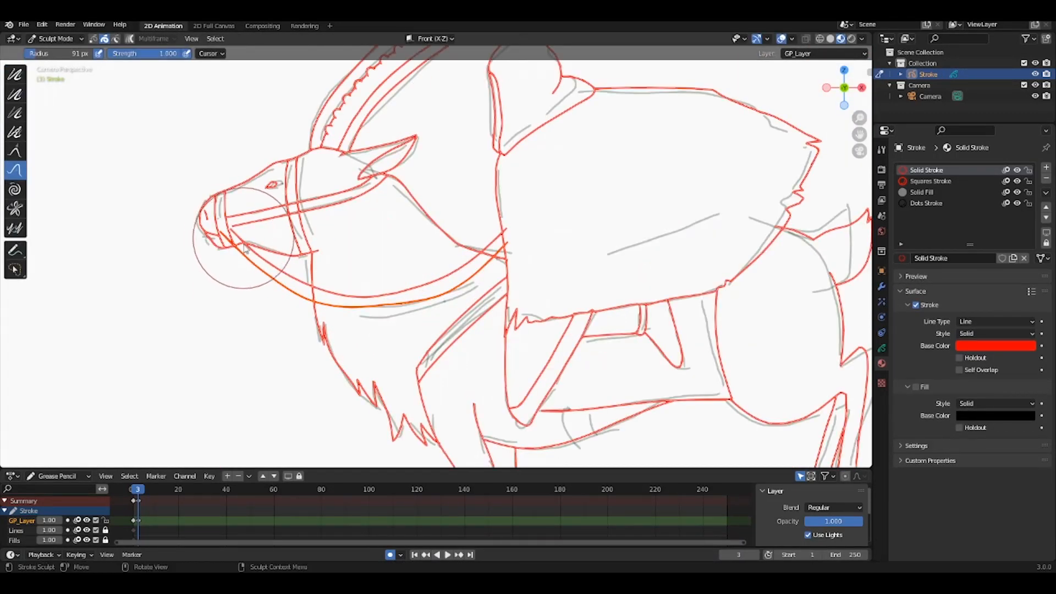
{"action": "left_click_drag", "start_coordinate": [381, 334], "coordinate": [282, 301]}
{"action": "key", "text": "ctrl+Tab"}
{"action": "left_click_drag", "start_coordinate": [213, 223], "coordinate": [205, 251]}
{"action": "scroll", "coordinate": [401, 315], "scroll_direction": "down", "scroll_amount": 3}
{"action": "key", "text": "ctrl+Tab"}
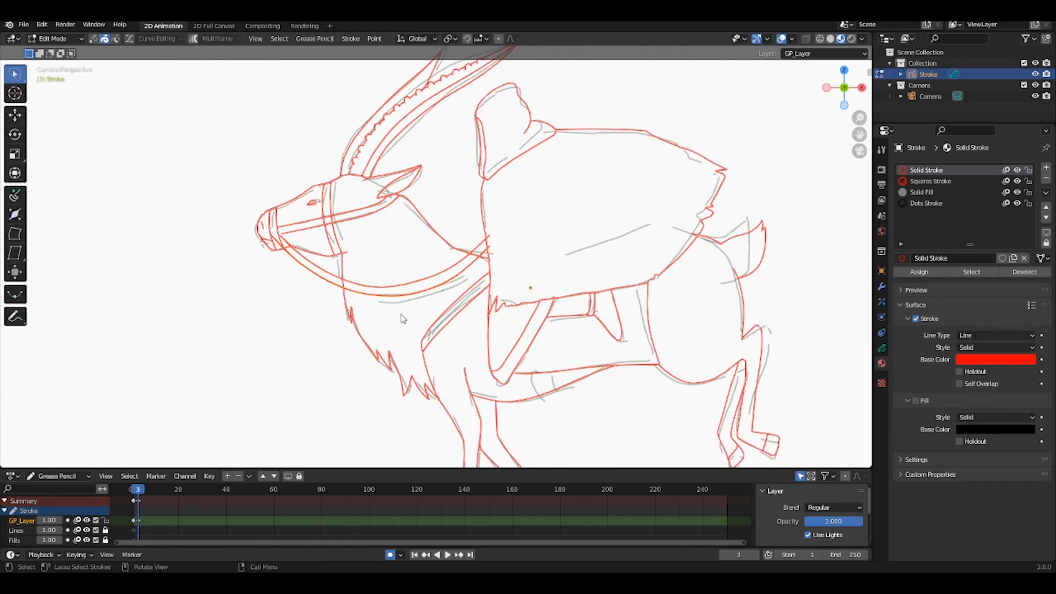
Examine the cleaned drawing of the rider and mount on frame 1, both close up and as a whole.
{"action": "key", "text": "ctrl+Tab"}
{"action": "scroll", "coordinate": [452, 255], "scroll_direction": "down", "scroll_amount": 6}
{"action": "scroll", "coordinate": [262, 236], "scroll_direction": "up", "scroll_amount": 5}
{"action": "scroll", "coordinate": [431, 247], "scroll_direction": "up", "scroll_amount": 3}
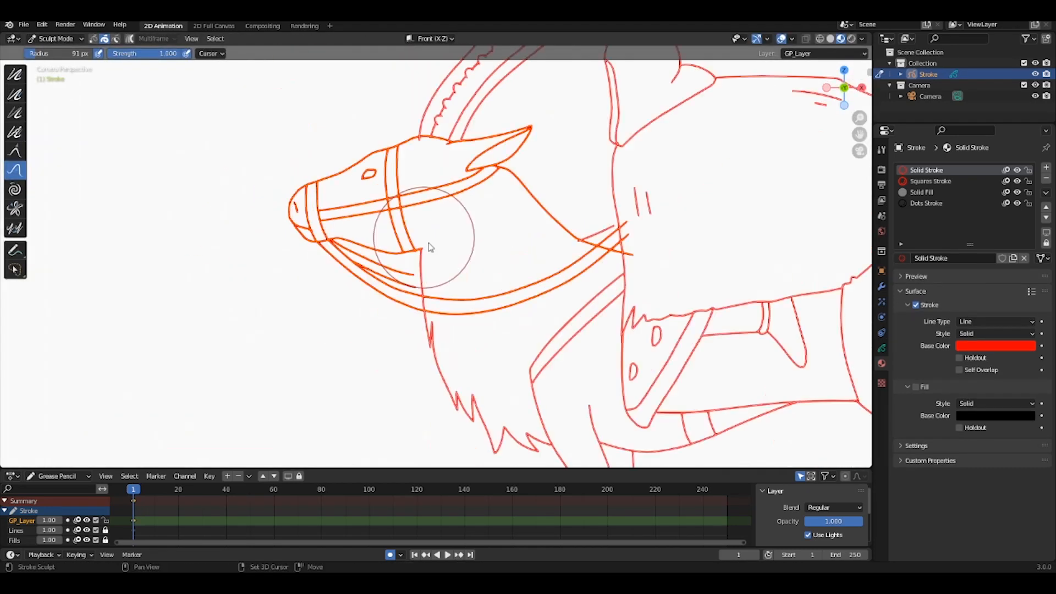
{"action": "scroll", "coordinate": [430, 247], "scroll_direction": "up", "scroll_amount": 1}
{"action": "scroll", "coordinate": [423, 275], "scroll_direction": "down", "scroll_amount": 4}
{"action": "scroll", "coordinate": [424, 283], "scroll_direction": "down", "scroll_amount": 5}
{"action": "scroll", "coordinate": [486, 264], "scroll_direction": "up", "scroll_amount": 5}
{"action": "scroll", "coordinate": [307, 212], "scroll_direction": "down", "scroll_amount": 5}
{"action": "key", "text": "ctrl+Tab"}
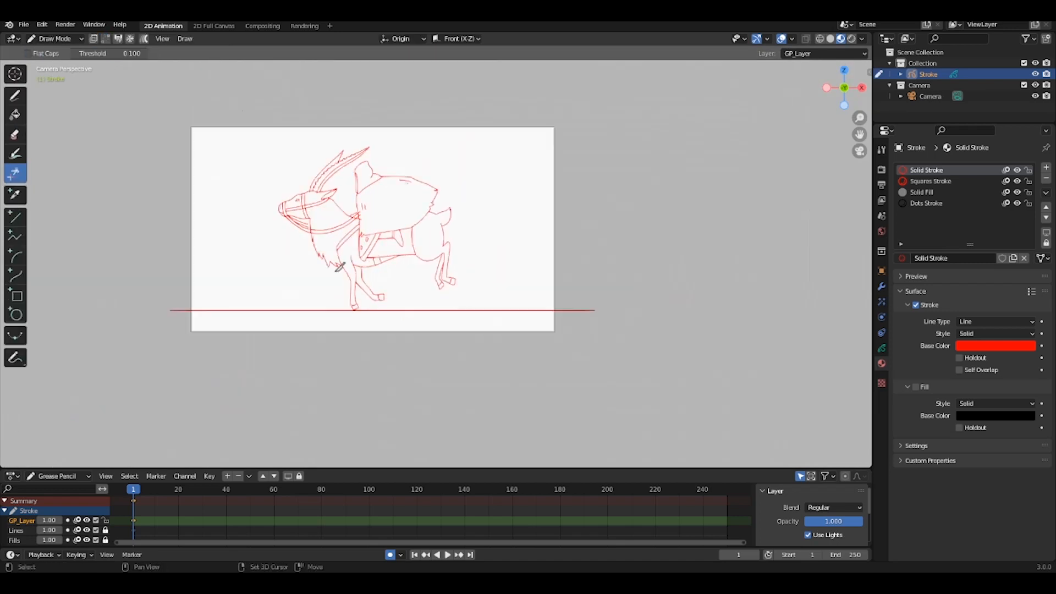
Select the rein strokes that cross the front edge of the cloak on frame 1 in Edit Mode.
{"action": "scroll", "coordinate": [288, 224], "scroll_direction": "up", "scroll_amount": 9}
{"action": "key", "text": "ctrl+Tab"}
{"action": "left_click", "coordinate": [545, 217]}
{"action": "key", "text": "ctrl+Tab"}
{"action": "middle_click_drag", "start_coordinate": [405, 193], "coordinate": [312, 287], "text": "shift"}
{"action": "key", "text": "ctrl+Tab"}
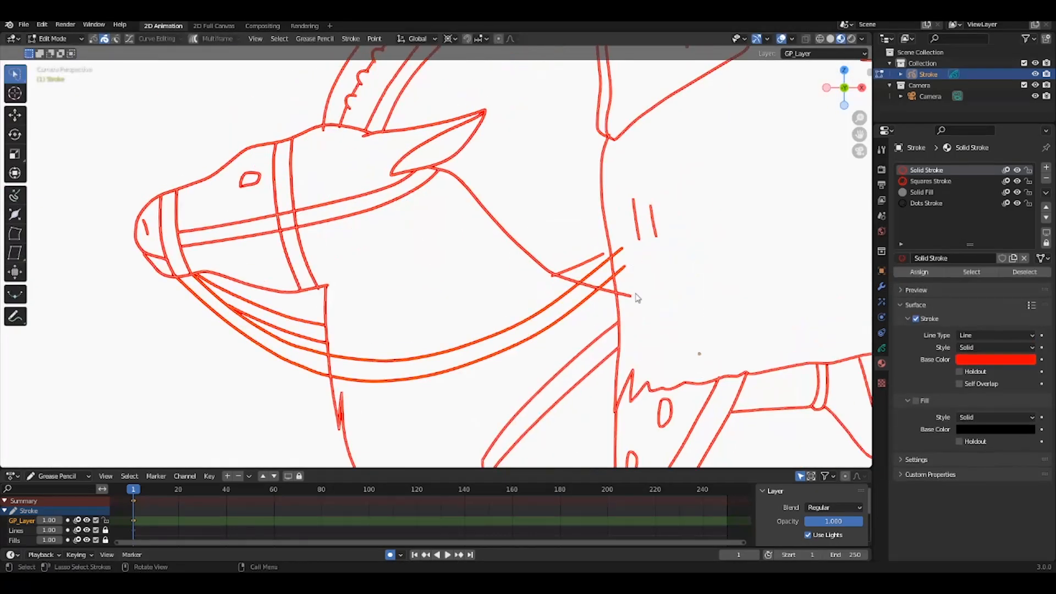
{"action": "key", "text": "ctrl+Tab"}
{"action": "scroll", "coordinate": [631, 236], "scroll_direction": "down", "scroll_amount": 6}
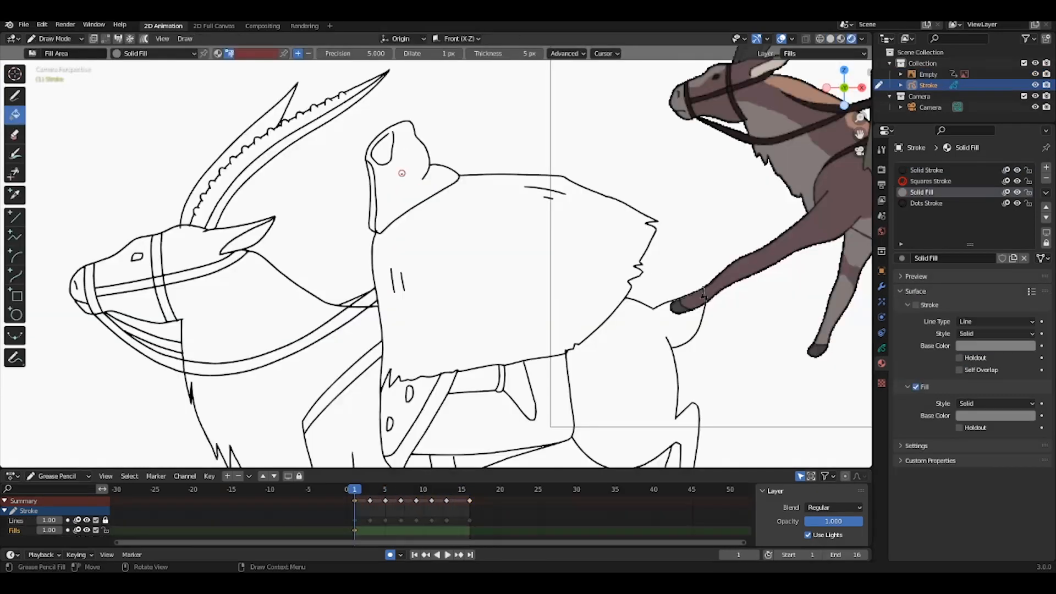
Fill the rider's hood with dark red and its face opening with grey on the Fills layer.
{"action": "scroll", "coordinate": [412, 189], "scroll_direction": "up", "scroll_amount": 5}
{"action": "left_click", "coordinate": [495, 236]}
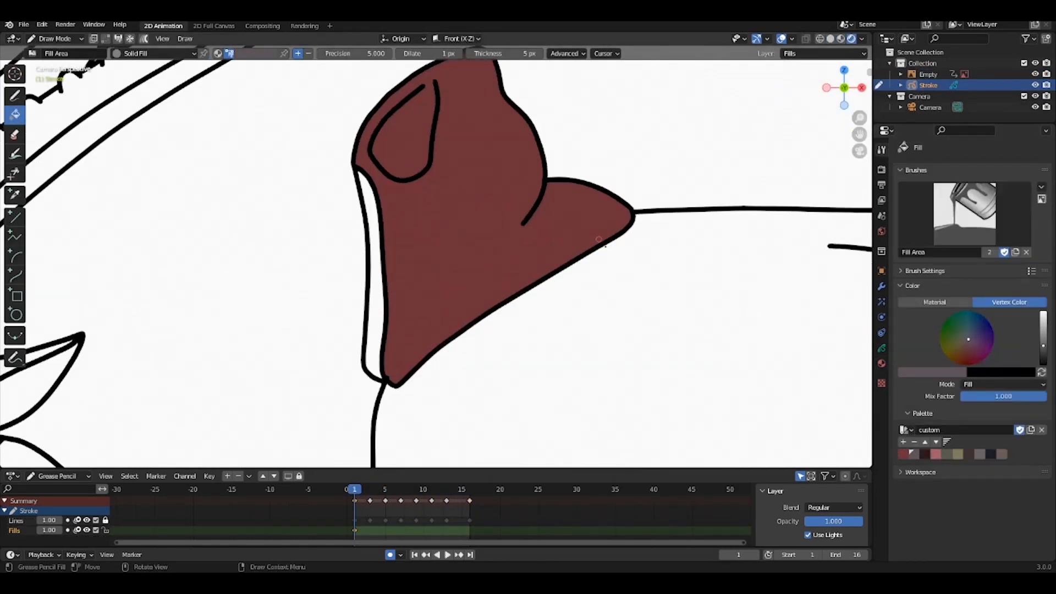
{"action": "scroll", "coordinate": [524, 294], "scroll_direction": "down", "scroll_amount": 5}
{"action": "scroll", "coordinate": [390, 264], "scroll_direction": "up", "scroll_amount": 10}
{"action": "left_click", "coordinate": [408, 264]}
Switch the viewport to Material Preview shading and turn off onion skinning for the Lines layer.
{"action": "scroll", "coordinate": [439, 226], "scroll_direction": "down", "scroll_amount": 2}
{"action": "left_click", "coordinate": [840, 39]}
{"action": "left_click", "coordinate": [78, 519]}
{"action": "scroll", "coordinate": [598, 237], "scroll_direction": "down", "scroll_amount": 2}
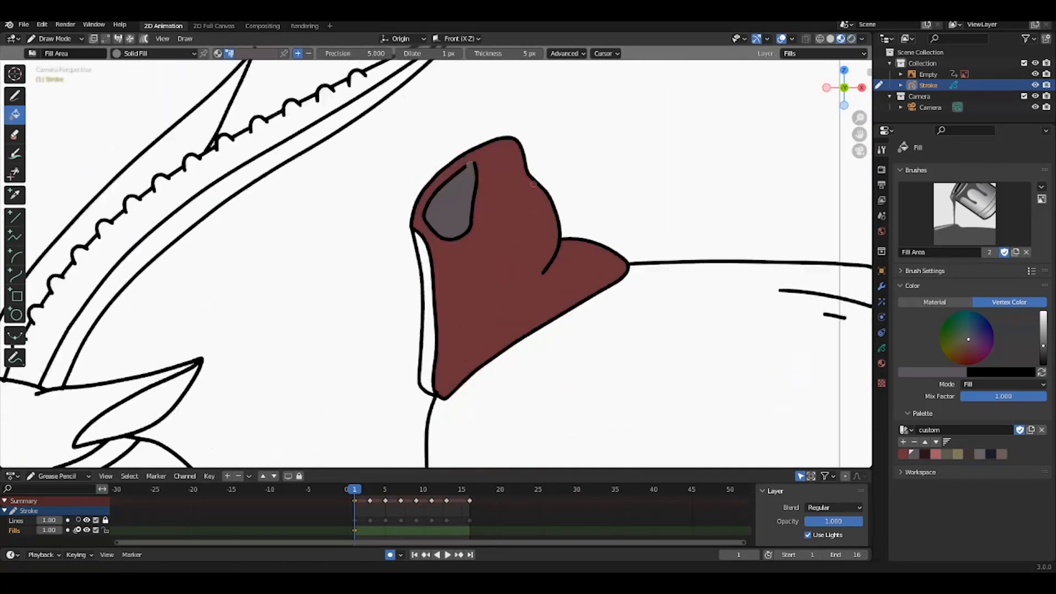
Fill the narrow front edge of the rider's hood with the dark brown palette colour.
{"action": "left_click", "coordinate": [924, 454]}
{"action": "left_click", "coordinate": [430, 280]}
{"action": "scroll", "coordinate": [544, 231], "scroll_direction": "down", "scroll_amount": 4}
{"action": "scroll", "coordinate": [532, 226], "scroll_direction": "up", "scroll_amount": 2}
Draw a boundary line across the back of the hood and fill its lit side with the pink palette colour.
{"action": "left_click", "coordinate": [935, 453]}
{"action": "scroll", "coordinate": [434, 314], "scroll_direction": "up", "scroll_amount": 2}
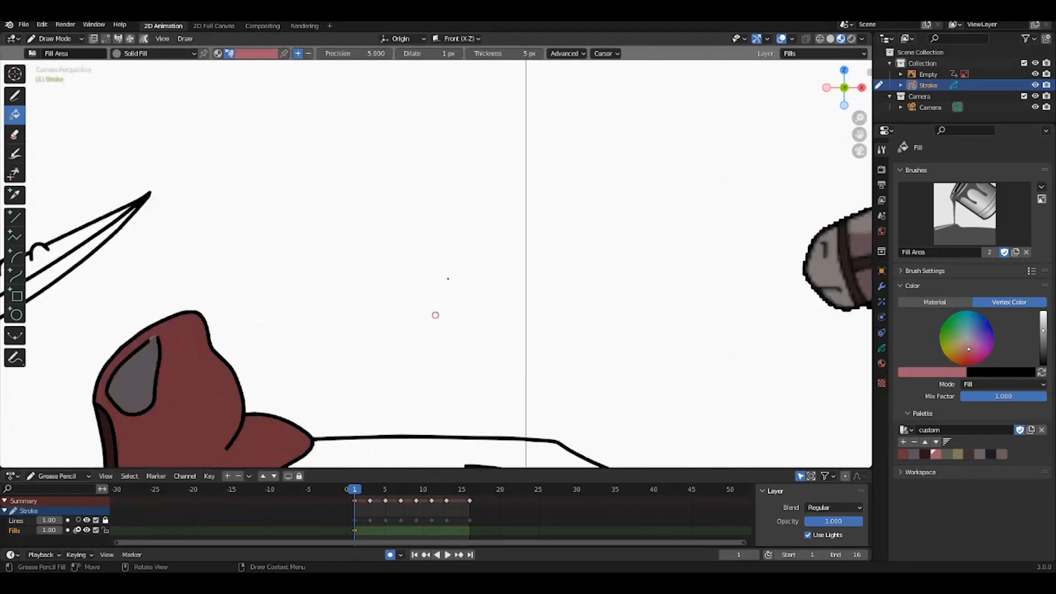
{"action": "middle_click_drag", "start_coordinate": [434, 314], "coordinate": [673, 164], "text": "shift"}
{"action": "left_click_drag", "start_coordinate": [393, 153], "coordinate": [425, 249], "text": "alt"}
{"action": "scroll", "coordinate": [424, 249], "scroll_direction": "down", "scroll_amount": 4}
{"action": "scroll", "coordinate": [462, 192], "scroll_direction": "up", "scroll_amount": 4}
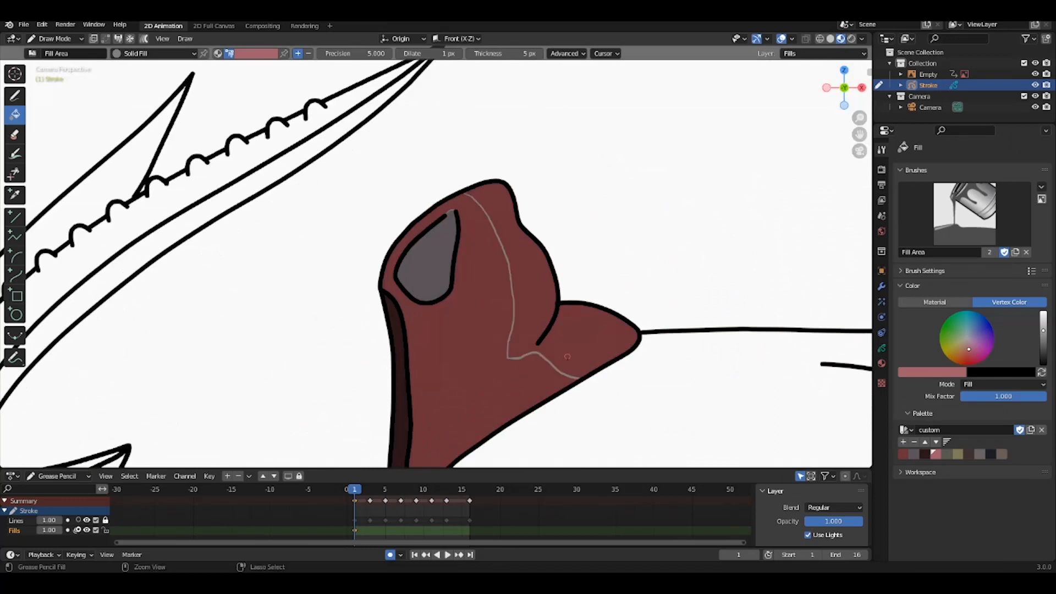
{"action": "scroll", "coordinate": [539, 286], "scroll_direction": "up", "scroll_amount": 1}
{"action": "left_click", "coordinate": [521, 259]}
Fill the rider's cloak with the dark olive-grey palette colour.
{"action": "scroll", "coordinate": [521, 259], "scroll_direction": "down", "scroll_amount": 8}
{"action": "middle_click_drag", "start_coordinate": [578, 404], "coordinate": [487, 259], "text": "shift"}
{"action": "left_click", "coordinate": [946, 454]}
{"action": "left_click", "coordinate": [507, 361]}
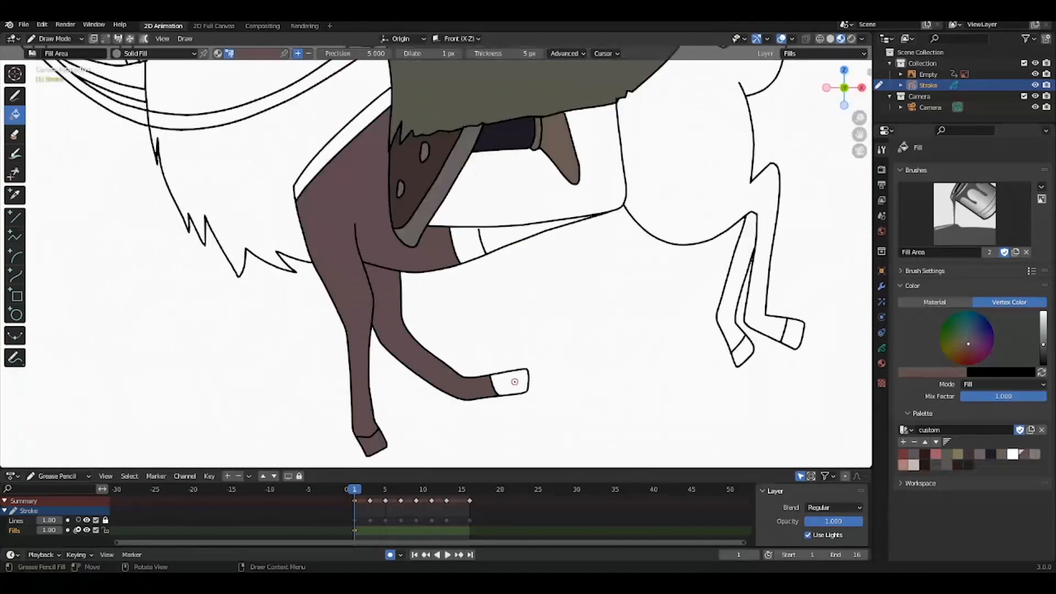
Fill the mount's chest and neck areas with the brown palette colour used on its front legs.
{"action": "scroll", "coordinate": [513, 382], "scroll_direction": "up", "scroll_amount": 5}
{"action": "scroll", "coordinate": [448, 254], "scroll_direction": "down", "scroll_amount": 5}
{"action": "middle_click_drag", "start_coordinate": [237, 187], "coordinate": [542, 327], "text": "shift"}
{"action": "left_click", "coordinate": [542, 328]}
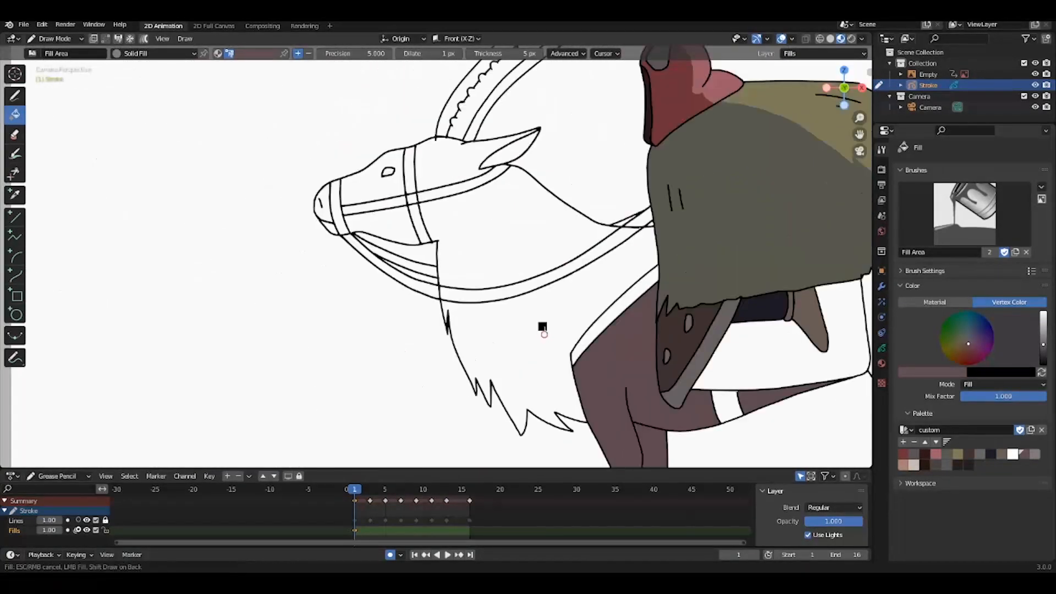
{"action": "scroll", "coordinate": [542, 328], "scroll_direction": "up", "scroll_amount": 3}
{"action": "middle_click_drag", "start_coordinate": [606, 171], "coordinate": [479, 244], "text": "shift"}
{"action": "left_click", "coordinate": [479, 244]}
Fill the areas of the mount's head between the bridle straps and its lower lip with the same brown.
{"action": "middle_click_drag", "start_coordinate": [351, 181], "coordinate": [492, 229], "text": "shift"}
{"action": "left_click", "coordinate": [493, 229]}
{"action": "left_click", "coordinate": [396, 311]}
{"action": "scroll", "coordinate": [396, 311], "scroll_direction": "up", "scroll_amount": 4}
{"action": "middle_click_drag", "start_coordinate": [236, 297], "coordinate": [583, 286], "text": "shift"}
{"action": "left_click", "coordinate": [577, 336]}
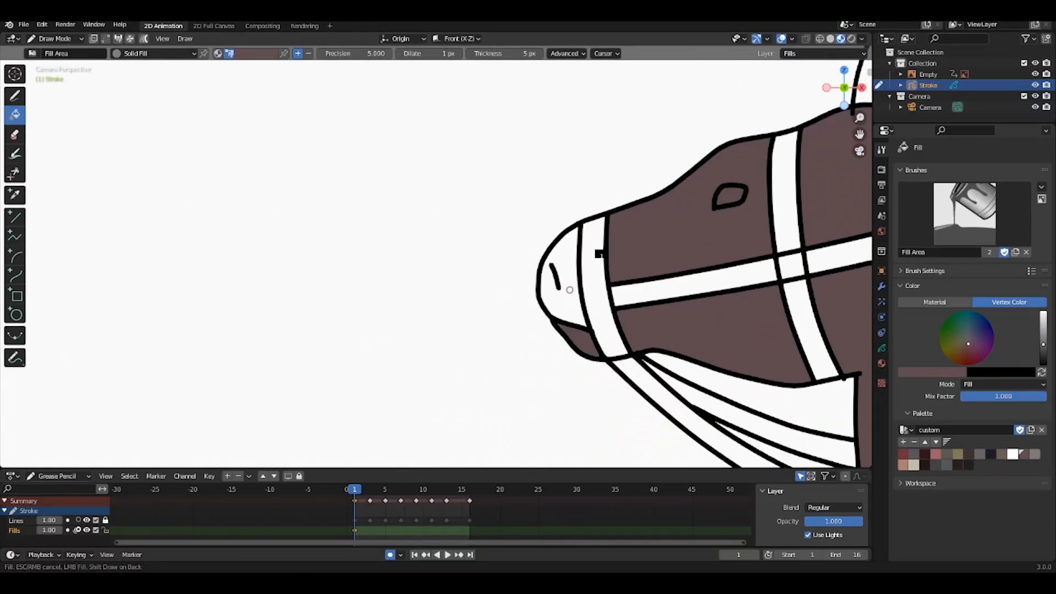
Fill the mount's remaining body, hindquarter and hind leg areas with the same brown, and save the file.
{"action": "scroll", "coordinate": [568, 287], "scroll_direction": "down", "scroll_amount": 6}
{"action": "middle_click_drag", "start_coordinate": [715, 435], "coordinate": [308, 165], "text": "shift"}
{"action": "left_click", "coordinate": [454, 324]}
{"action": "middle_click_drag", "start_coordinate": [647, 103], "coordinate": [579, 219], "text": "shift"}
{"action": "left_click", "coordinate": [580, 219]}
{"action": "left_click", "coordinate": [617, 352]}
{"action": "left_click", "coordinate": [632, 421]}
{"action": "left_click", "coordinate": [686, 400]}
{"action": "key", "text": "ctrl+s"}
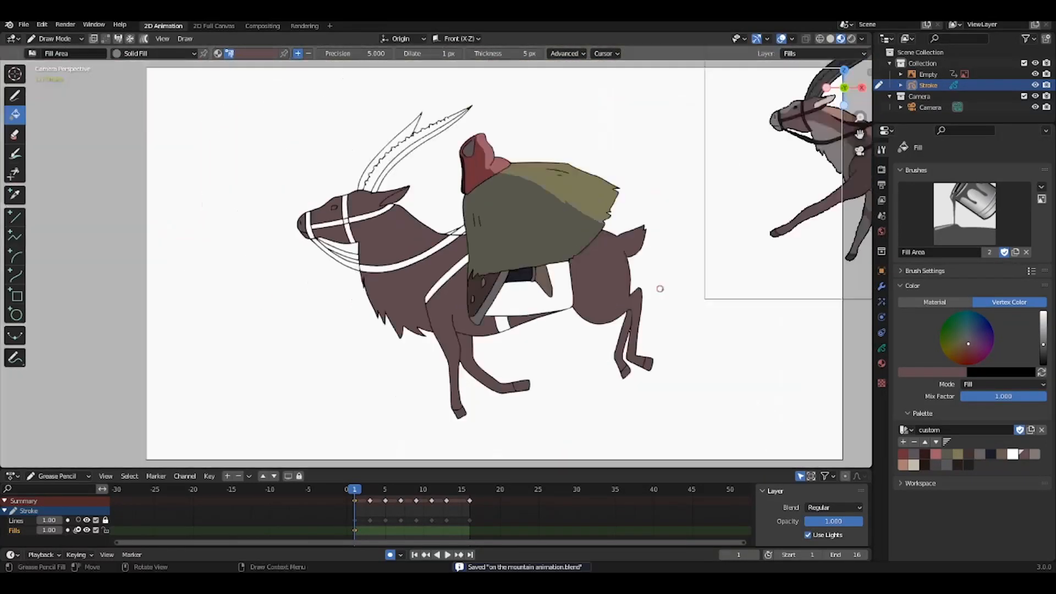
Fill the mount's harness strap areas with the dark brown palette colour.
{"action": "left_click", "coordinate": [968, 464]}
{"action": "scroll", "coordinate": [605, 237], "scroll_direction": "up", "scroll_amount": 4}
{"action": "left_click", "coordinate": [617, 317]}
{"action": "left_click", "coordinate": [573, 360]}
{"action": "left_click", "coordinate": [448, 271]}
Choose the Cutter tool beside the reins at the cloak's front edge and unlock the Lines layer.
{"action": "scroll", "coordinate": [589, 177], "scroll_direction": "up", "scroll_amount": 5}
{"action": "key", "text": "shift+space"}
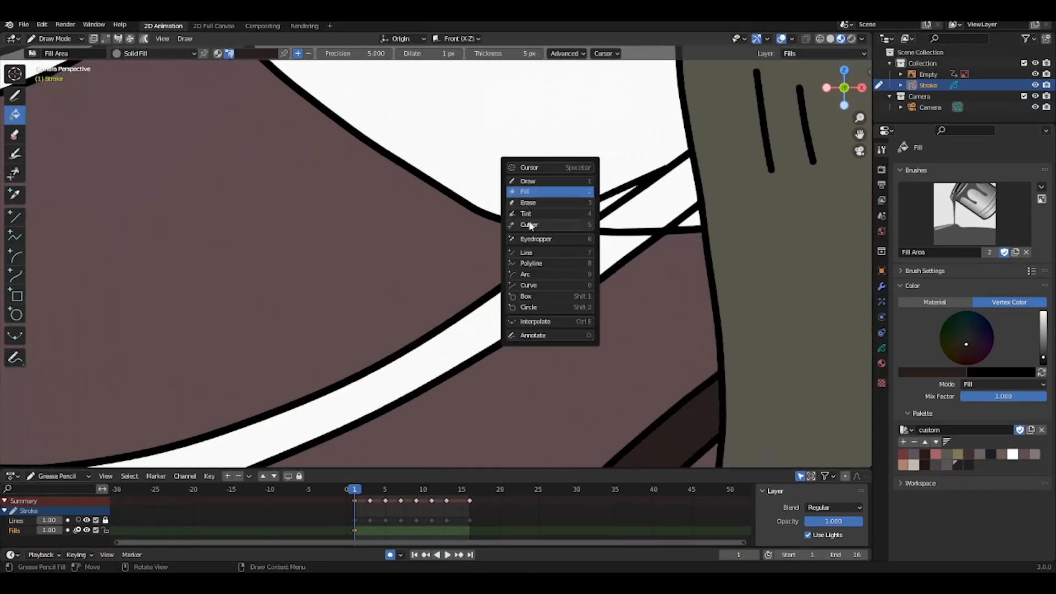
{"action": "left_click", "coordinate": [529, 224]}
{"action": "left_click", "coordinate": [105, 520]}
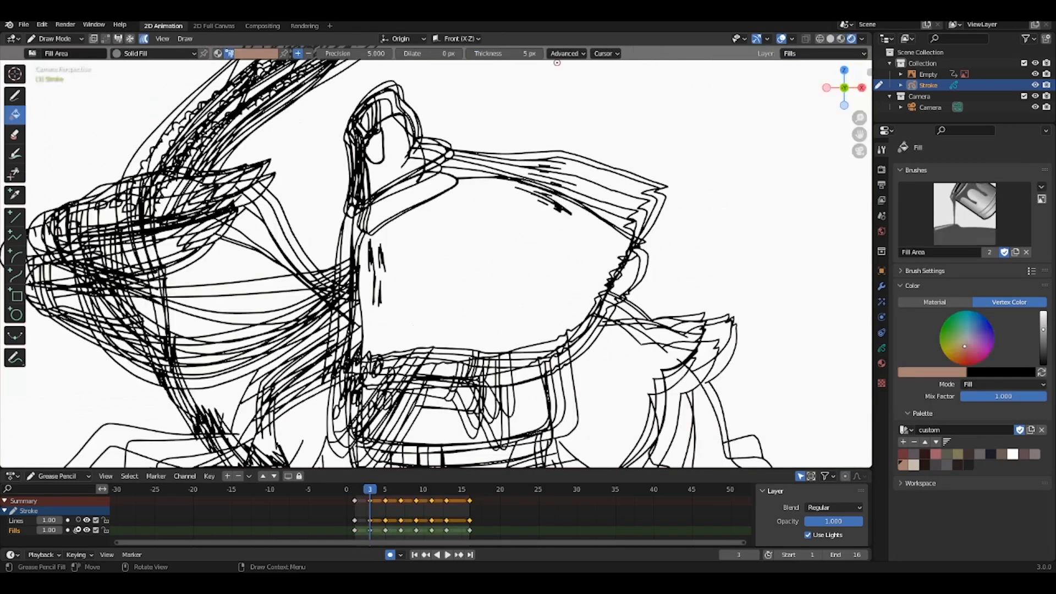
Fill the rider's cloak on frame 3 with the dark olive-grey palette colour using multiframe editing.
{"action": "left_click", "coordinate": [957, 455]}
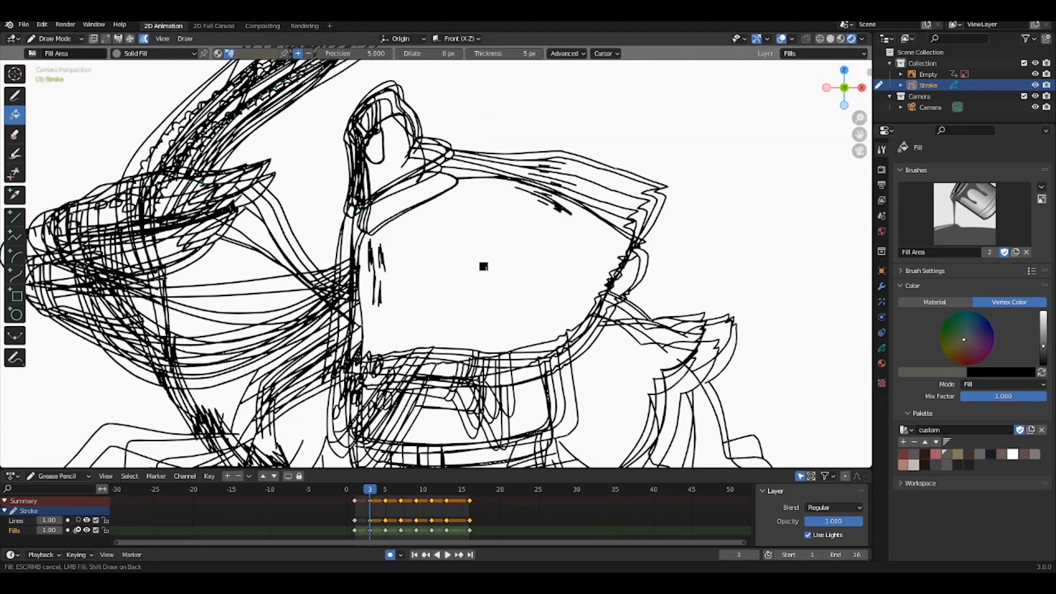
{"action": "left_click", "coordinate": [482, 266]}
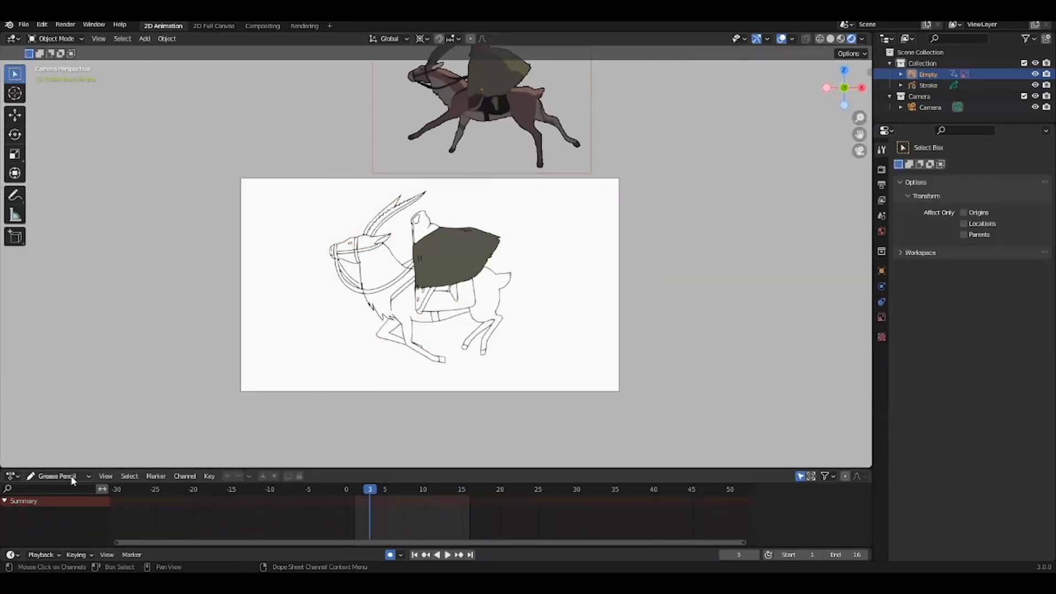
Change the keyframe editor's mode with the reference image selected, and select a block of its keyframes.
{"action": "left_click", "coordinate": [72, 480]}
{"action": "left_click", "coordinate": [67, 451]}
{"action": "left_click_drag", "start_coordinate": [508, 530], "coordinate": [328, 504]}
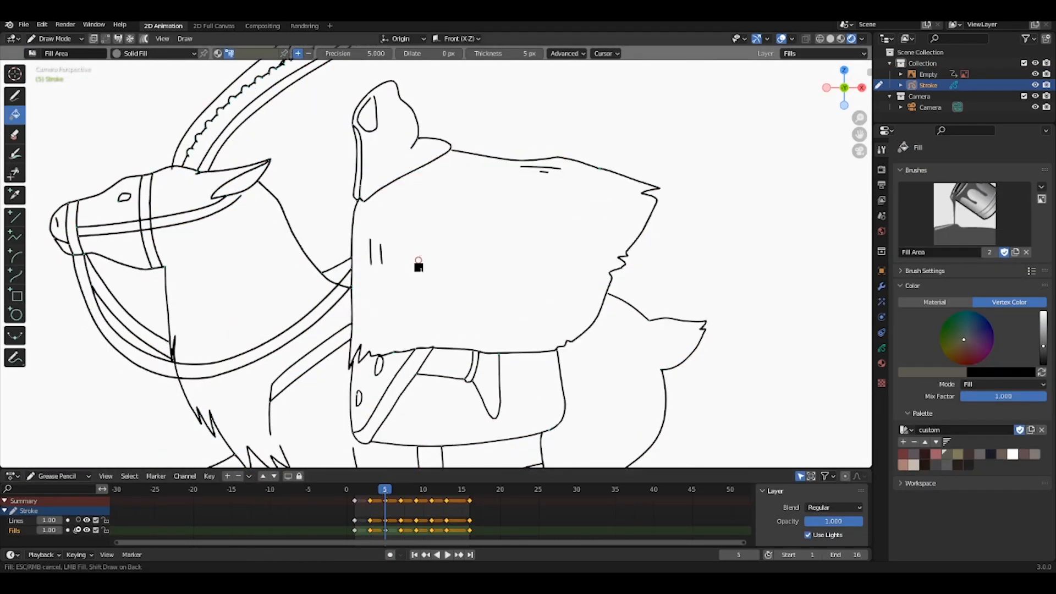
Fill the cloak on frame 5 with the dark olive-grey and the mount's upper neck on frame 3 with the brown.
{"action": "left_click", "coordinate": [484, 241]}
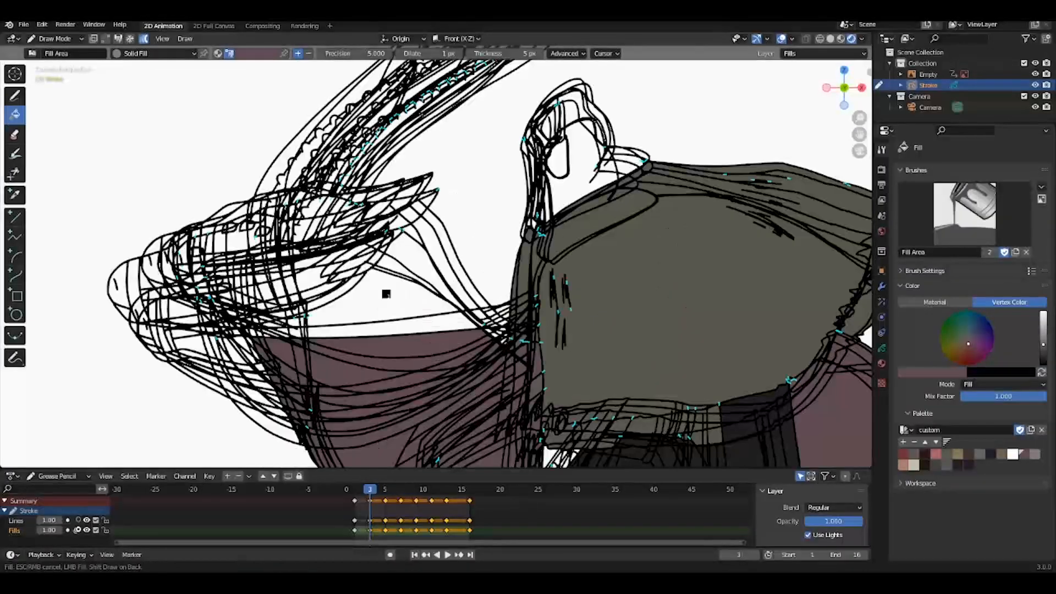
{"action": "left_click", "coordinate": [385, 292]}
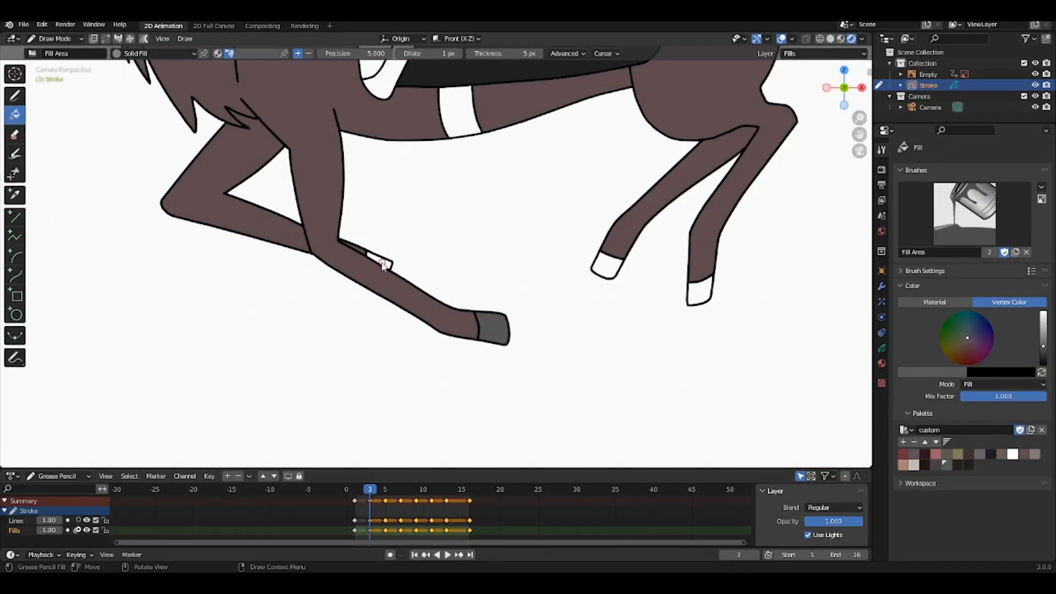
Fill the mount's hind hoof on frame 3 with dark grey, and open the fill tool's stroke extension setting on frame 5.
{"action": "left_click", "coordinate": [703, 291]}
{"action": "key", "text": "Up"}
{"action": "left_click", "coordinate": [567, 54]}
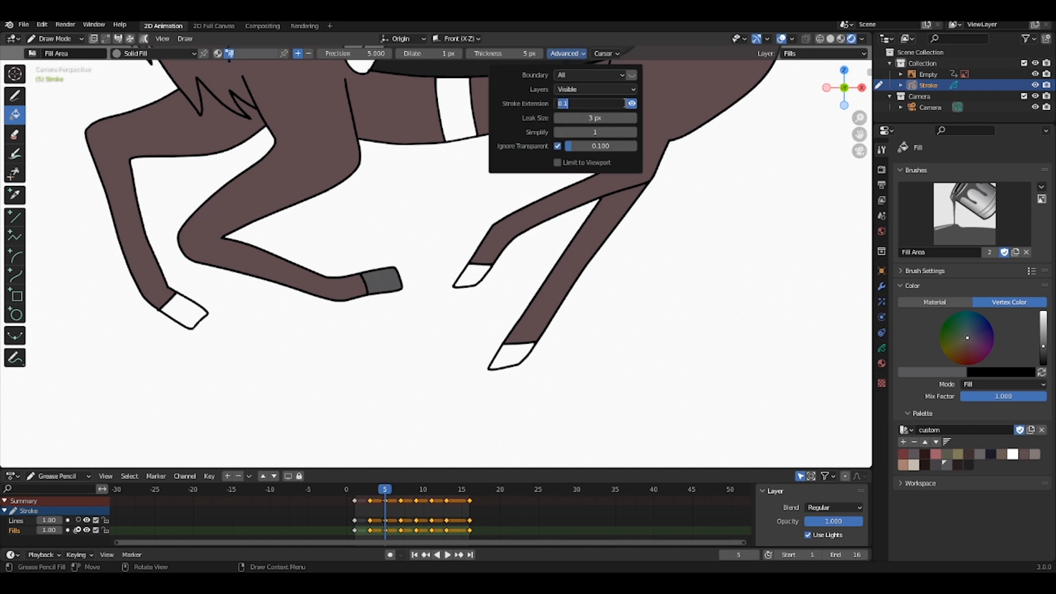
Go forward to frame 16 and fill the upper hole in the saddle flap with the warm grey.
{"action": "key", "text": "Up"}
{"action": "key", "text": "Up"}
{"action": "key", "text": "Up"}
{"action": "key", "text": "Up"}
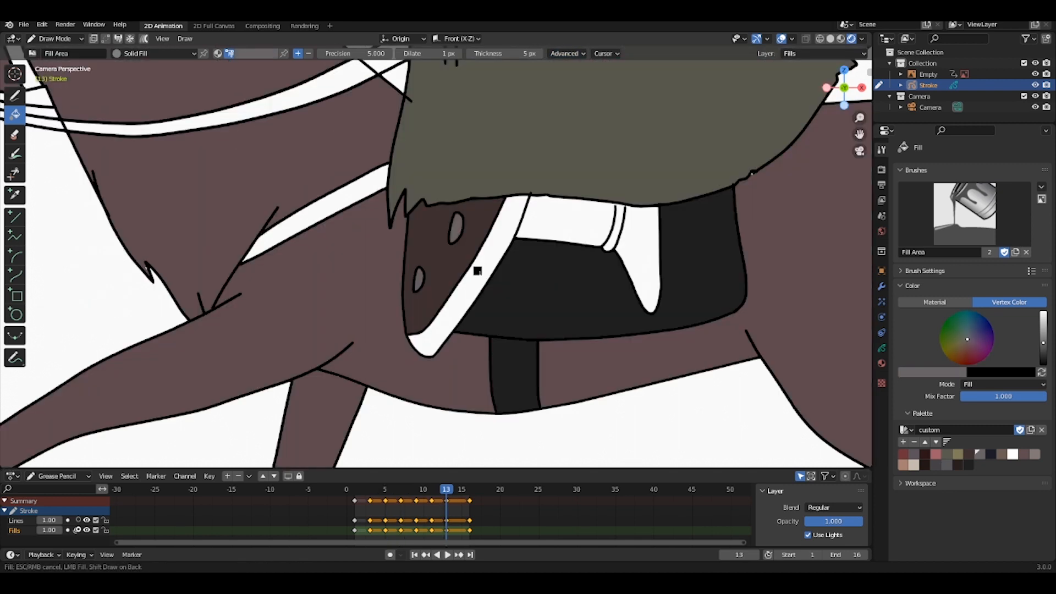
{"action": "key", "text": "Up"}
{"action": "left_click", "coordinate": [472, 232]}
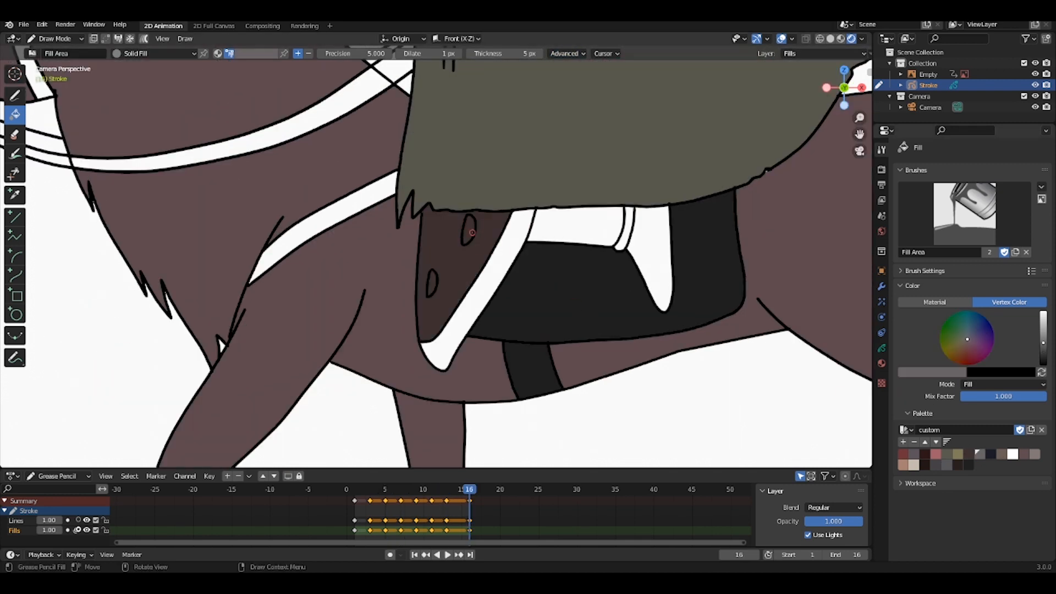
Colour the rider's boot on frame 16, and fill the boot and its cuff on frame 13 with the taupe palette colour.
{"action": "left_click", "coordinate": [990, 454]}
{"action": "left_click", "coordinate": [653, 225]}
{"action": "key", "text": "Down"}
{"action": "scroll", "coordinate": [670, 220], "scroll_direction": "up", "scroll_amount": 5}
{"action": "middle_click_drag", "start_coordinate": [618, 246], "coordinate": [525, 161], "text": "shift"}
{"action": "left_click", "coordinate": [524, 160]}
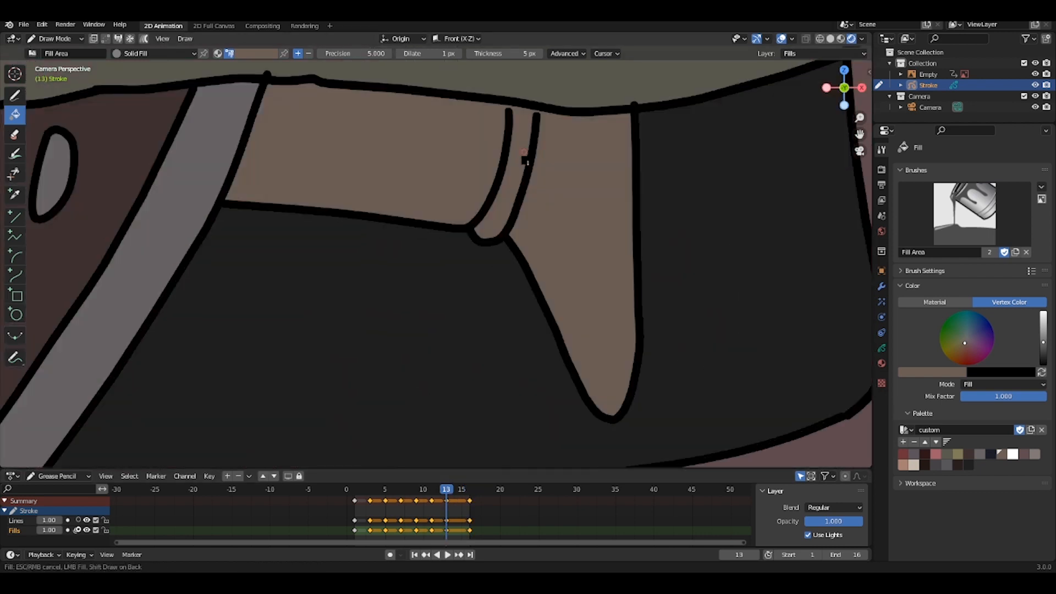
{"action": "key", "text": "ctrl+z"}
{"action": "left_click", "coordinate": [507, 192]}
{"action": "left_click", "coordinate": [577, 214]}
Fill the rider's trouser leg on frame 13 with the dark navy palette colour.
{"action": "left_click", "coordinate": [991, 453]}
{"action": "left_click", "coordinate": [446, 182]}
{"action": "key", "text": "Down"}
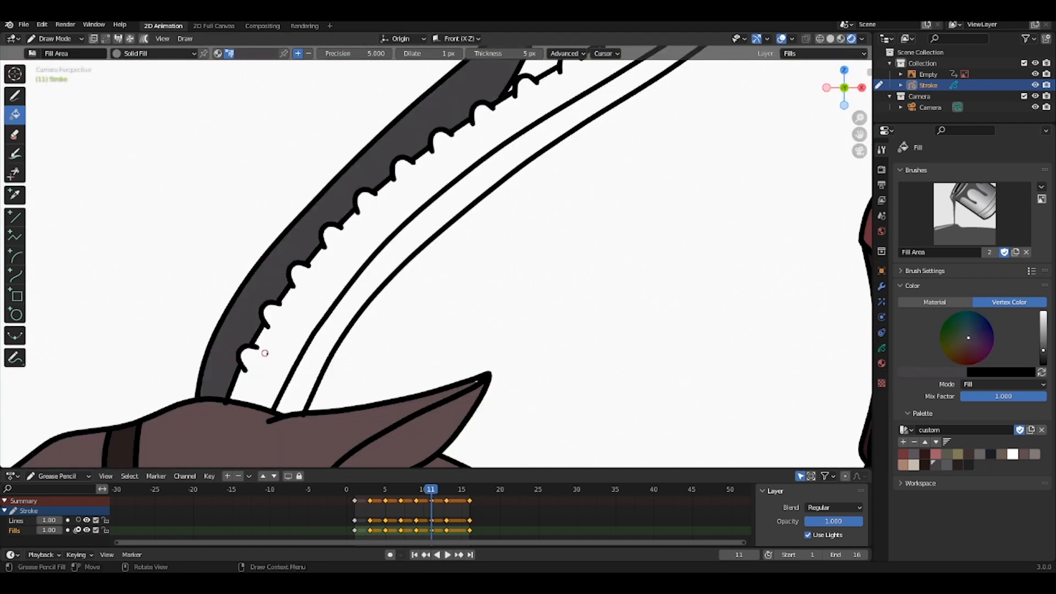
Fill the horn area behind the ridged line with the dark grey on frames 13 and 16.
{"action": "key", "text": "Up"}
{"action": "left_click", "coordinate": [326, 396]}
{"action": "key", "text": "Up"}
{"action": "left_click", "coordinate": [341, 318]}
{"action": "key", "text": "Down"}
{"action": "key", "text": "Down"}
{"action": "key", "text": "Down"}
{"action": "key", "text": "Down"}
{"action": "key", "text": "Down"}
{"action": "key", "text": "Down"}
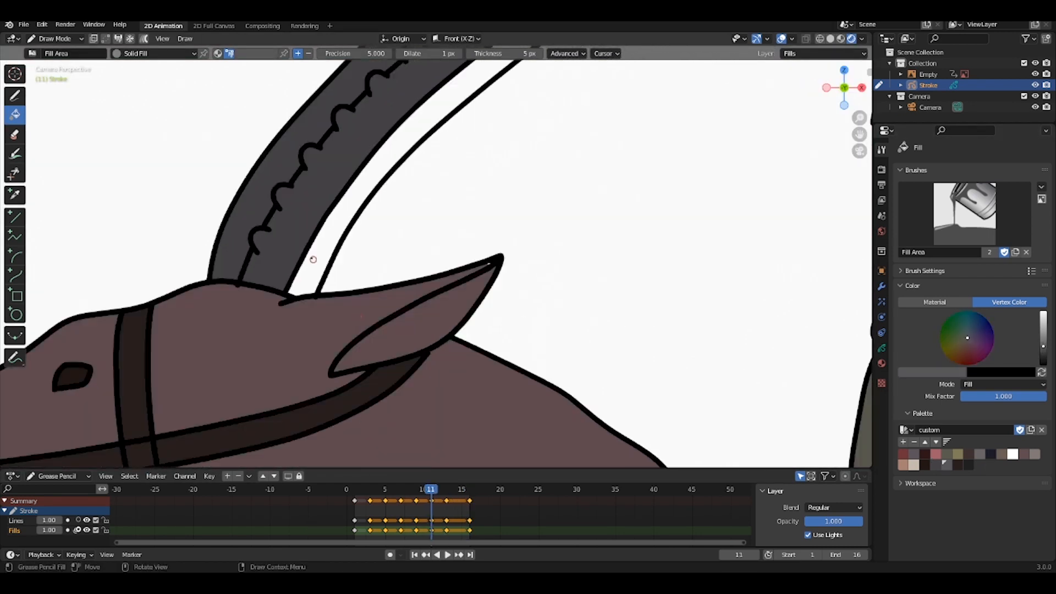
Return to frame 1 and trim the horn outline's overshooting end below the head line in Edit Mode.
{"action": "key", "text": "Down"}
{"action": "scroll", "coordinate": [480, 226], "scroll_direction": "down", "scroll_amount": 4}
{"action": "middle_click_drag", "start_coordinate": [481, 226], "coordinate": [443, 427], "text": "shift"}
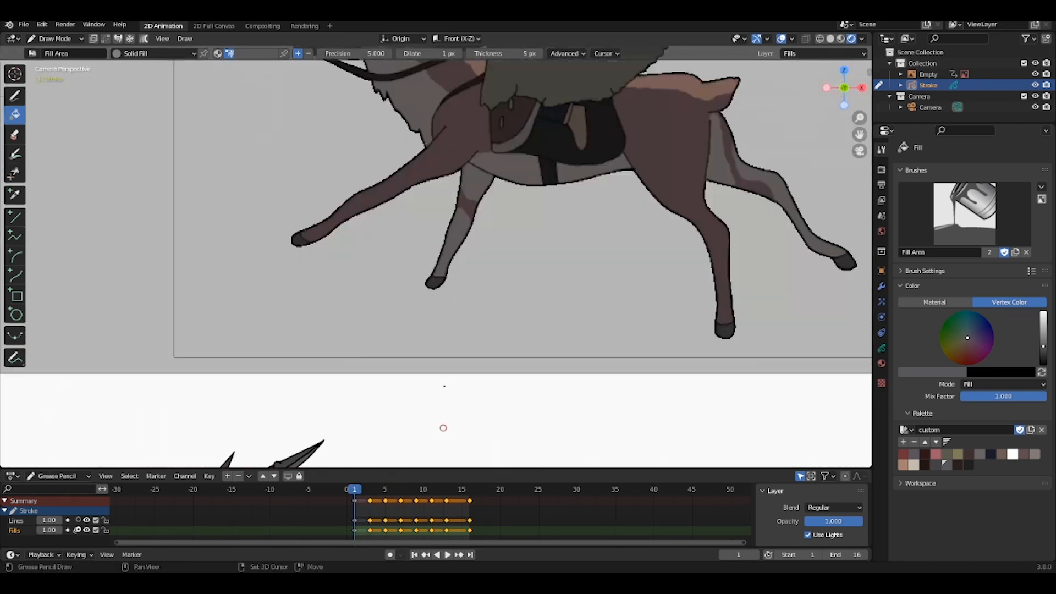
{"action": "scroll", "coordinate": [379, 275], "scroll_direction": "up", "scroll_amount": 5}
{"action": "key", "text": "ctrl+Tab"}
{"action": "left_click", "coordinate": [372, 325]}
{"action": "key", "text": "ctrl+Tab"}
{"action": "key", "text": "ctrl+Tab"}
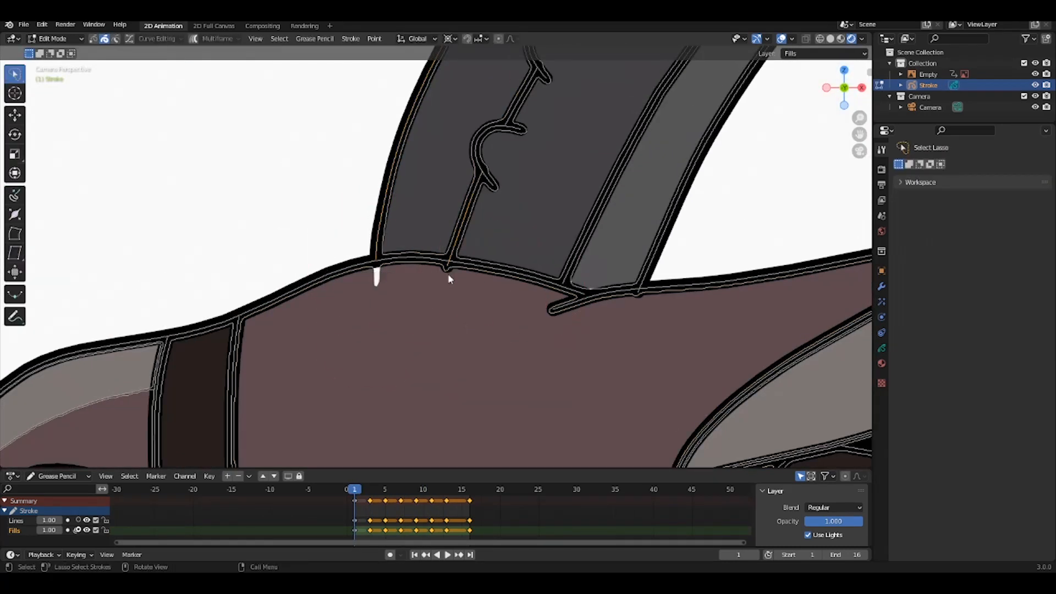
{"action": "key", "text": "ctrl+Tab"}
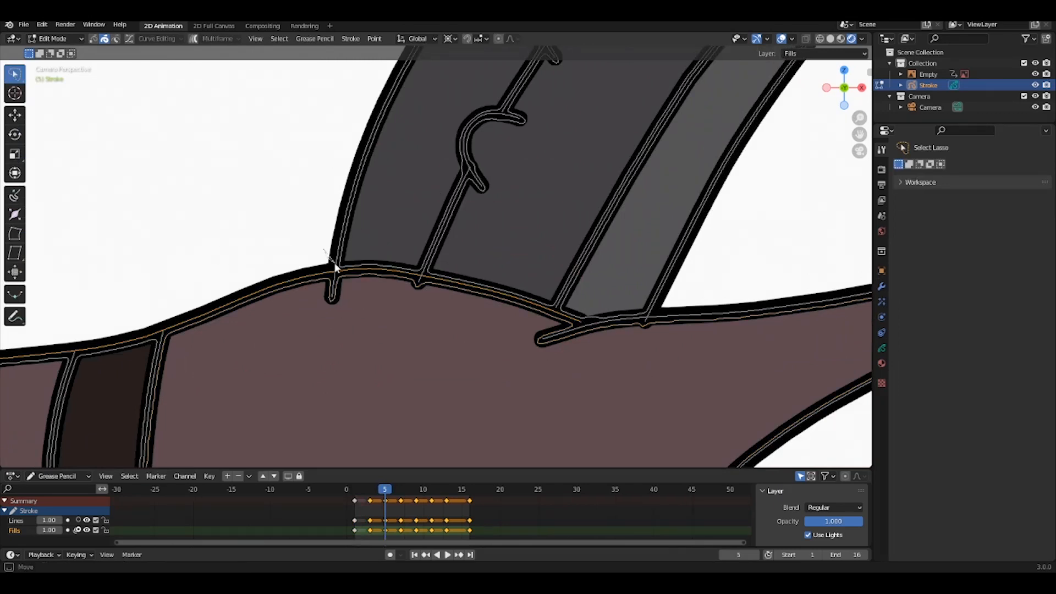
Delete the horn outline's overshooting end below the head line on frame 5, and go to frame 7.
{"action": "left_click_drag", "start_coordinate": [337, 268], "coordinate": [329, 307]}
{"action": "key", "text": "x"}
{"action": "key", "text": "ctrl+Tab"}
{"action": "key", "text": "ctrl+Tab"}
{"action": "key", "text": "ctrl+Tab"}
{"action": "left_click", "coordinate": [401, 489]}
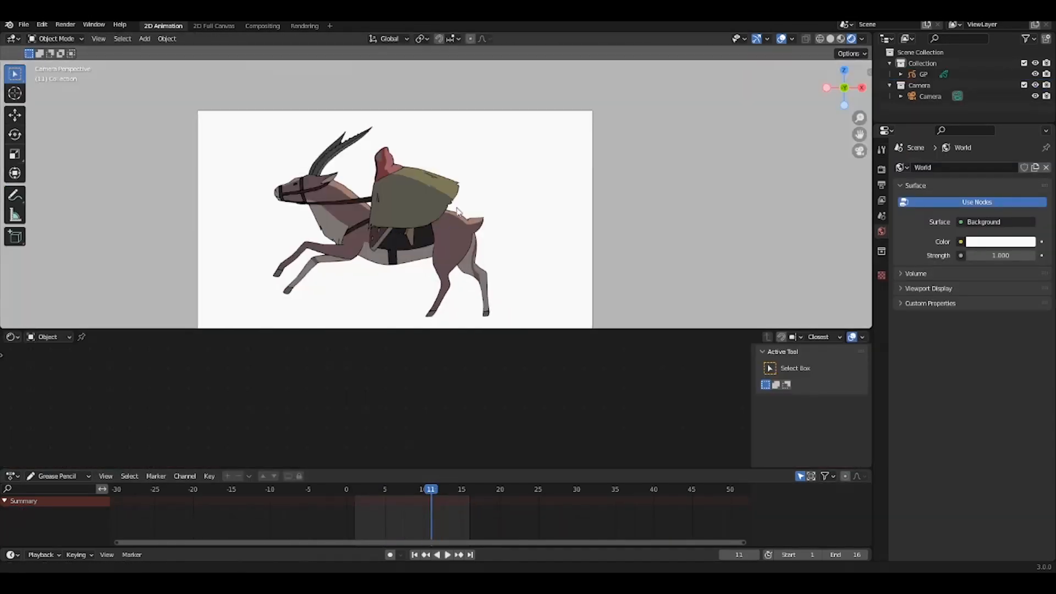
Hide the rider drawing and add the film reference as a background image.
{"action": "key", "text": "h"}
{"action": "key", "text": "shift+a"}
{"action": "mouse_move", "coordinate": [495, 366]}
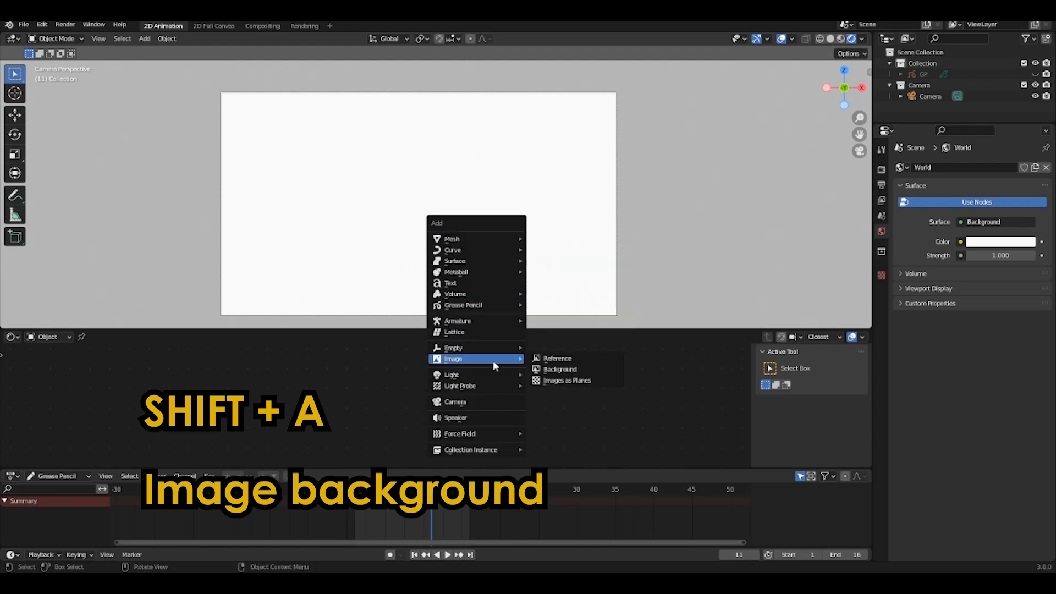
{"action": "left_click", "coordinate": [563, 370]}
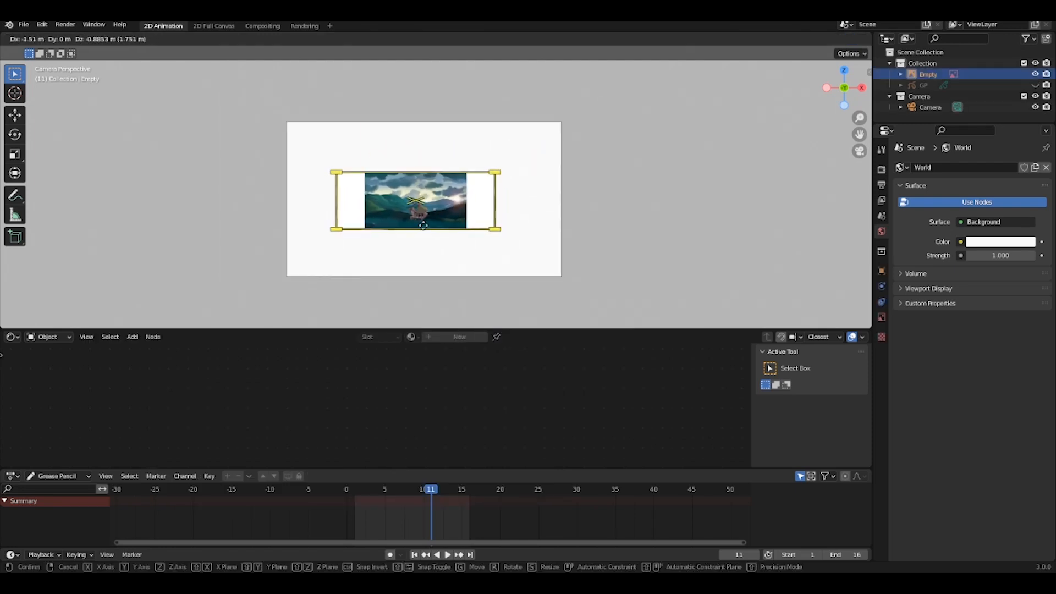
Move and scale the reference image until its picture area fills the camera frame.
{"action": "left_click", "coordinate": [424, 226]}
{"action": "key", "text": "s"}
{"action": "left_click", "coordinate": [478, 229]}
{"action": "key", "text": "g"}
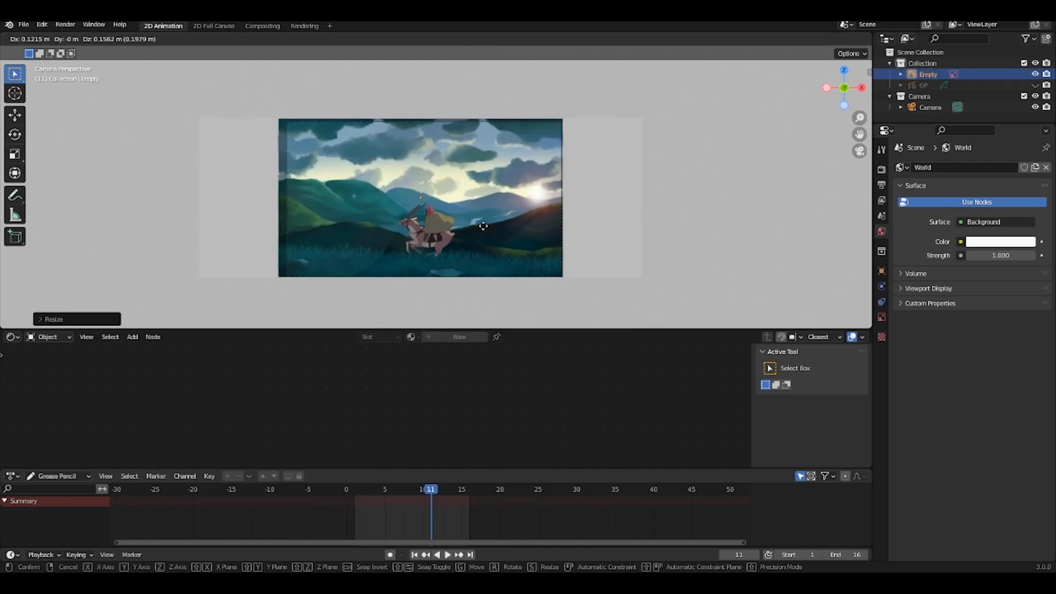
{"action": "left_click", "coordinate": [568, 257]}
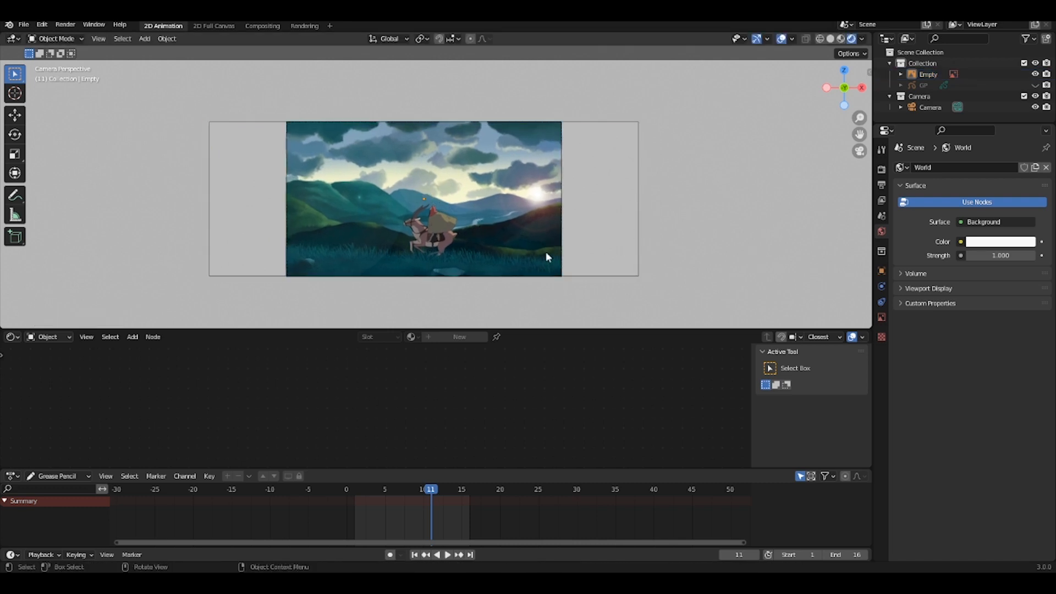
Move the reference image farther from the camera in side view and enlarge it in camera view.
{"action": "key", "text": "KP_3"}
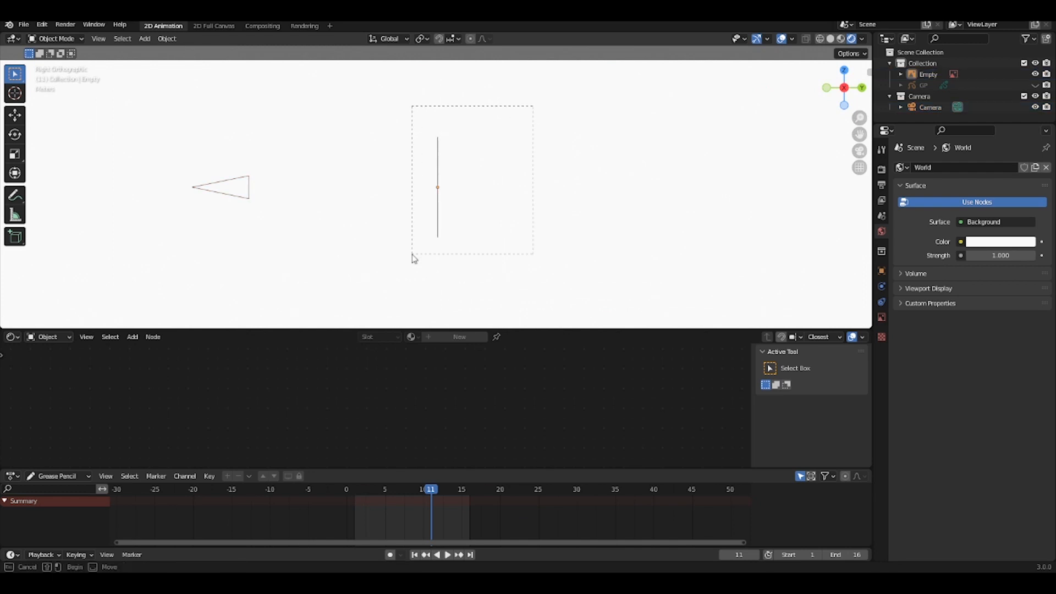
{"action": "left_click", "coordinate": [617, 209]}
{"action": "key", "text": "KP_0"}
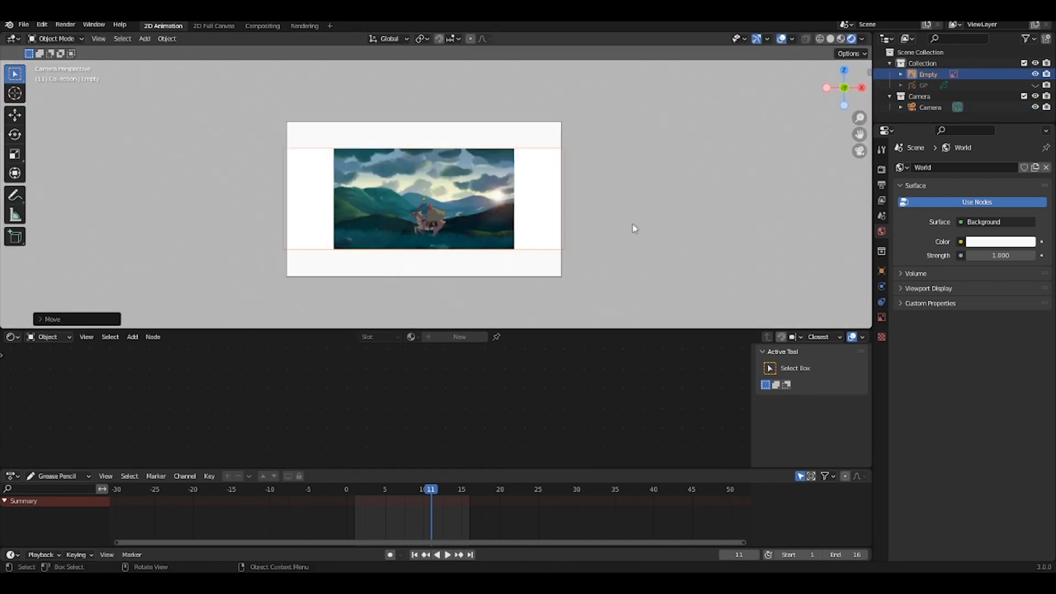
{"action": "key", "text": "s"}
{"action": "left_click", "coordinate": [703, 289]}
Push the reference image back once more and scale it up to fill the camera frame.
{"action": "key", "text": "KP_3"}
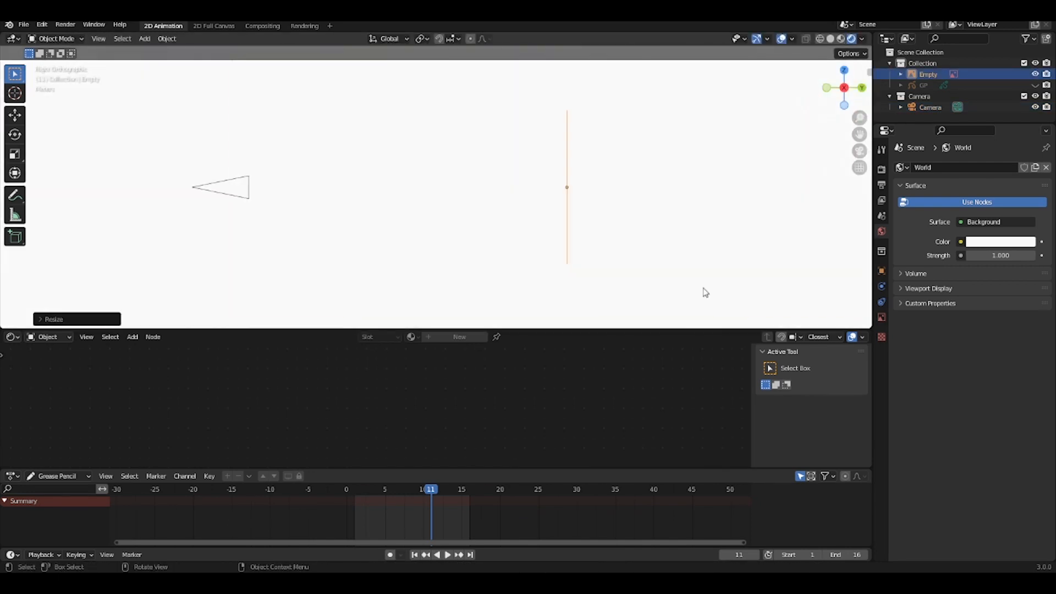
{"action": "left_click", "coordinate": [569, 240]}
{"action": "key", "text": "KP_0"}
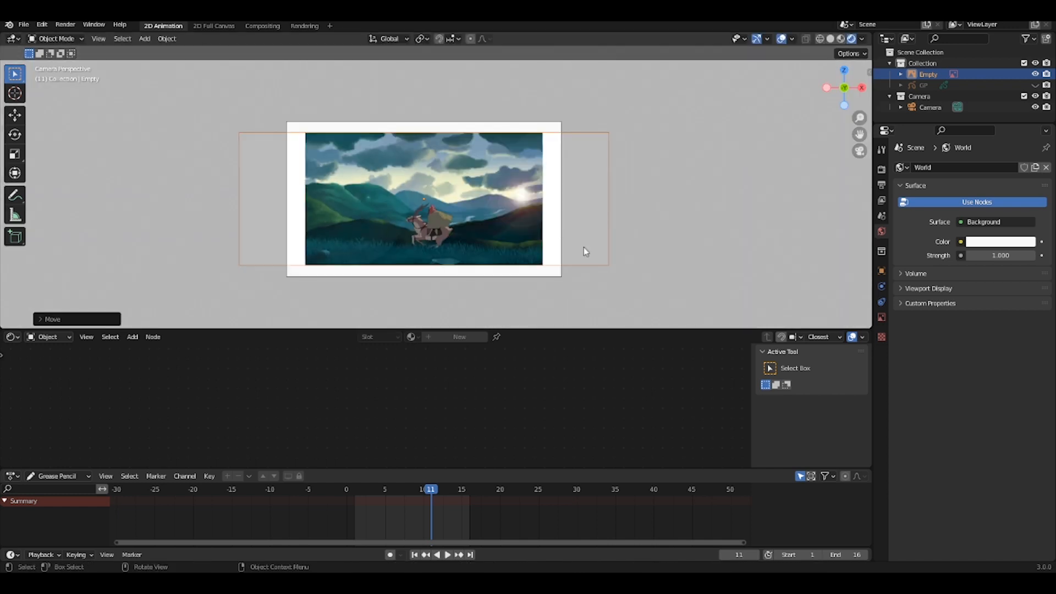
{"action": "key", "text": "s"}
Import BG.png as an image plane, and scale and position it over the upper part of the reference.
{"action": "key", "text": "shift+a"}
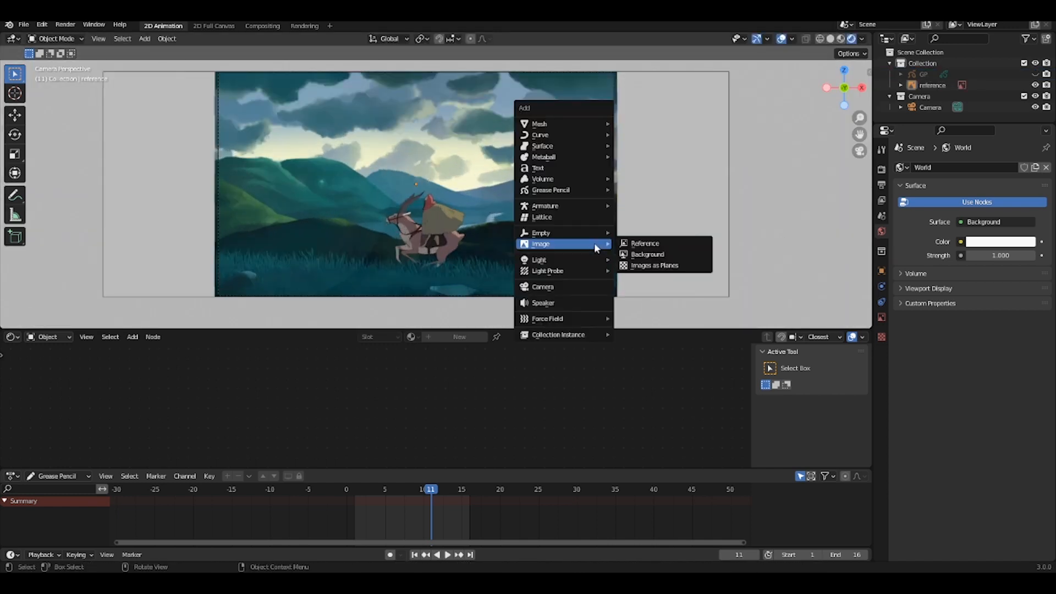
{"action": "left_click", "coordinate": [654, 265]}
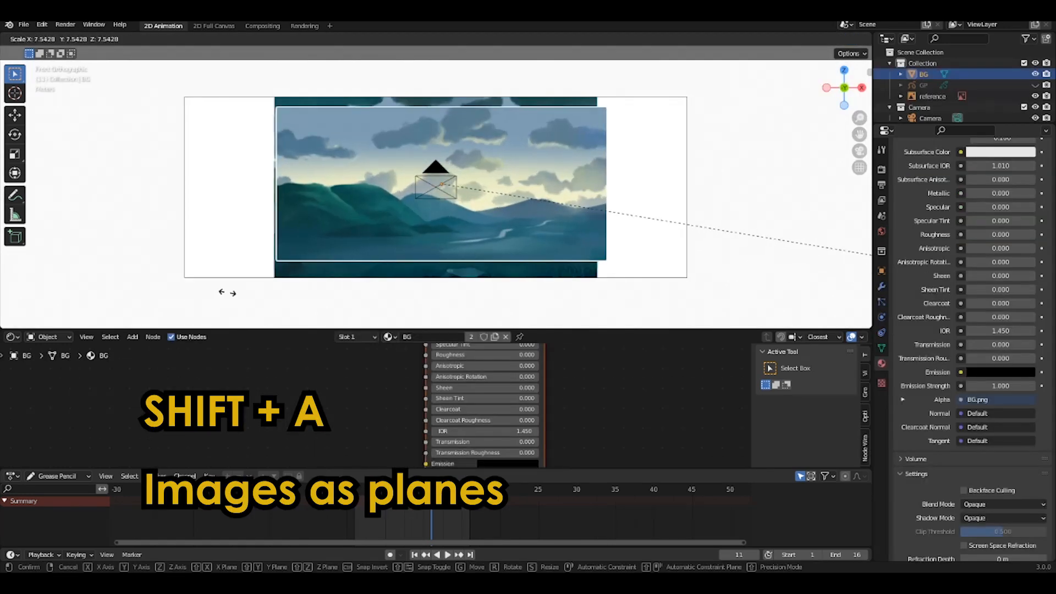
{"action": "key", "text": "g"}
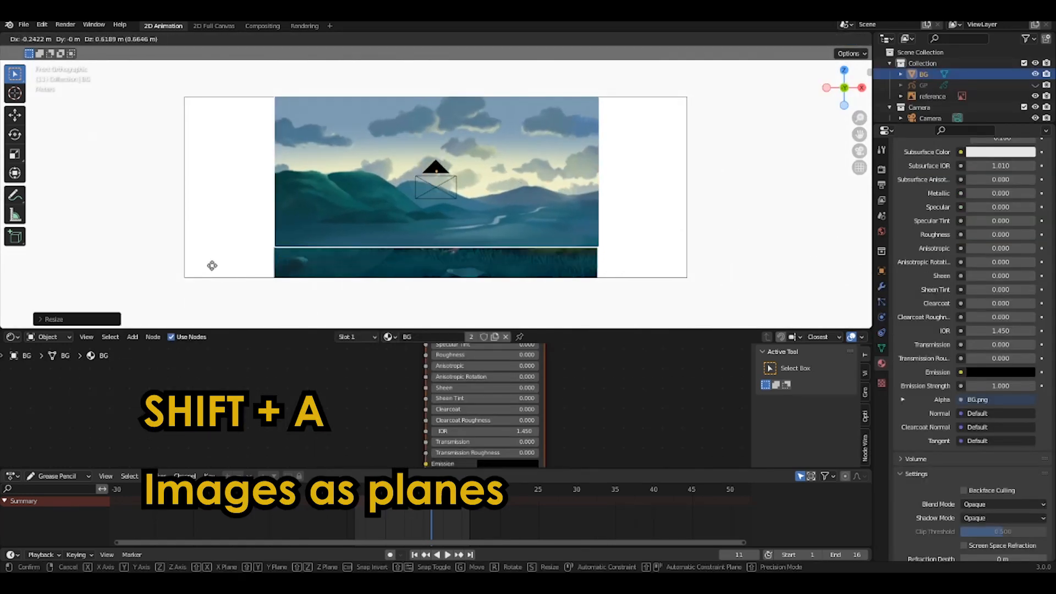
{"action": "left_click", "coordinate": [210, 267]}
{"action": "scroll", "coordinate": [519, 224], "scroll_direction": "up", "scroll_amount": 4}
{"action": "key", "text": "KP_0"}
{"action": "key", "text": "s"}
{"action": "left_click", "coordinate": [626, 231]}
Move the BG plane about 9.22 m along Y, to just in front of the reference image.
{"action": "key", "text": "KP_3"}
{"action": "key", "text": "g"}
{"action": "key", "text": "y"}
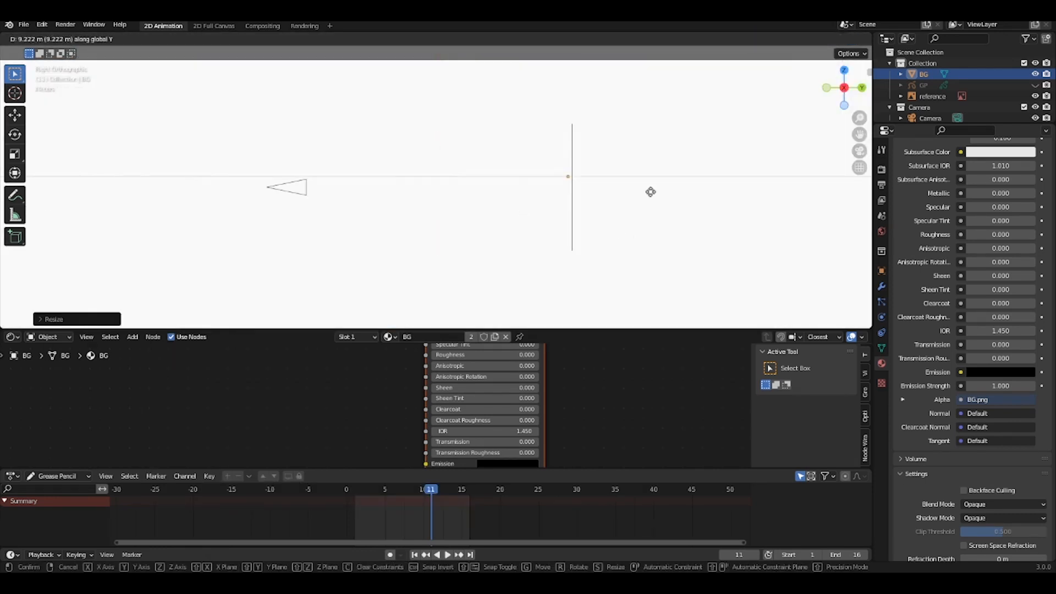
{"action": "left_click", "coordinate": [650, 192]}
Scale and shift the BG plane in camera view to match the reference picture's width and upper edge.
{"action": "key", "text": "KP_0"}
{"action": "key", "text": "s"}
{"action": "left_click", "coordinate": [711, 237]}
{"action": "key", "text": "g"}
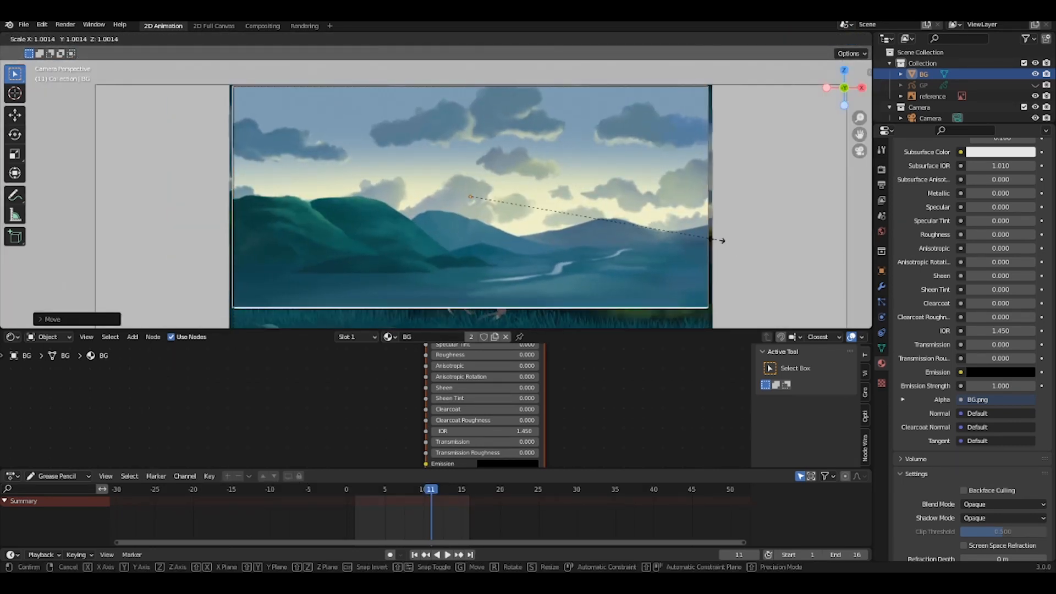
{"action": "left_click", "coordinate": [720, 239]}
{"action": "key", "text": "g"}
{"action": "left_click", "coordinate": [710, 230]}
{"action": "key", "text": "g"}
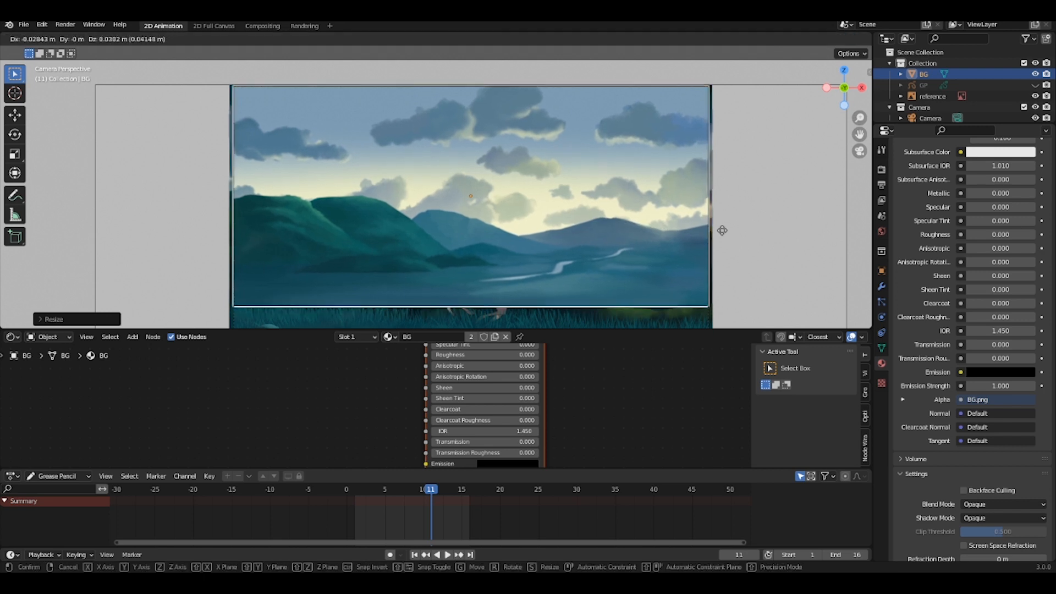
{"action": "left_click", "coordinate": [722, 227]}
Move the BG.png image texture node clear of the Principled BSDF node in the BG material.
{"action": "scroll", "coordinate": [761, 216], "scroll_direction": "down", "scroll_amount": 2}
{"action": "scroll", "coordinate": [761, 217], "scroll_direction": "up", "scroll_amount": 1}
{"action": "left_click", "coordinate": [761, 218]}
{"action": "scroll", "coordinate": [519, 382], "scroll_direction": "down", "scroll_amount": 5}
{"action": "middle_click_drag", "start_coordinate": [512, 368], "coordinate": [514, 462]}
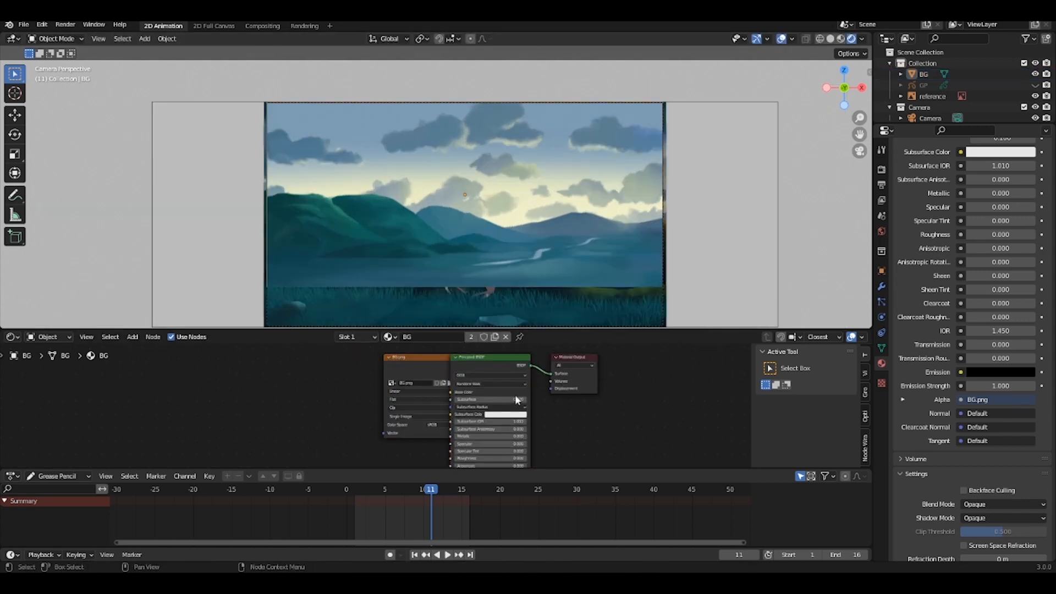
{"action": "left_click_drag", "start_coordinate": [421, 367], "coordinate": [352, 371]}
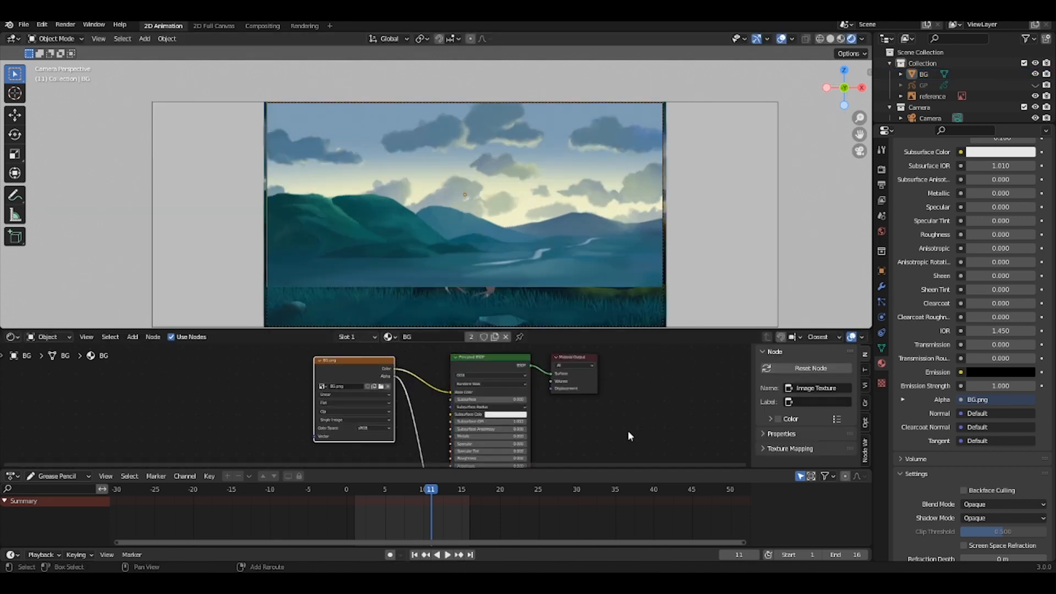
{"action": "middle_click_drag", "start_coordinate": [657, 430], "coordinate": [561, 428]}
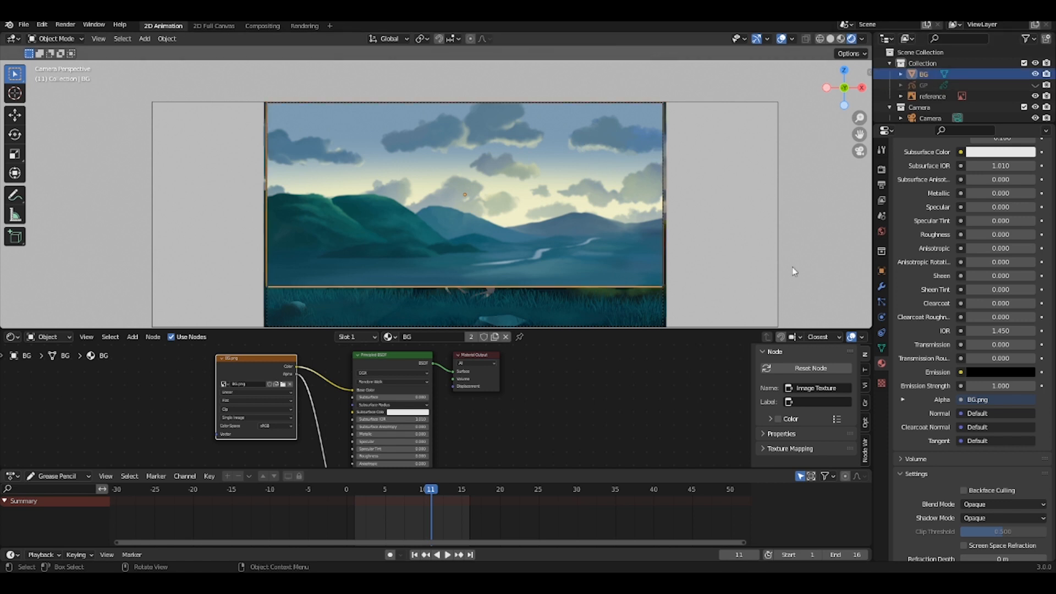
Import M3.png as an image plane and move it over the left-hand hillside of the reference picture.
{"action": "key", "text": "shift+a"}
{"action": "mouse_move", "coordinate": [514, 238]}
{"action": "left_click", "coordinate": [612, 263]}
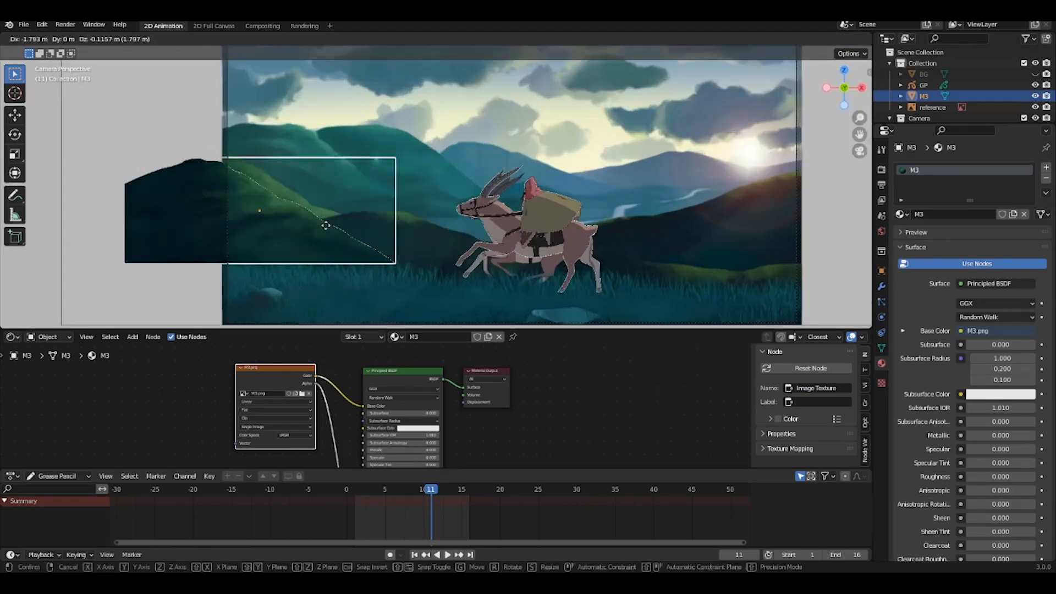
{"action": "left_click", "coordinate": [593, 254]}
{"action": "scroll", "coordinate": [594, 254], "scroll_direction": "down", "scroll_amount": 3}
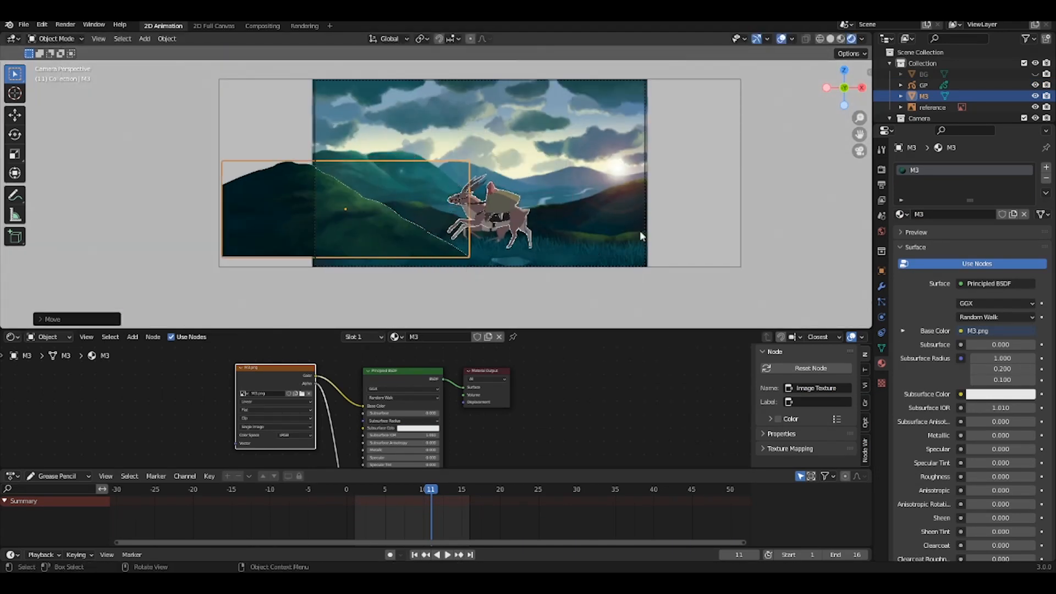
Import M2.png as an image plane.
{"action": "key", "text": "shift+a"}
{"action": "mouse_move", "coordinate": [584, 242]}
{"action": "left_click", "coordinate": [709, 279]}
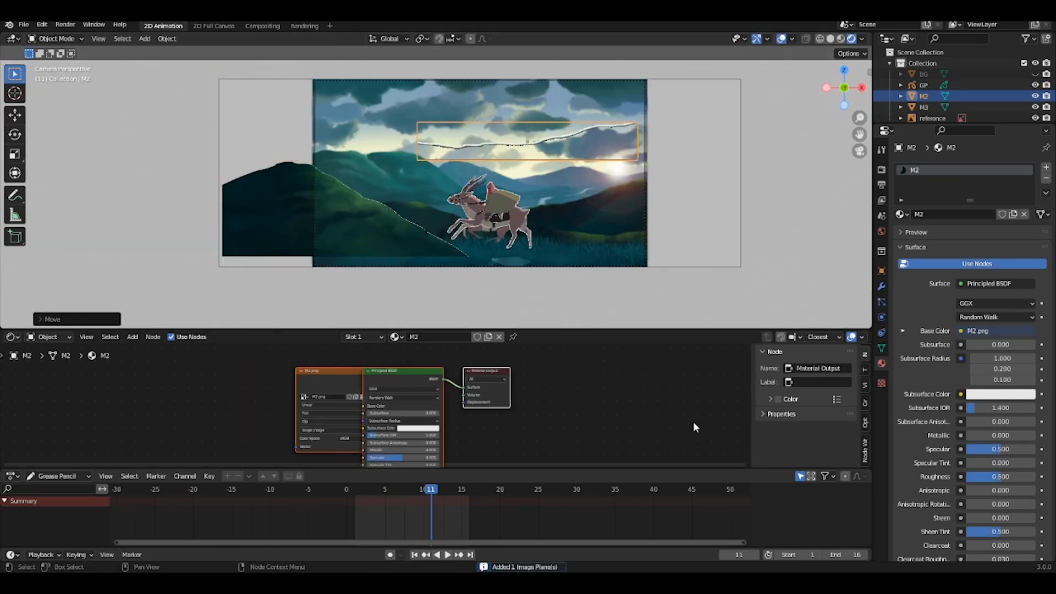
Zero the M2 material's specular, roughness, sheen tint and clearcoat roughness, and set its Blend Mode to Alpha Clip.
{"action": "middle_click_drag", "start_coordinate": [696, 427], "coordinate": [701, 347]}
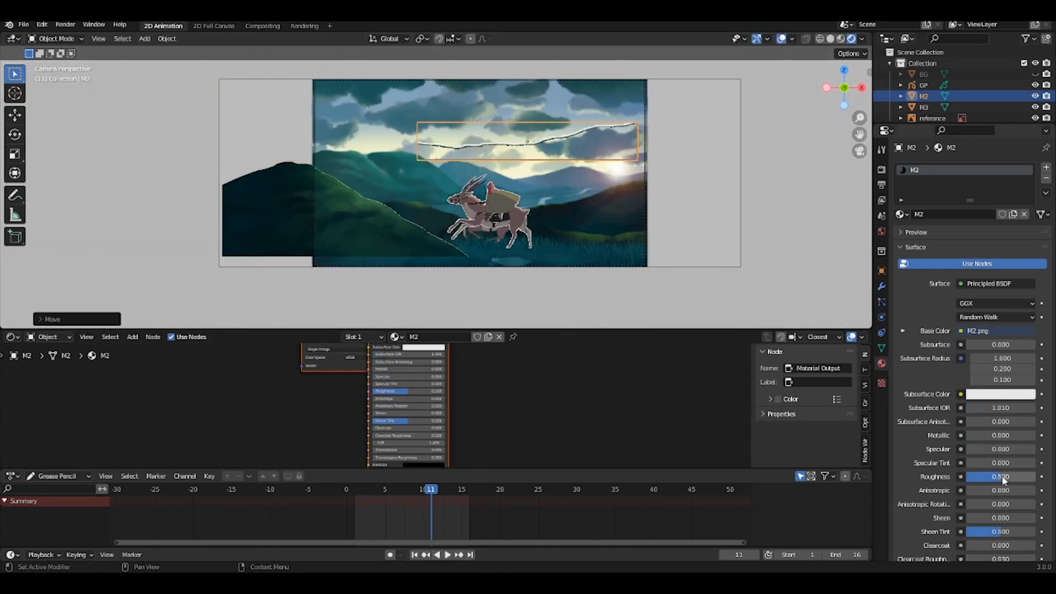
{"action": "left_click_drag", "start_coordinate": [1004, 407], "coordinate": [1004, 559]}
{"action": "type", "text": "0"}
{"action": "scroll", "coordinate": [1011, 461], "scroll_direction": "down", "scroll_amount": 14}
{"action": "left_click", "coordinate": [1003, 438]}
{"action": "left_click", "coordinate": [989, 466]}
Move the M2 plane down behind the rider's area and shift it in depth along the Y axis.
{"action": "middle_click_drag", "start_coordinate": [634, 173], "coordinate": [540, 225], "text": "shift"}
{"action": "key", "text": "g"}
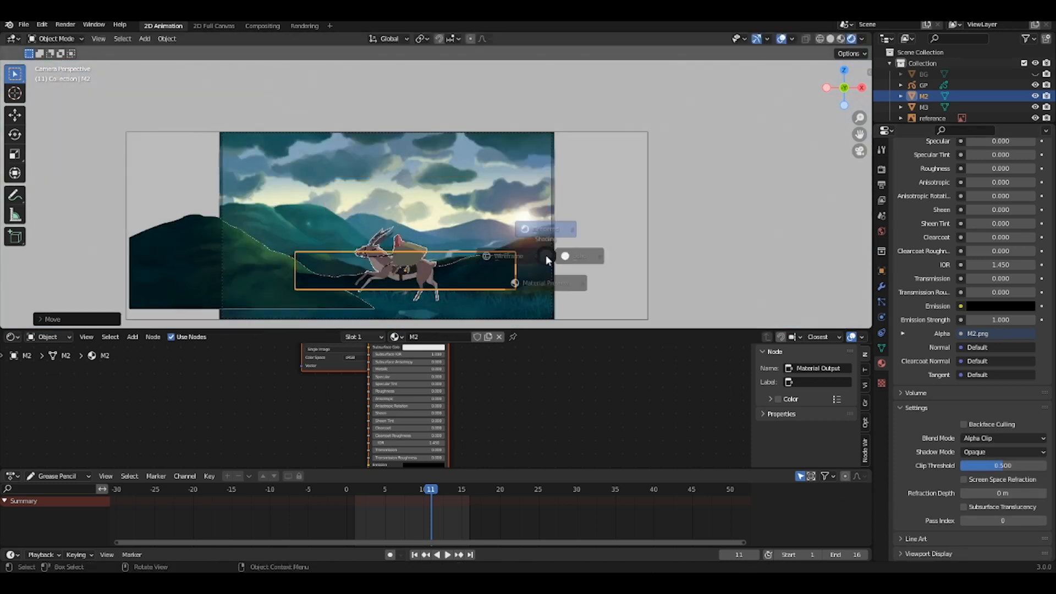
{"action": "left_click", "coordinate": [497, 266]}
{"action": "middle_click_drag", "start_coordinate": [497, 266], "coordinate": [484, 234]}
{"action": "key", "text": "g"}
{"action": "key", "text": "y"}
{"action": "left_click", "coordinate": [495, 220]}
{"action": "key", "text": "KP_0"}
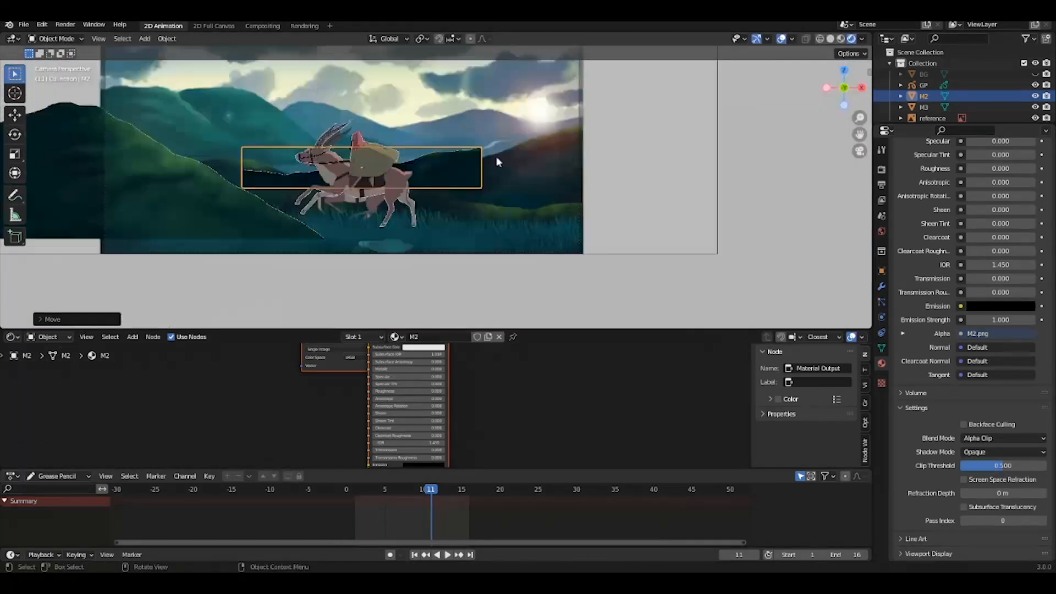
Enlarge the M2 plane and adjust its height along Z to match the dark right-hand hill in the reference.
{"action": "key", "text": "s"}
{"action": "left_click", "coordinate": [604, 143]}
{"action": "scroll", "coordinate": [604, 149], "scroll_direction": "up", "scroll_amount": 3}
{"action": "key", "text": "g"}
{"action": "key", "text": "z"}
{"action": "left_click", "coordinate": [608, 190]}
{"action": "scroll", "coordinate": [654, 203], "scroll_direction": "down", "scroll_amount": 3}
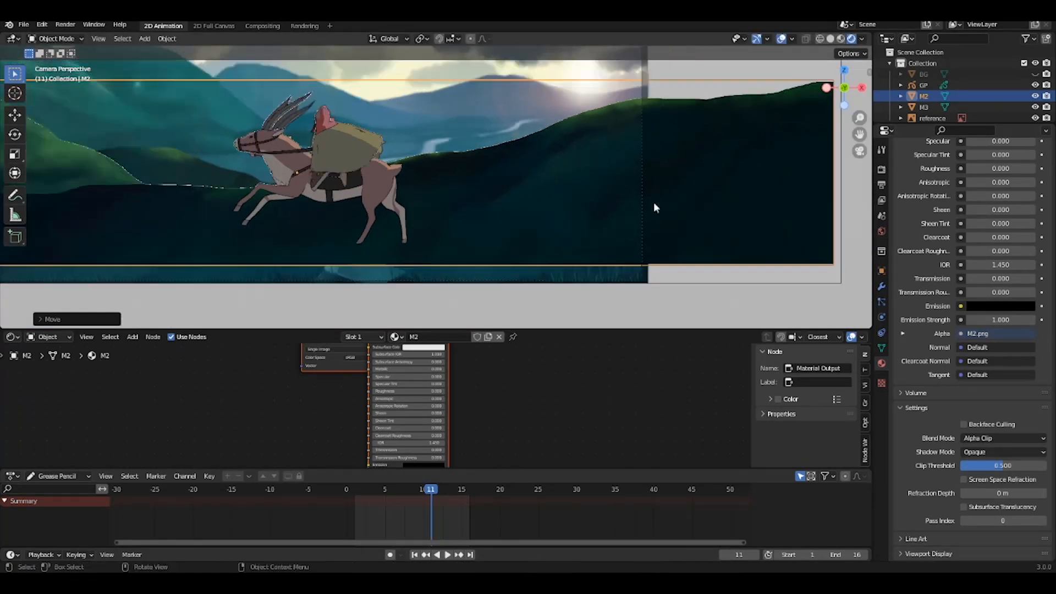
Import M1.png as an image plane.
{"action": "key", "text": "shift+a"}
{"action": "mouse_move", "coordinate": [561, 246]}
{"action": "left_click", "coordinate": [653, 268]}
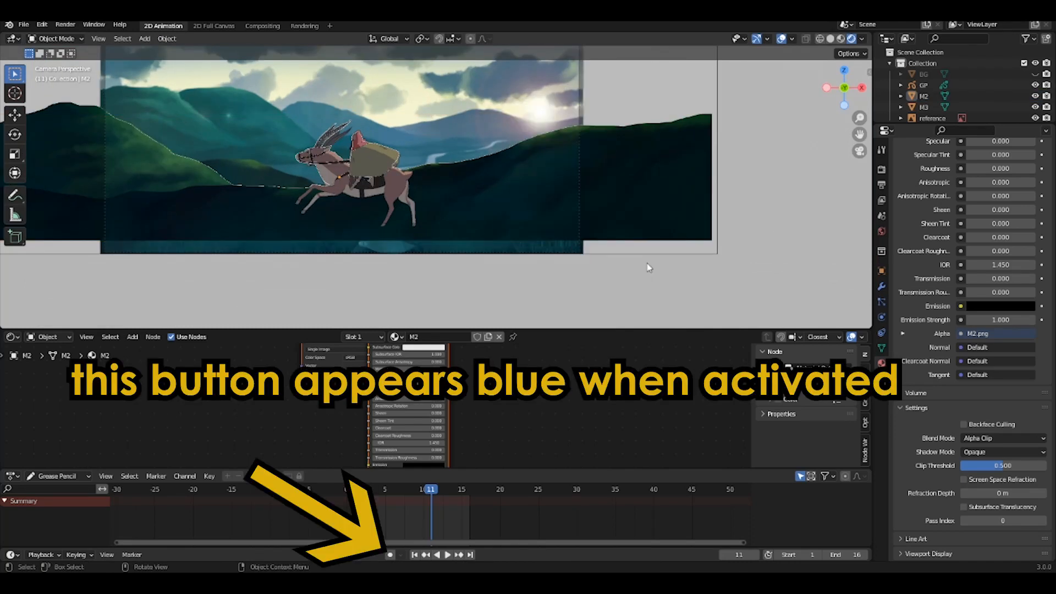
Set the M1 material's Blend Mode to Alpha Clip and zero its specular, roughness, sheen tint and clearcoat roughness.
{"action": "left_click", "coordinate": [1003, 438]}
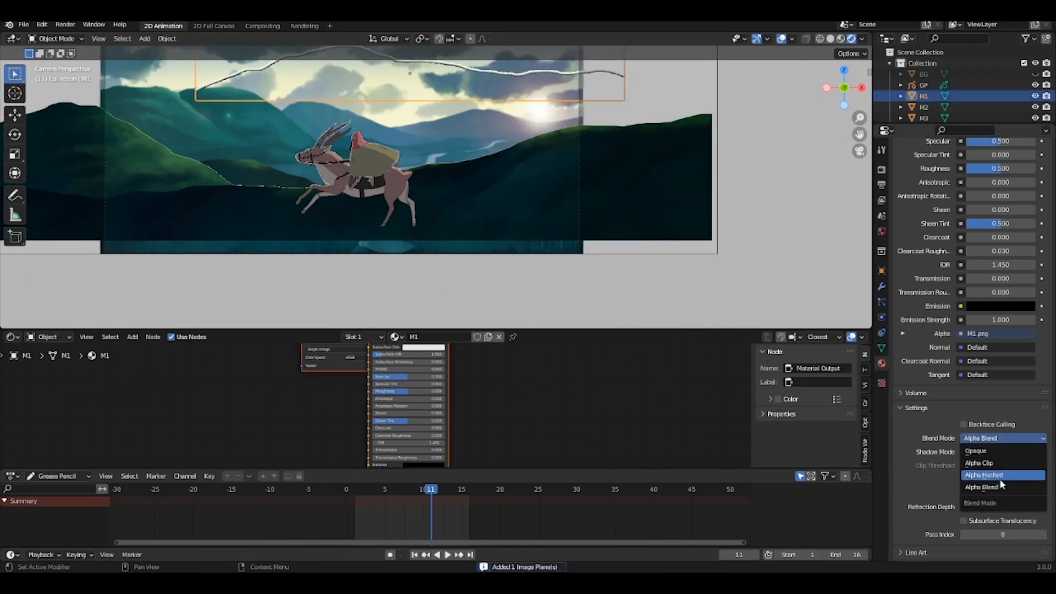
{"action": "left_click", "coordinate": [998, 463]}
{"action": "scroll", "coordinate": [998, 385], "scroll_direction": "up", "scroll_amount": 3}
{"action": "left_click_drag", "start_coordinate": [1007, 256], "coordinate": [940, 256]}
Shift the M1 plane in depth along Y and lower it about 3.28 m along Z in camera view.
{"action": "middle_click_drag", "start_coordinate": [418, 181], "coordinate": [594, 198]}
{"action": "key", "text": "g"}
{"action": "key", "text": "y"}
{"action": "left_click", "coordinate": [583, 165]}
{"action": "key", "text": "g"}
{"action": "left_click", "coordinate": [601, 125]}
{"action": "key", "text": "KP_0"}
{"action": "key", "text": "g"}
{"action": "key", "text": "z"}
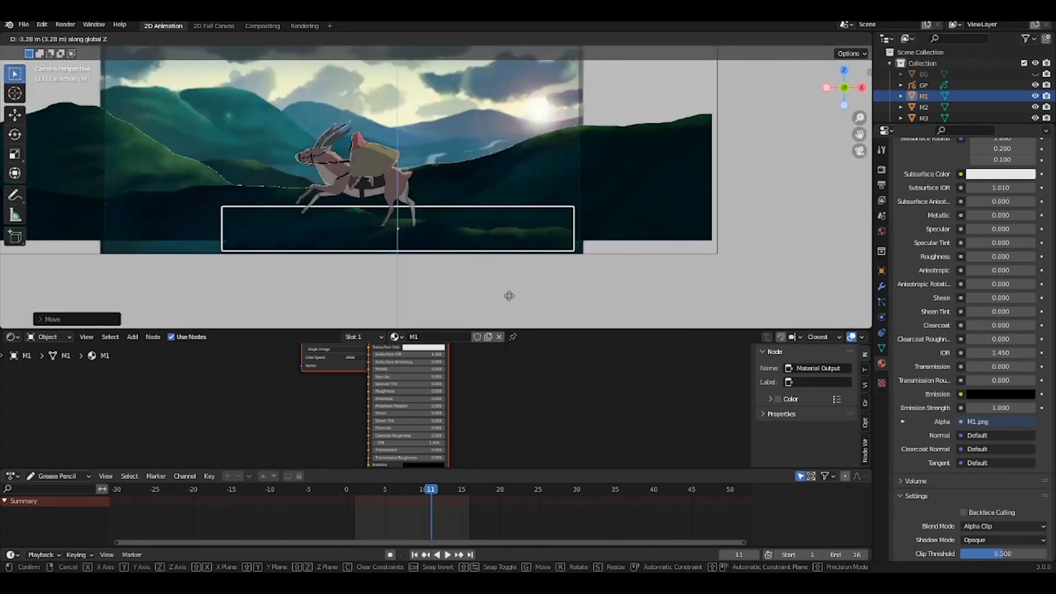
{"action": "left_click", "coordinate": [509, 295]}
Hide the M2 and M3 planes, and scale and shift the M1 plane over the reference's near hills.
{"action": "left_click_drag", "start_coordinate": [1034, 108], "coordinate": [1035, 118]}
{"action": "key", "text": "s"}
{"action": "left_click", "coordinate": [539, 220]}
{"action": "key", "text": "g"}
{"action": "left_click", "coordinate": [577, 222]}
Refine the M1 plane's scale and position until it spans the wide camera guide and meets its lower edge.
{"action": "middle_click_drag", "start_coordinate": [578, 222], "coordinate": [679, 245], "text": "shift"}
{"action": "key", "text": "s"}
{"action": "left_click", "coordinate": [701, 261]}
{"action": "key", "text": "g"}
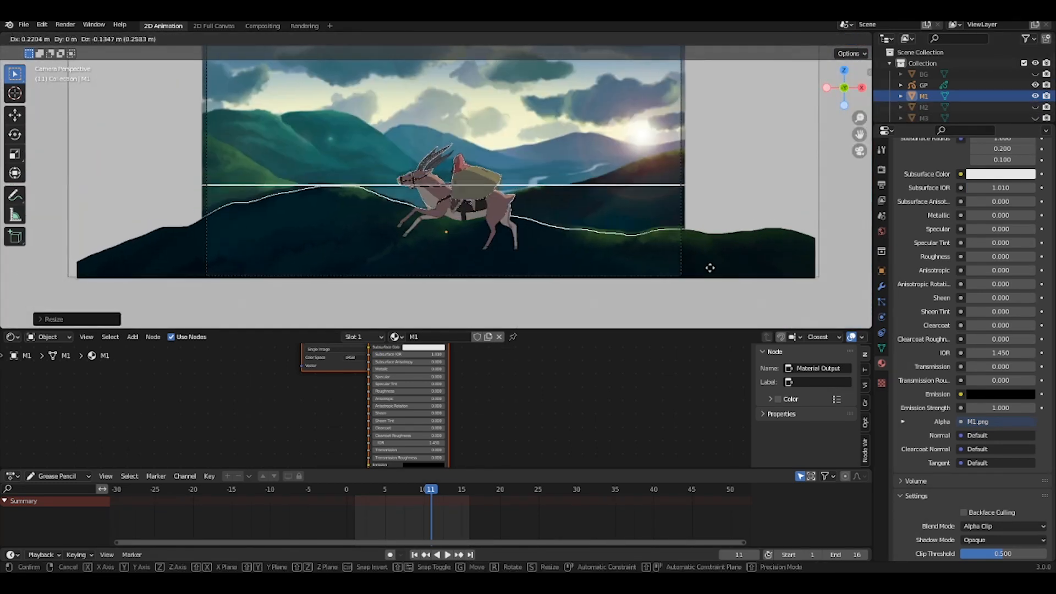
{"action": "left_click", "coordinate": [713, 271]}
{"action": "key", "text": "s"}
{"action": "left_click", "coordinate": [704, 265]}
{"action": "key", "text": "g"}
{"action": "left_click", "coordinate": [699, 262]}
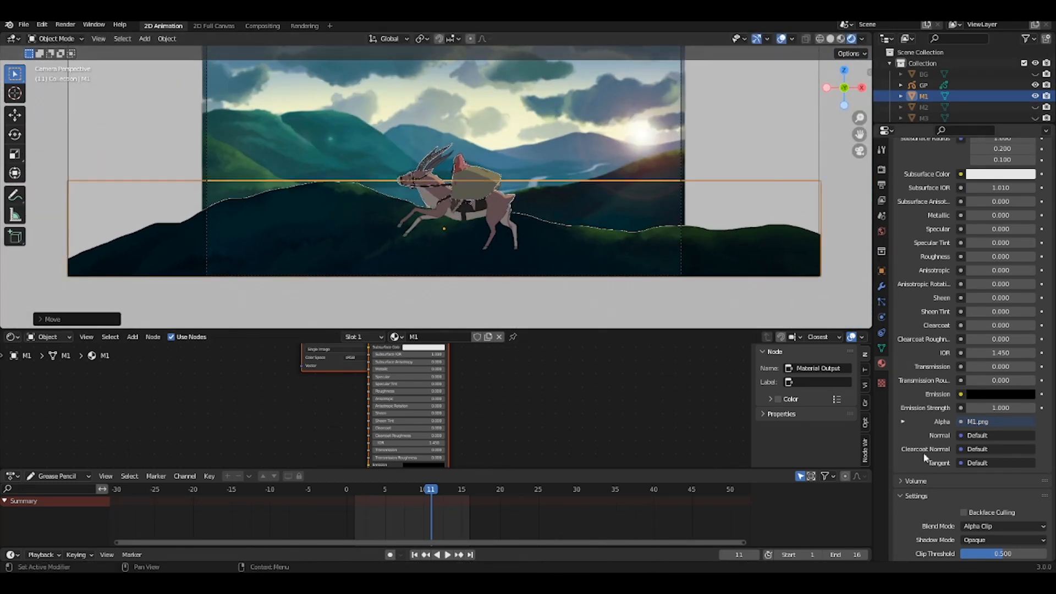
Move the M1.png image texture node clear of the Principled BSDF node and hide the M1 plane.
{"action": "middle_click_drag", "start_coordinate": [473, 377], "coordinate": [520, 452]}
{"action": "left_click_drag", "start_coordinate": [386, 365], "coordinate": [358, 366]}
{"action": "left_click_drag", "start_coordinate": [1035, 107], "coordinate": [1035, 118]}
{"action": "scroll", "coordinate": [601, 233], "scroll_direction": "down", "scroll_amount": 3}
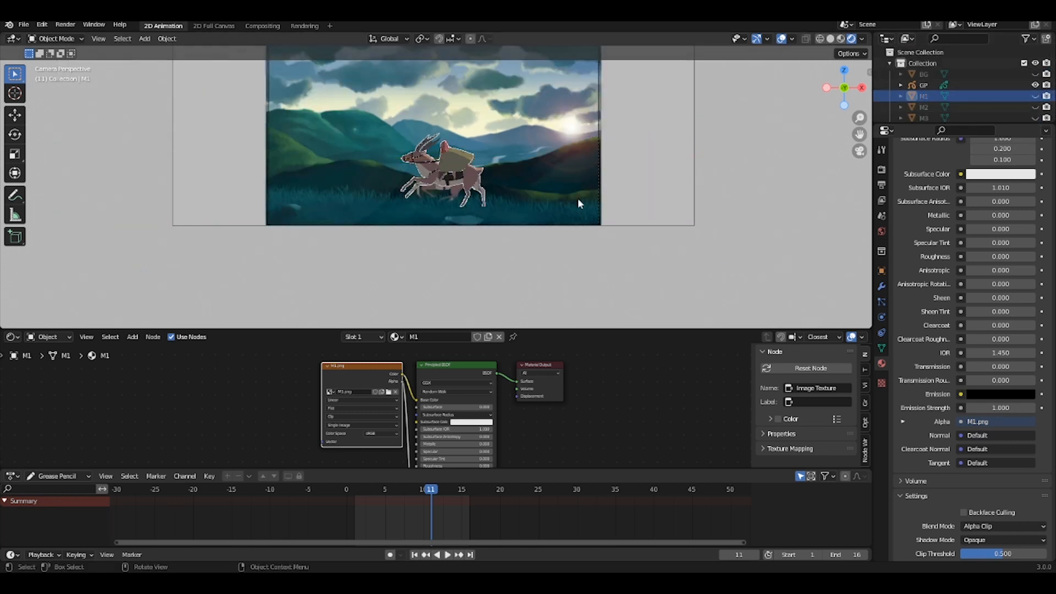
Import C2.png as an image plane, and scale and position it over the reference's clouds.
{"action": "scroll", "coordinate": [580, 202], "scroll_direction": "up", "scroll_amount": 3}
{"action": "key", "text": "shift+a"}
{"action": "mouse_move", "coordinate": [586, 199]}
{"action": "left_click", "coordinate": [654, 221]}
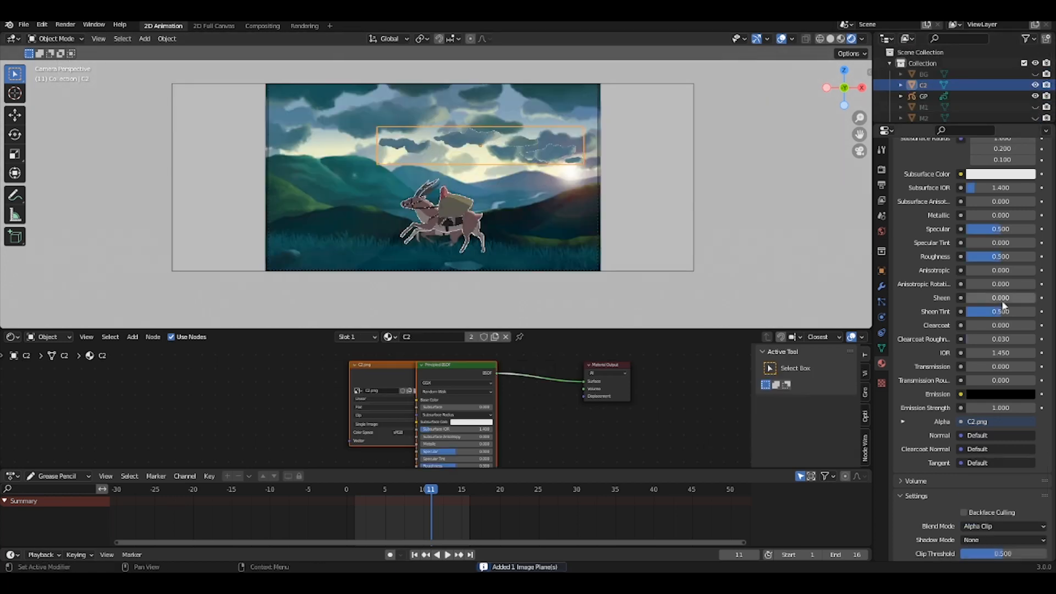
{"action": "key", "text": "s"}
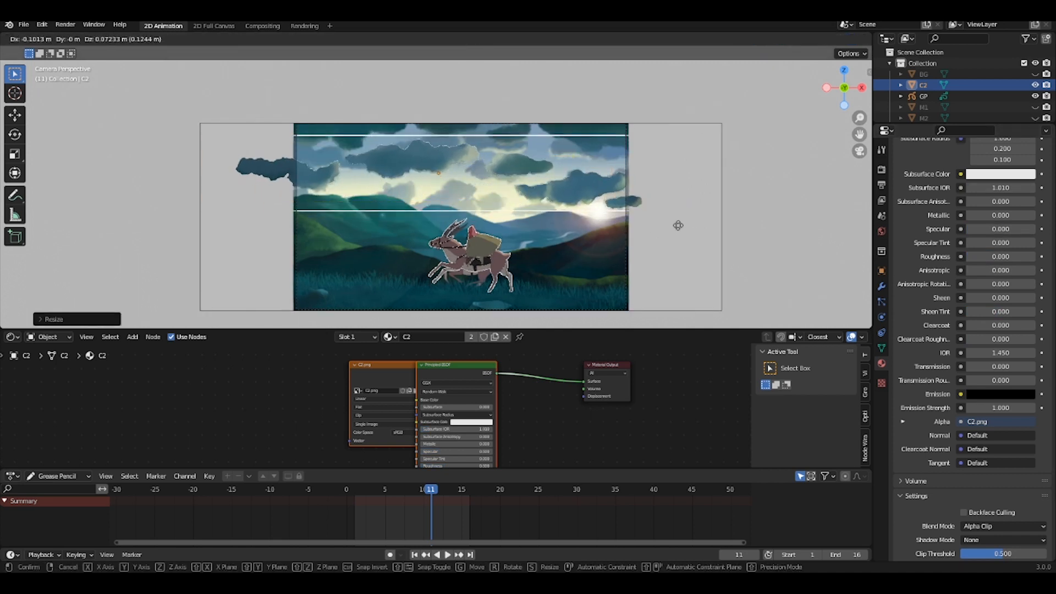
{"action": "left_click", "coordinate": [713, 239]}
{"action": "key", "text": "g"}
{"action": "left_click", "coordinate": [714, 240]}
Adjust the C2 cloud plane's position in depth relative to the rider and the reference image.
{"action": "middle_click_drag", "start_coordinate": [714, 240], "coordinate": [542, 198]}
{"action": "key", "text": "g"}
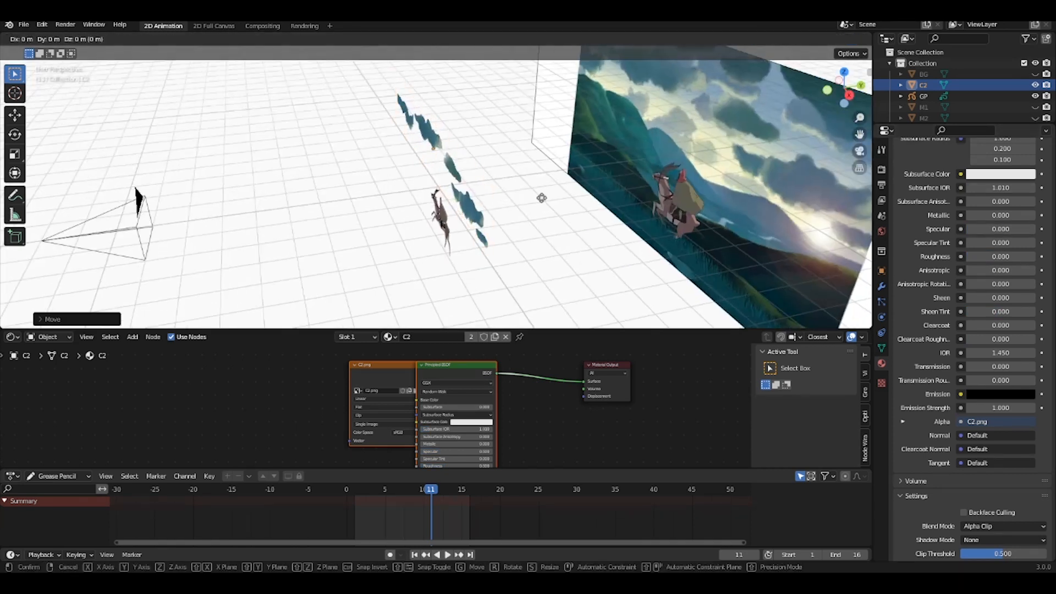
{"action": "left_click", "coordinate": [541, 197]}
{"action": "key", "text": "KP_0"}
Import C1.png as an image plane.
{"action": "key", "text": "shift+a"}
{"action": "mouse_move", "coordinate": [436, 165]}
{"action": "left_click", "coordinate": [541, 188]}
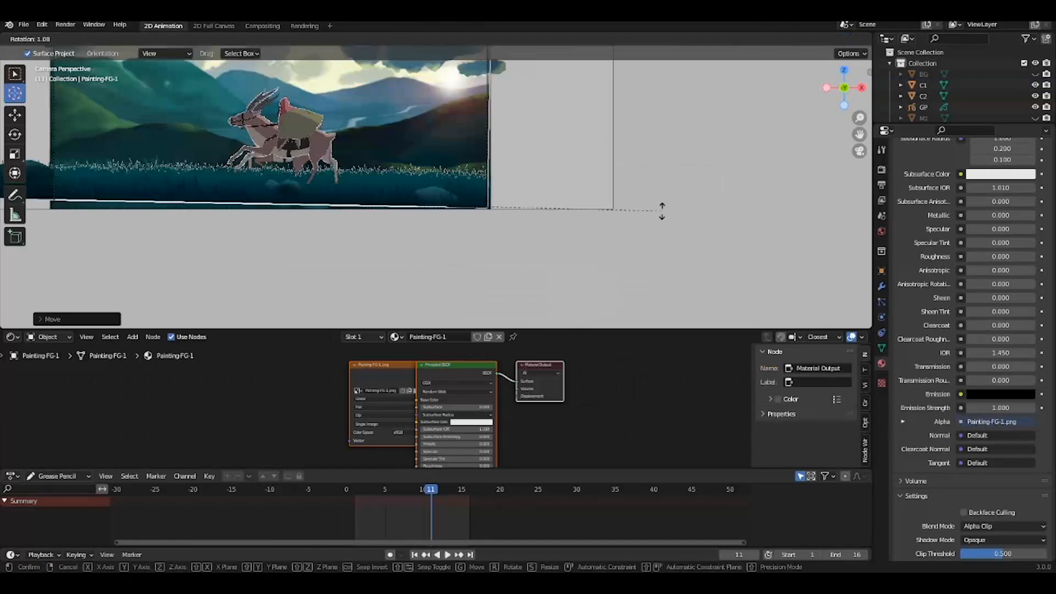
Lower the Painting-FG-1 grass plane along Z to line up with the reference's grass.
{"action": "key", "text": "g"}
{"action": "key", "text": "z"}
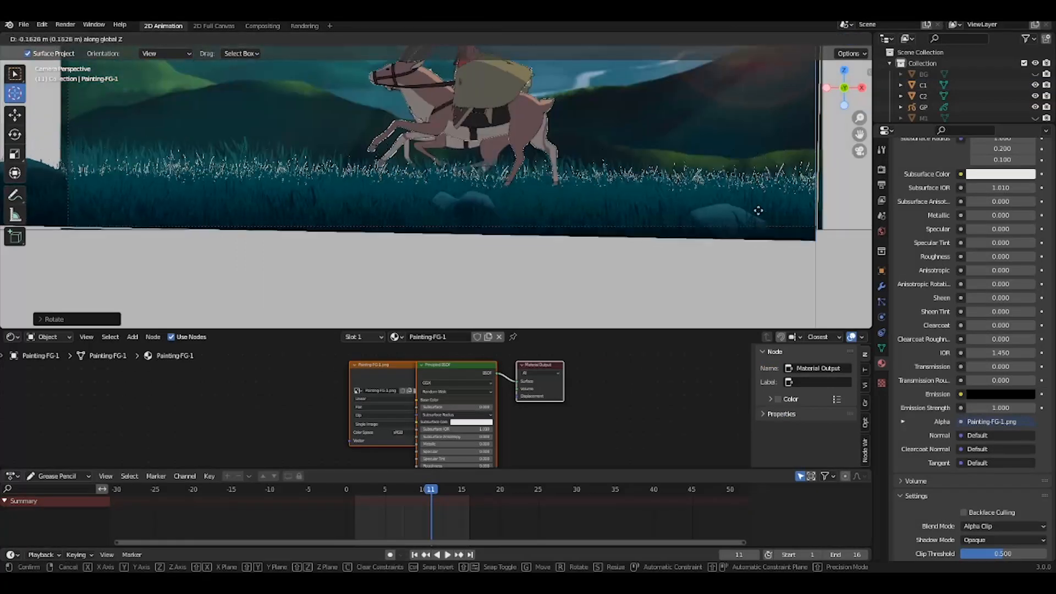
{"action": "left_click", "coordinate": [570, 228]}
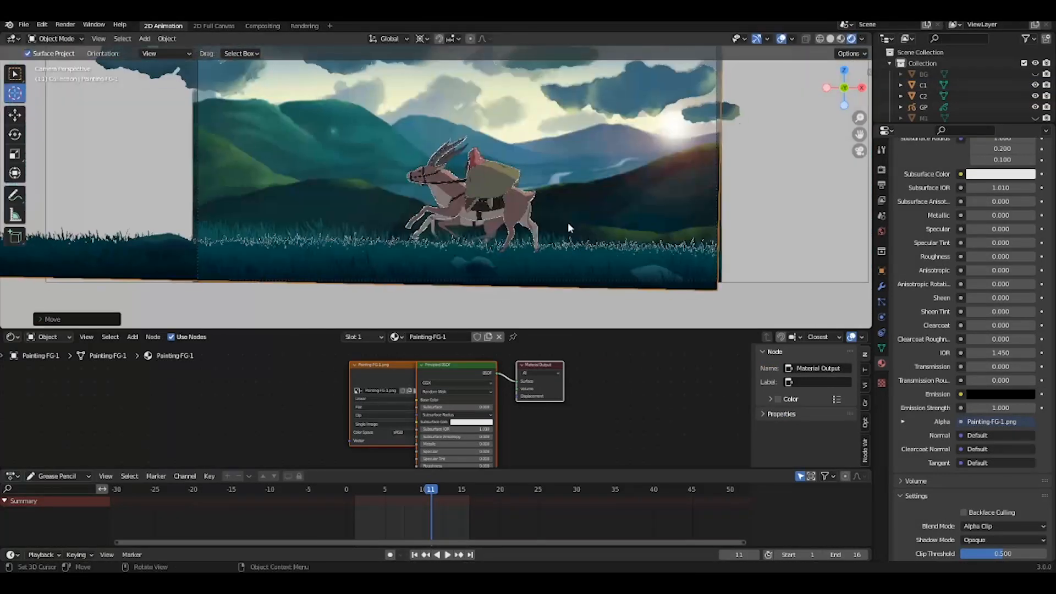
{"action": "middle_click_drag", "start_coordinate": [569, 228], "coordinate": [457, 259]}
{"action": "key", "text": "KP_0"}
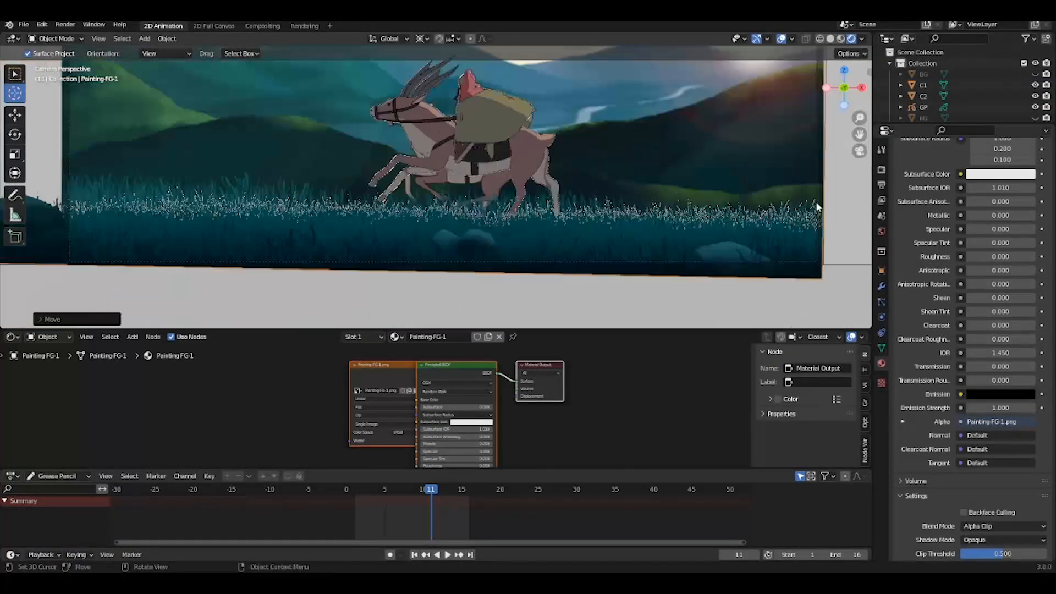
Hide the reference image and unhide the BG, M1, M2 and M3 layer planes.
{"action": "scroll", "coordinate": [1033, 91], "scroll_direction": "down", "scroll_amount": 4}
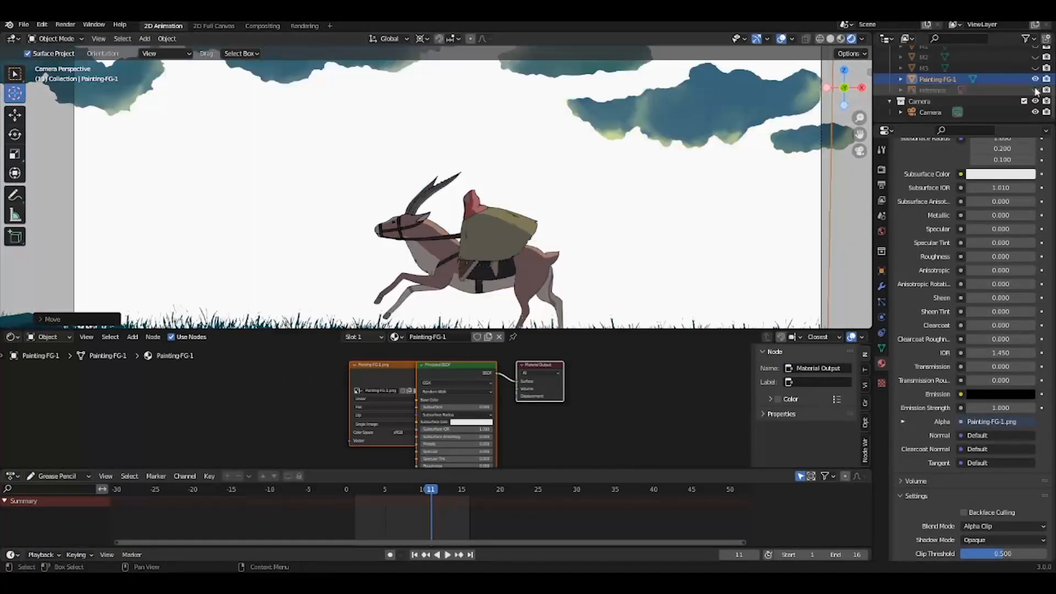
{"action": "scroll", "coordinate": [583, 220], "scroll_direction": "down", "scroll_amount": 4}
{"action": "left_click_drag", "start_coordinate": [1035, 96], "coordinate": [1035, 74]}
{"action": "scroll", "coordinate": [1023, 78], "scroll_direction": "up", "scroll_amount": 4}
{"action": "left_click", "coordinate": [1035, 74]}
{"action": "scroll", "coordinate": [582, 239], "scroll_direction": "up", "scroll_amount": 1}
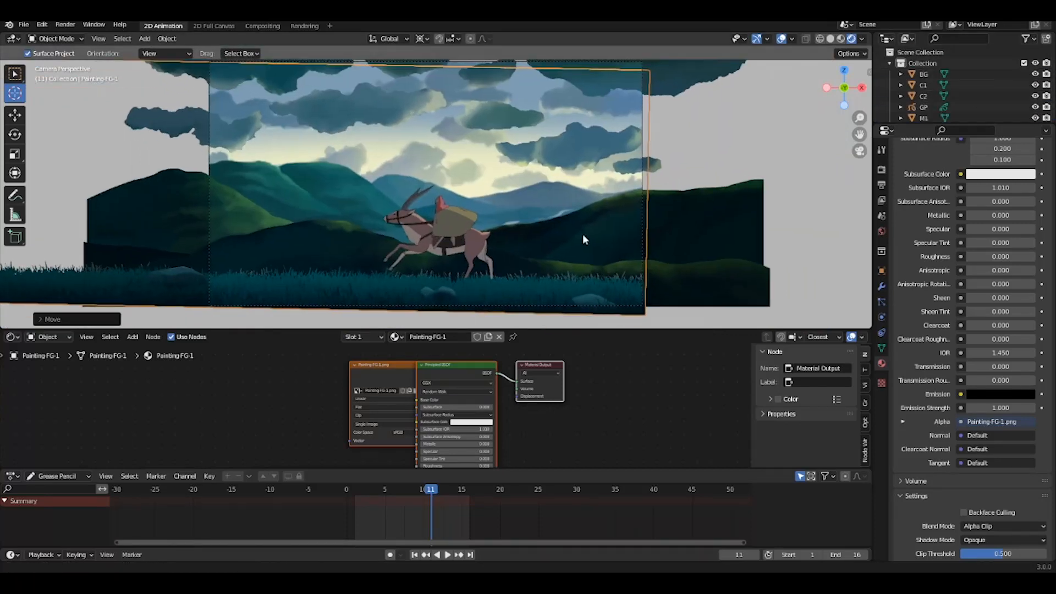
{"action": "left_click", "coordinate": [379, 385]}
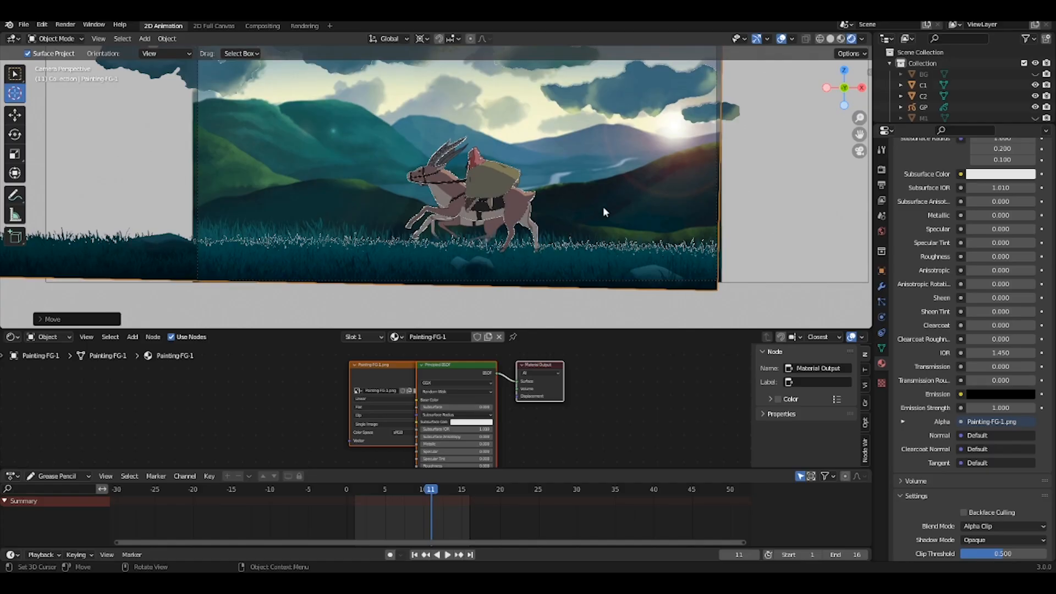
{"action": "middle_click_drag", "start_coordinate": [603, 206], "coordinate": [736, 215]}
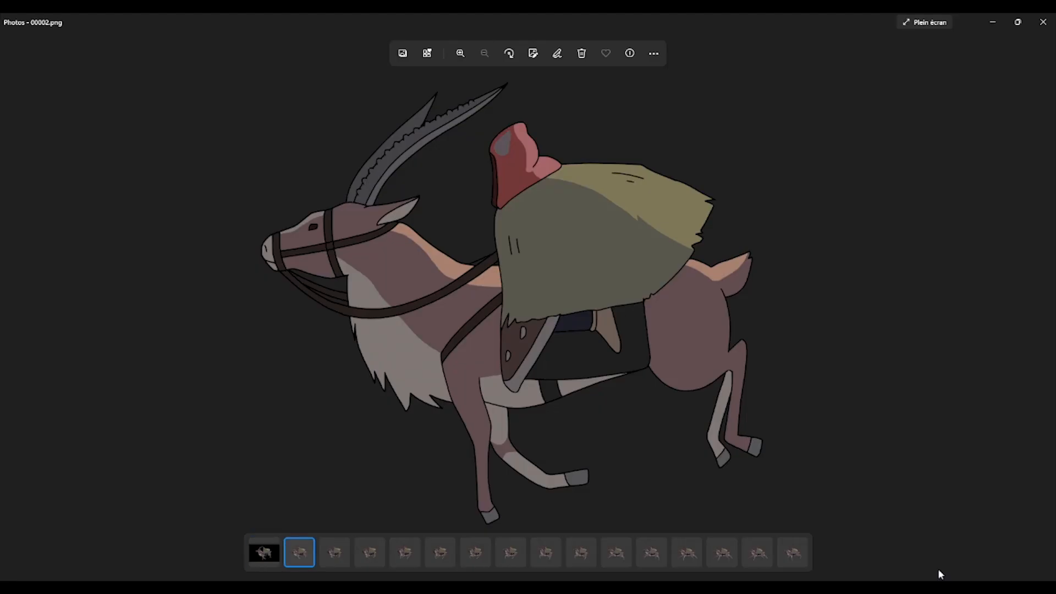
Step through the rendered rider frames in Photos, starting from 00002.png, to check the run cycle.
{"action": "key", "text": "Right"}
{"action": "key", "text": "Right"}
{"action": "key", "text": "Right"}
{"action": "key", "text": "Right"}
{"action": "key", "text": "Right"}
{"action": "key", "text": "Right"}
{"action": "key", "text": "Right"}
{"action": "key", "text": "Right"}
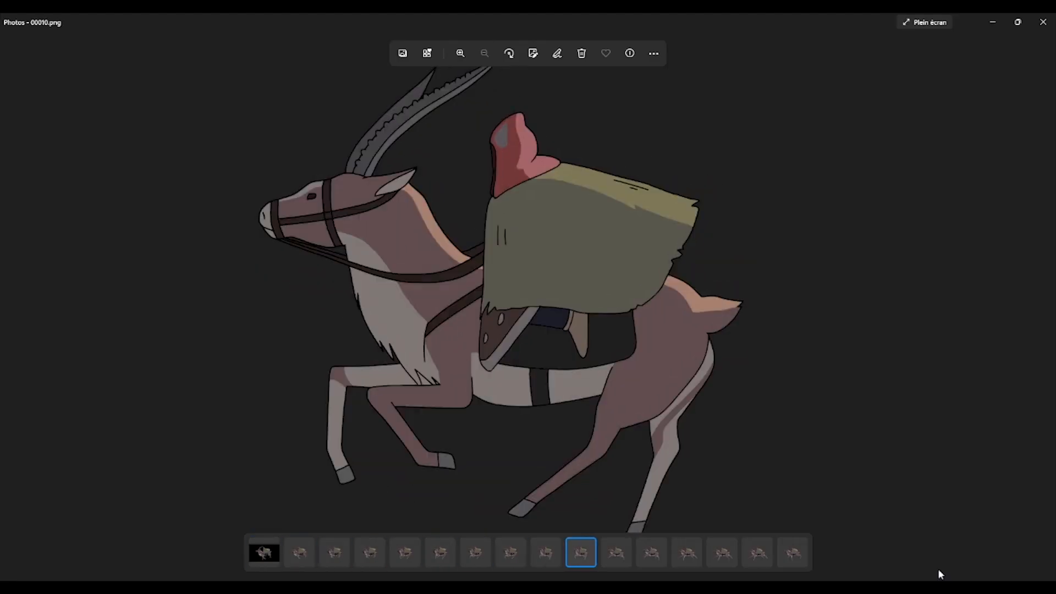
{"action": "key", "text": "Right"}
{"action": "key", "text": "Right"}
{"action": "key", "text": "Right"}
{"action": "key", "text": "Right"}
{"action": "key", "text": "Right"}
{"action": "key", "text": "Right"}
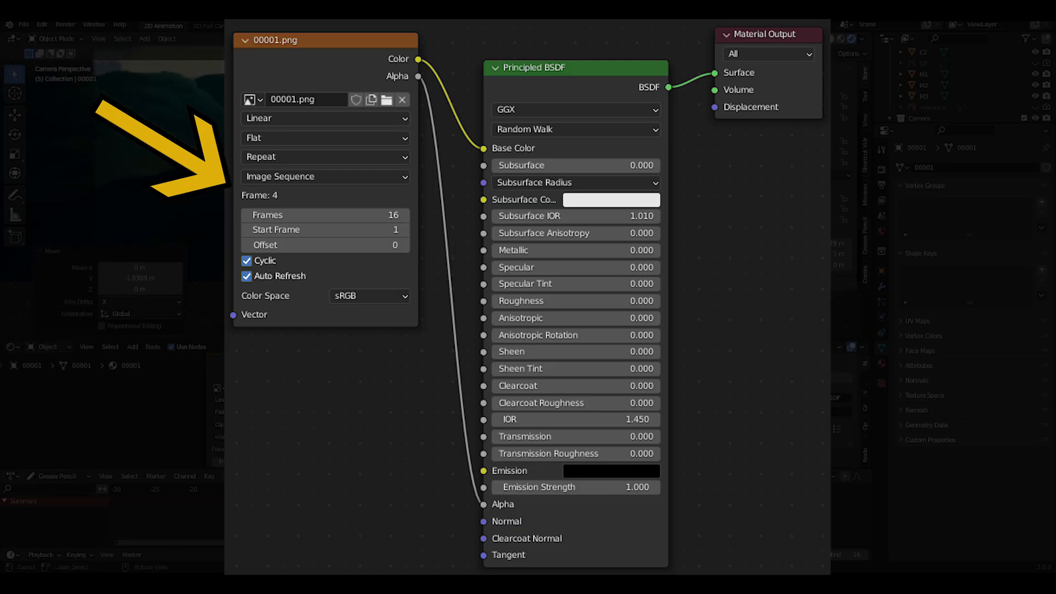
Toggle layer visibility and move the 00001 image sequence plane onto the rider, raising it about 0.52 m along Z.
{"action": "left_click", "coordinate": [1035, 107]}
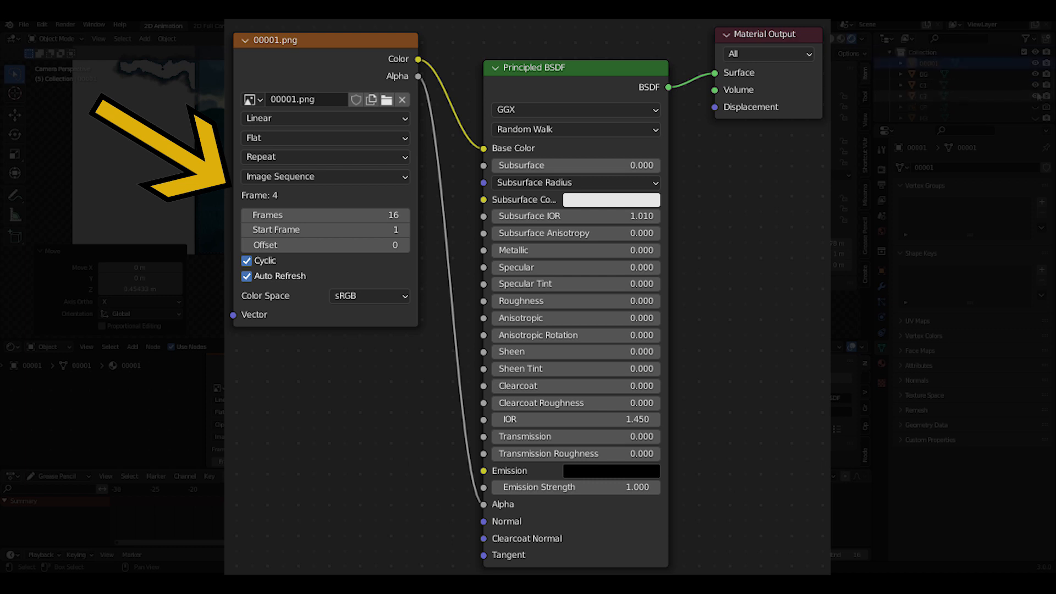
{"action": "key", "text": "g"}
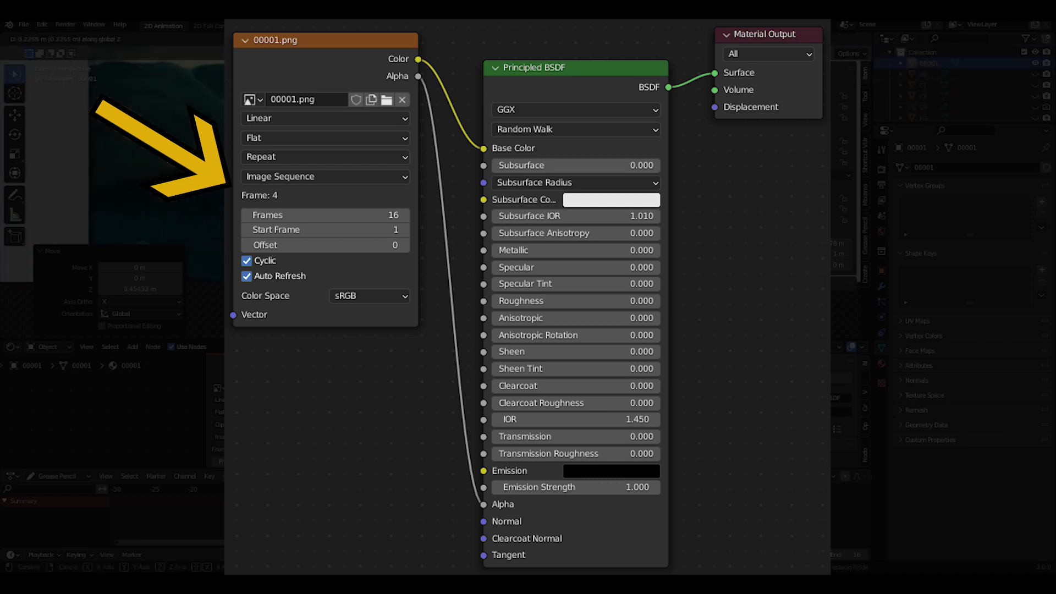
{"action": "left_click", "coordinate": [626, 159]}
{"action": "key", "text": "g"}
{"action": "key", "text": "z"}
{"action": "left_click", "coordinate": [620, 130]}
Scale and reposition the 00001 sequence plane to fit the rider in the reference.
{"action": "scroll", "coordinate": [467, 140], "scroll_direction": "up", "scroll_amount": 5}
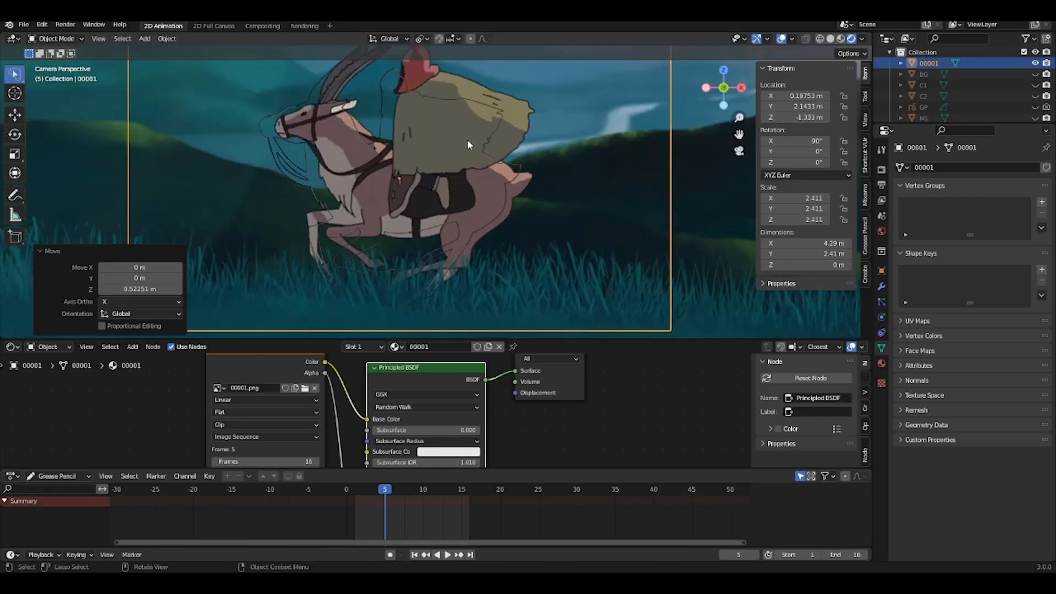
{"action": "scroll", "coordinate": [472, 150], "scroll_direction": "down", "scroll_amount": 1}
{"action": "key", "text": "s"}
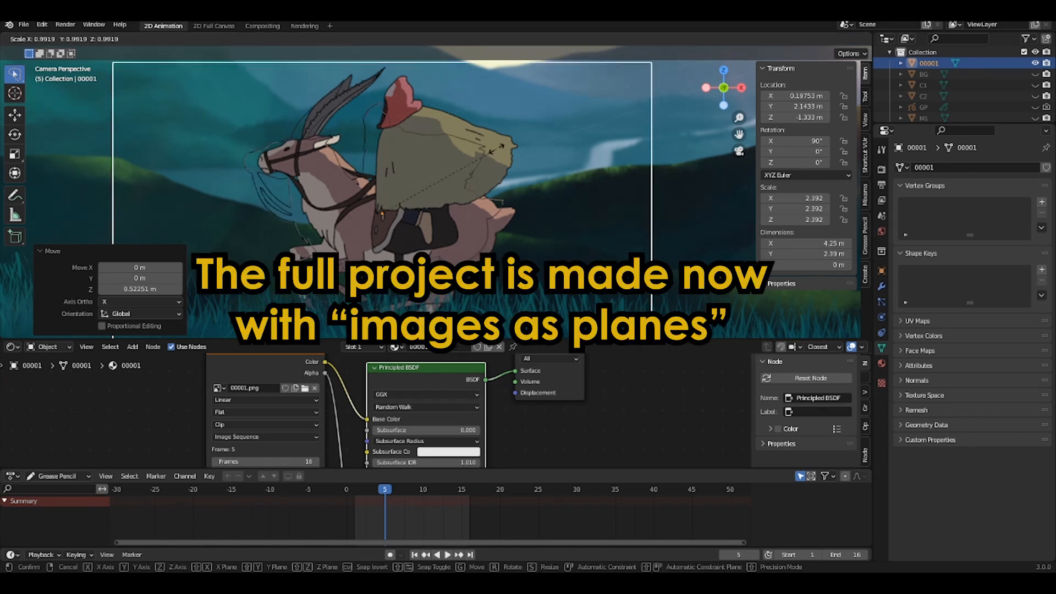
{"action": "left_click", "coordinate": [497, 148]}
{"action": "key", "text": "g"}
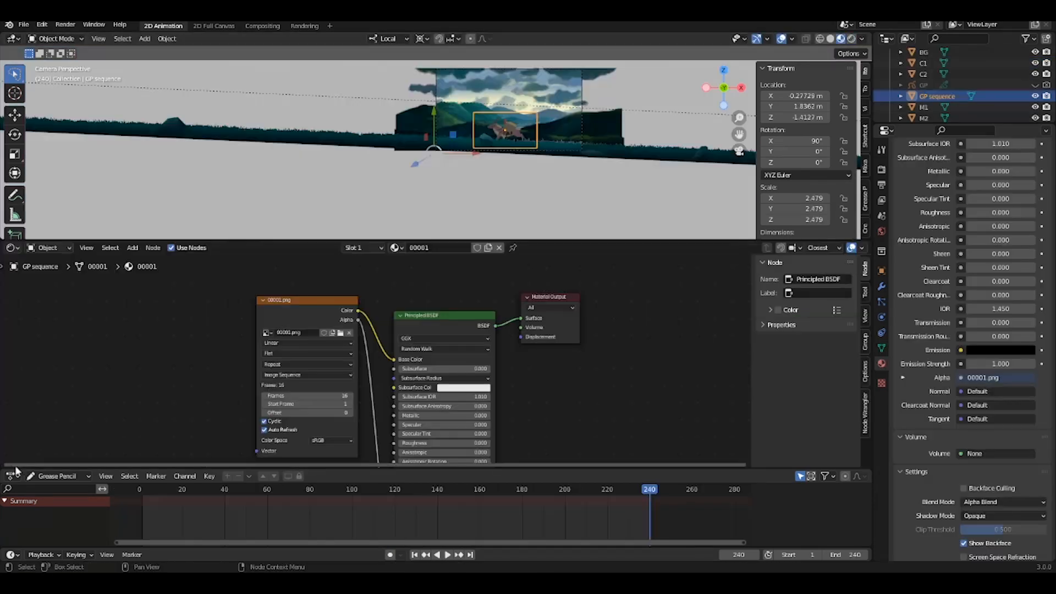
Change the shader node area to the Action Editor and select the Painting-FG-1 grass plane.
{"action": "left_click", "coordinate": [13, 248]}
{"action": "left_click", "coordinate": [152, 279]}
{"action": "scroll", "coordinate": [558, 167], "scroll_direction": "up", "scroll_amount": 3}
{"action": "middle_click_drag", "start_coordinate": [540, 158], "coordinate": [290, 203], "text": "shift"}
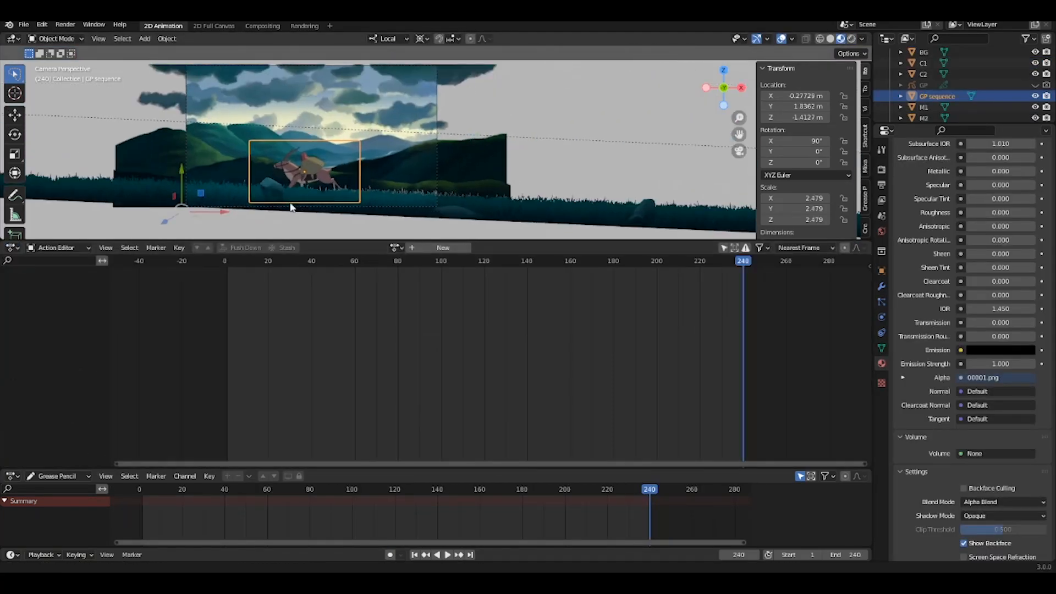
{"action": "left_click", "coordinate": [216, 185]}
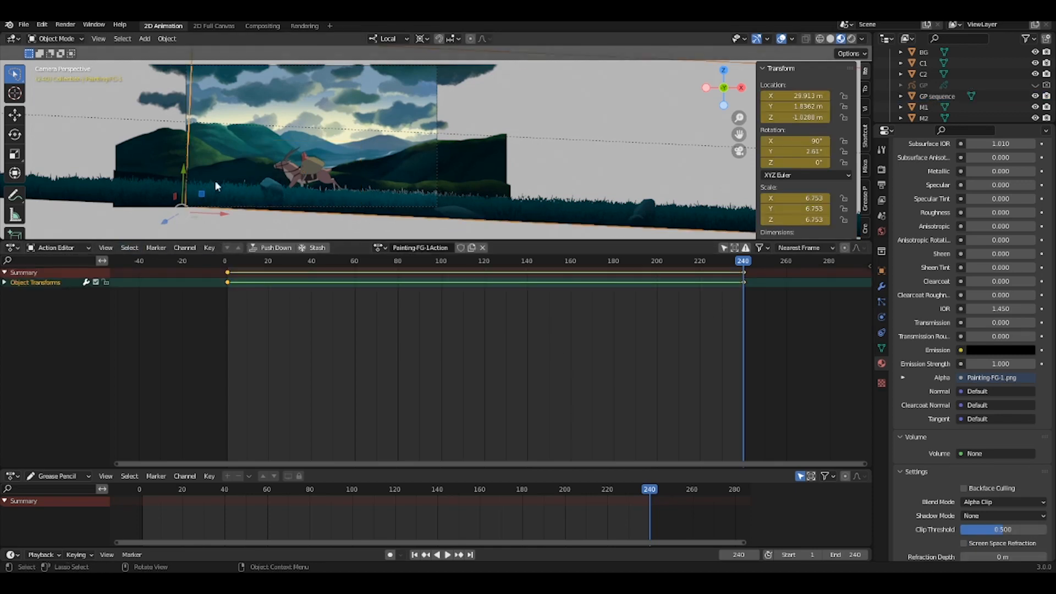
At frame 240, move the Painting-FG-1 plane about 69.57 m along its local X axis.
{"action": "left_click_drag", "start_coordinate": [225, 219], "coordinate": [75, 80]}
{"action": "left_click_drag", "start_coordinate": [508, 120], "coordinate": [276, 153]}
{"action": "scroll", "coordinate": [276, 152], "scroll_direction": "up", "scroll_amount": 4}
{"action": "middle_click_drag", "start_coordinate": [261, 212], "coordinate": [362, 130], "text": "shift"}
Nudge the Painting-FG-1 plane about 0.086 m further along its local X to align with the camera frame's edge.
{"action": "scroll", "coordinate": [231, 165], "scroll_direction": "up", "scroll_amount": 4}
{"action": "middle_click_drag", "start_coordinate": [220, 163], "coordinate": [363, 185], "text": "shift"}
{"action": "left_click_drag", "start_coordinate": [365, 209], "coordinate": [380, 212]}
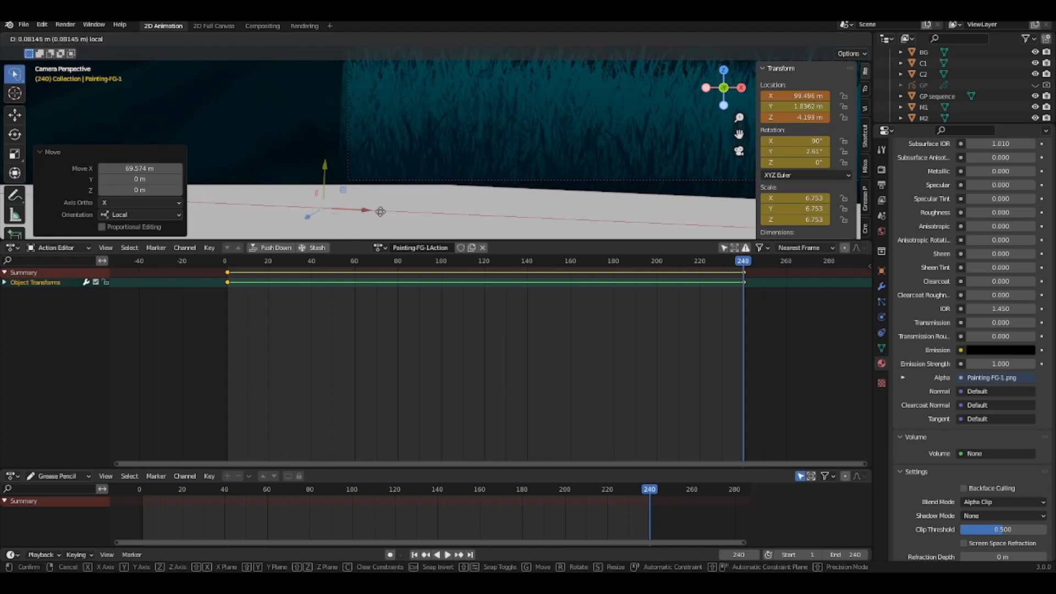
{"action": "scroll", "coordinate": [317, 126], "scroll_direction": "up", "scroll_amount": 4}
{"action": "middle_click_drag", "start_coordinate": [316, 125], "coordinate": [345, 73], "text": "shift"}
{"action": "scroll", "coordinate": [344, 72], "scroll_direction": "down", "scroll_amount": 4}
{"action": "scroll", "coordinate": [677, 327], "scroll_direction": "down", "scroll_amount": 3}
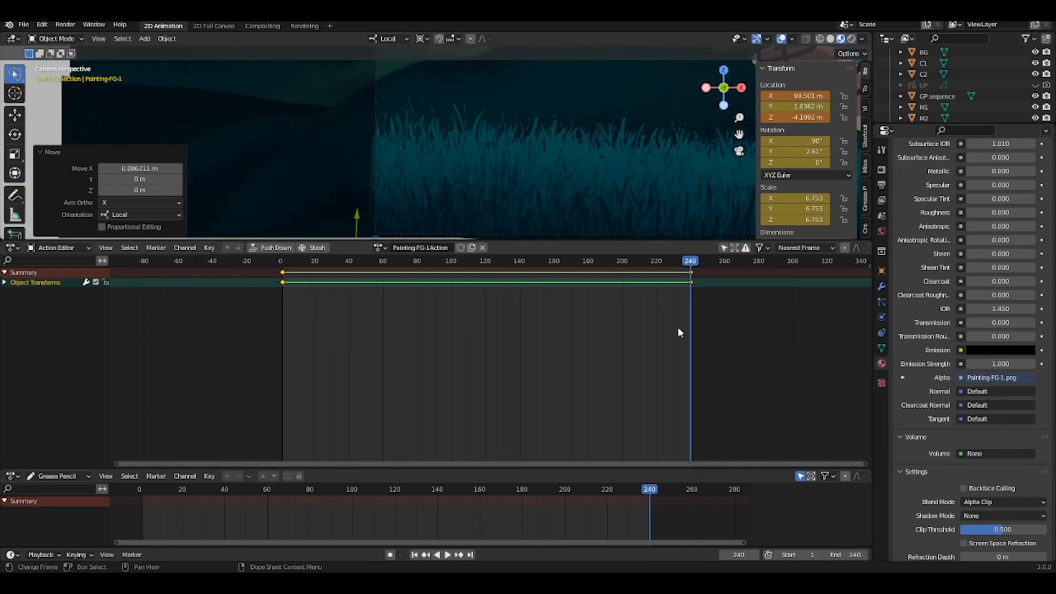
Insert a Location, Rotation & Scale keyframe for the Painting-FG-1 plane at frame 240 and return to the start of the timeline.
{"action": "key", "text": "i"}
{"action": "left_click", "coordinate": [612, 137]}
{"action": "scroll", "coordinate": [611, 138], "scroll_direction": "down", "scroll_amount": 5}
{"action": "left_click", "coordinate": [144, 490]}
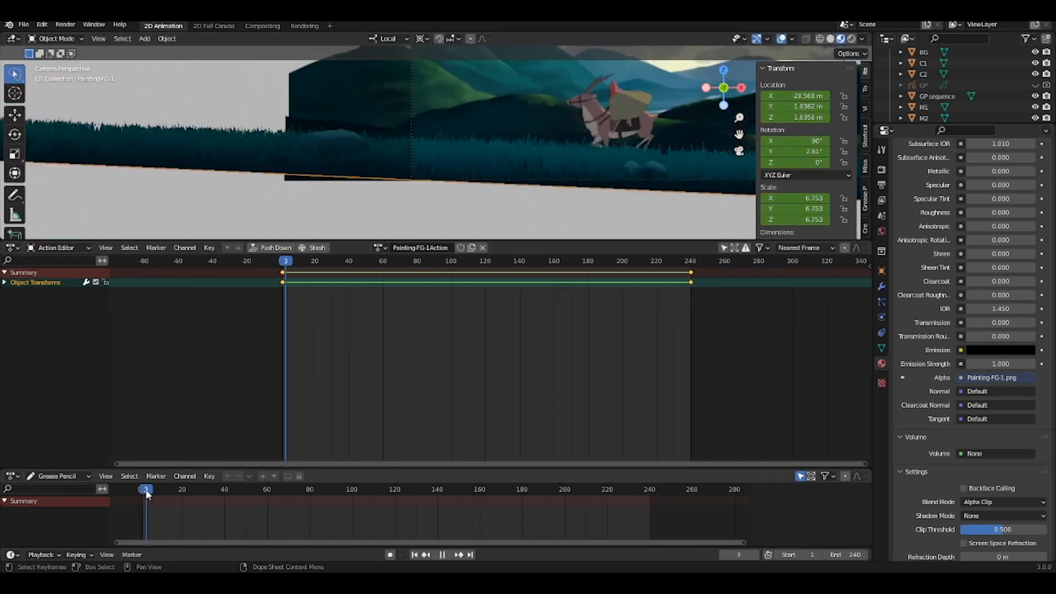
{"action": "scroll", "coordinate": [482, 215], "scroll_direction": "down", "scroll_amount": 6}
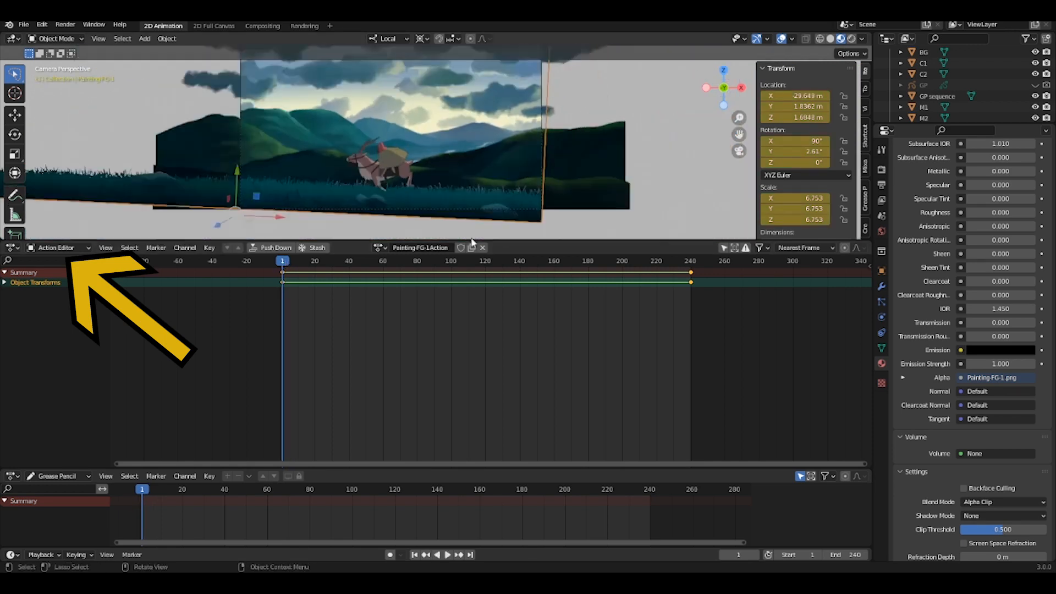
Play back the scrolling grass and scrub the timeline to frame 133 to examine the movement through the camera.
{"action": "left_click", "coordinate": [447, 555]}
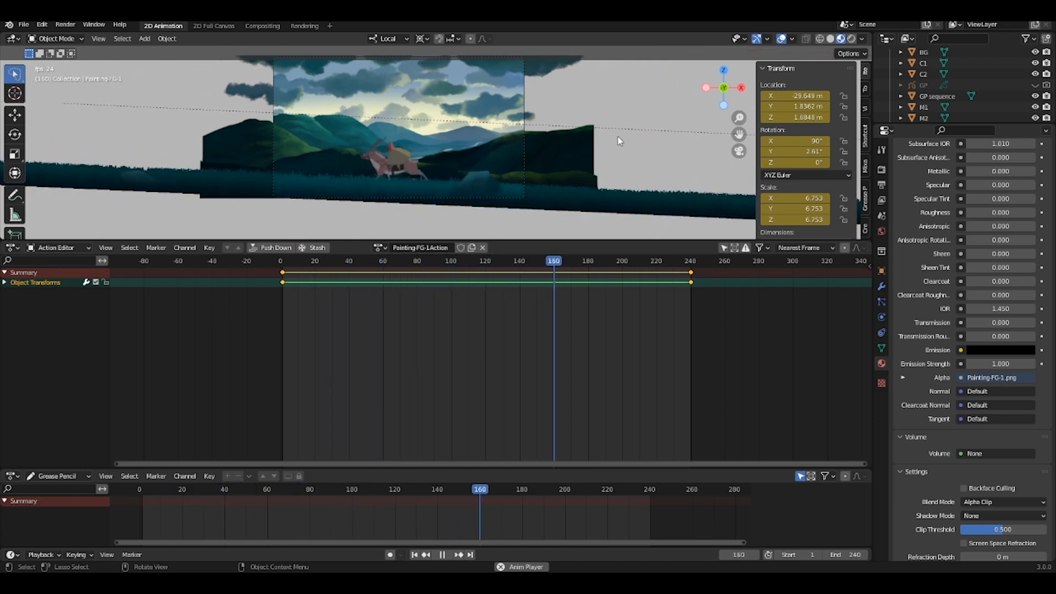
{"action": "left_click", "coordinate": [445, 557]}
{"action": "middle_click_drag", "start_coordinate": [560, 157], "coordinate": [357, 123]}
{"action": "key", "text": "KP_0"}
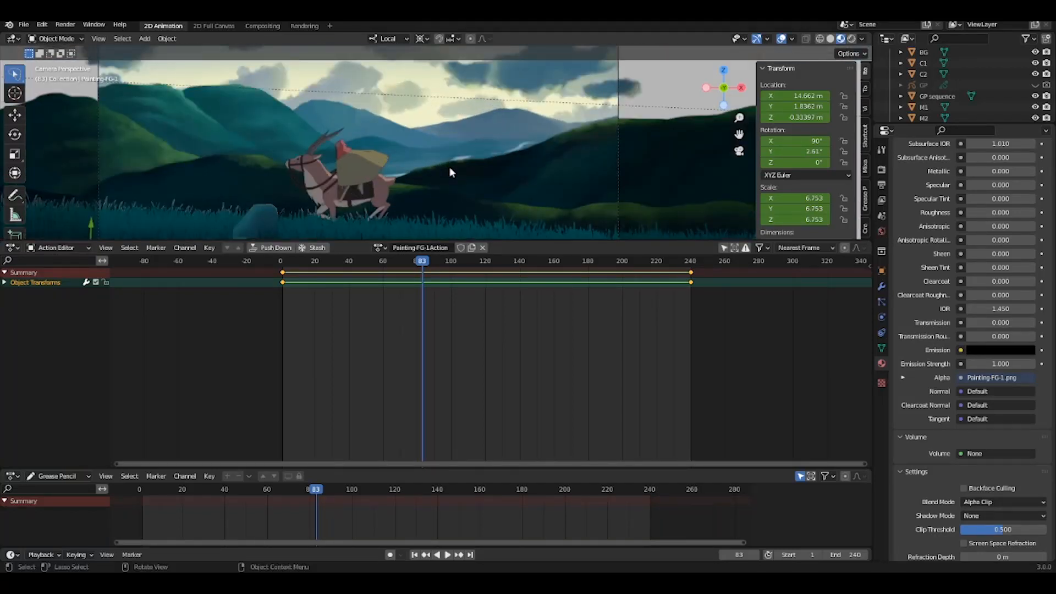
{"action": "scroll", "coordinate": [455, 165], "scroll_direction": "down", "scroll_amount": 4}
{"action": "left_click_drag", "start_coordinate": [424, 263], "coordinate": [507, 268]}
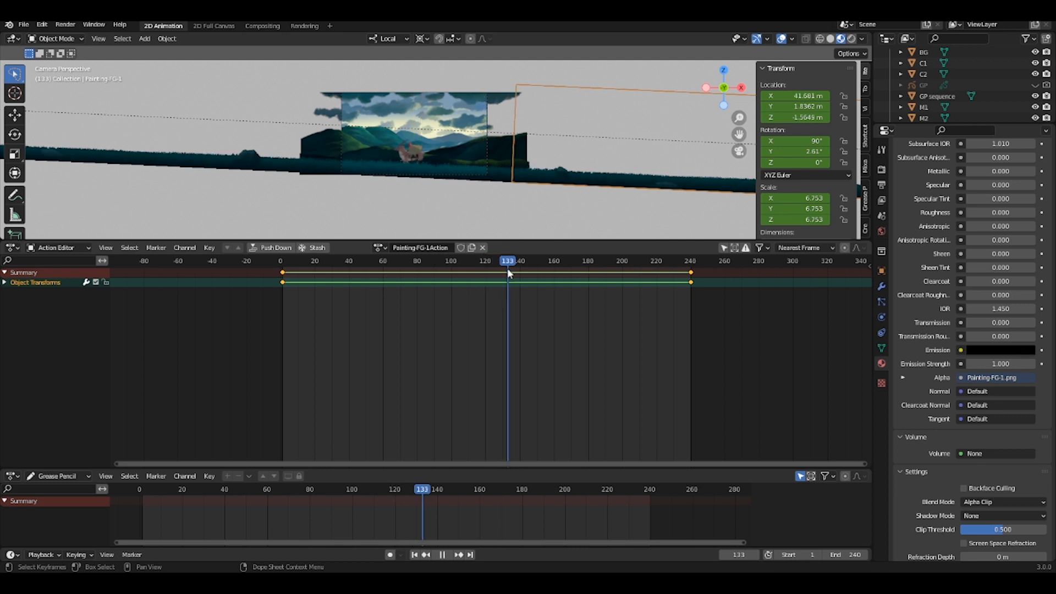
{"action": "left_click", "coordinate": [454, 214]}
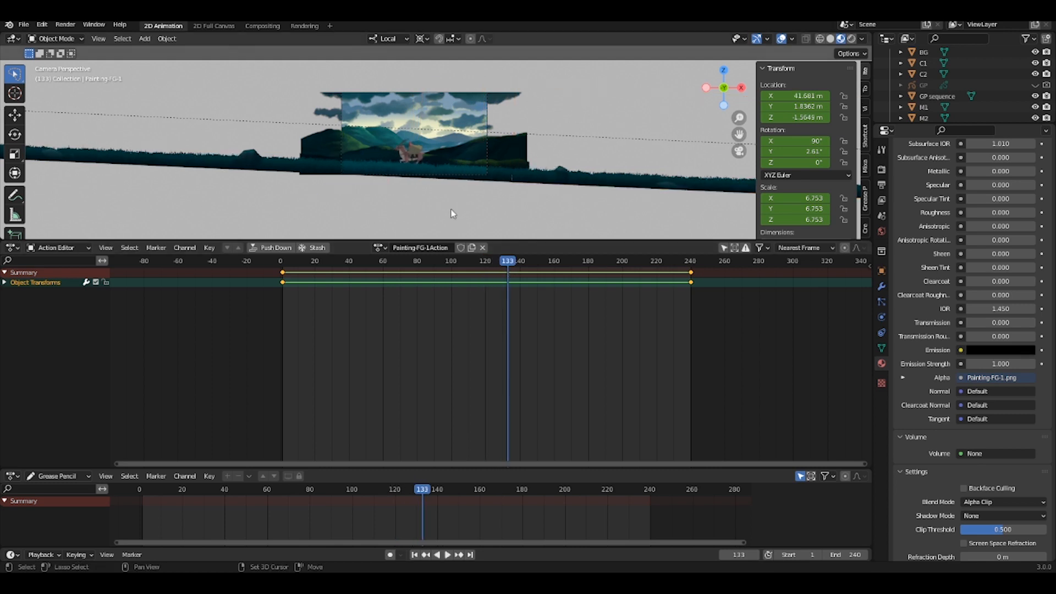
Enlarge the viewport, add Painting-FG-rocks as an image plane and move it about 0.58 m along its local Z, in front of the grass.
{"action": "left_click_drag", "start_coordinate": [408, 238], "coordinate": [407, 374]}
{"action": "key", "text": "shift+a"}
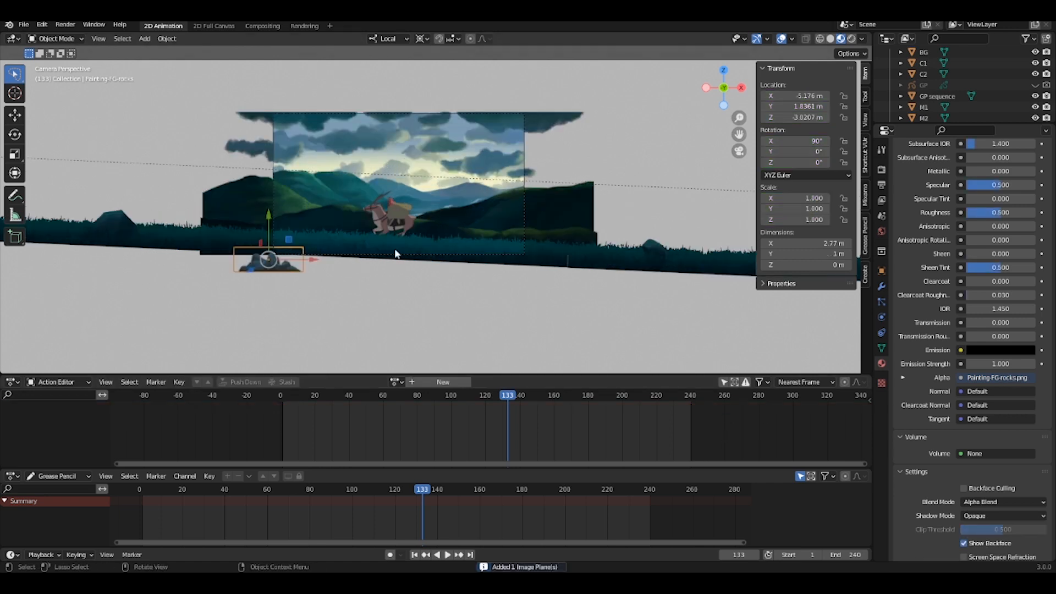
{"action": "middle_click_drag", "start_coordinate": [394, 249], "coordinate": [494, 220]}
{"action": "middle_click_drag", "start_coordinate": [275, 270], "coordinate": [242, 263]}
{"action": "left_click_drag", "start_coordinate": [177, 225], "coordinate": [130, 234]}
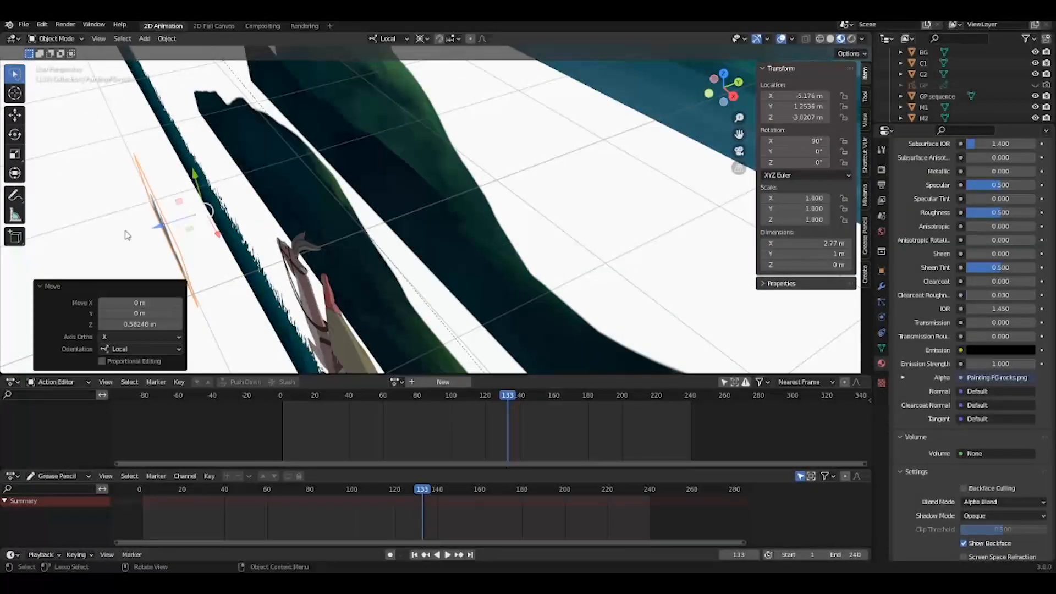
{"action": "key", "text": "KP_0"}
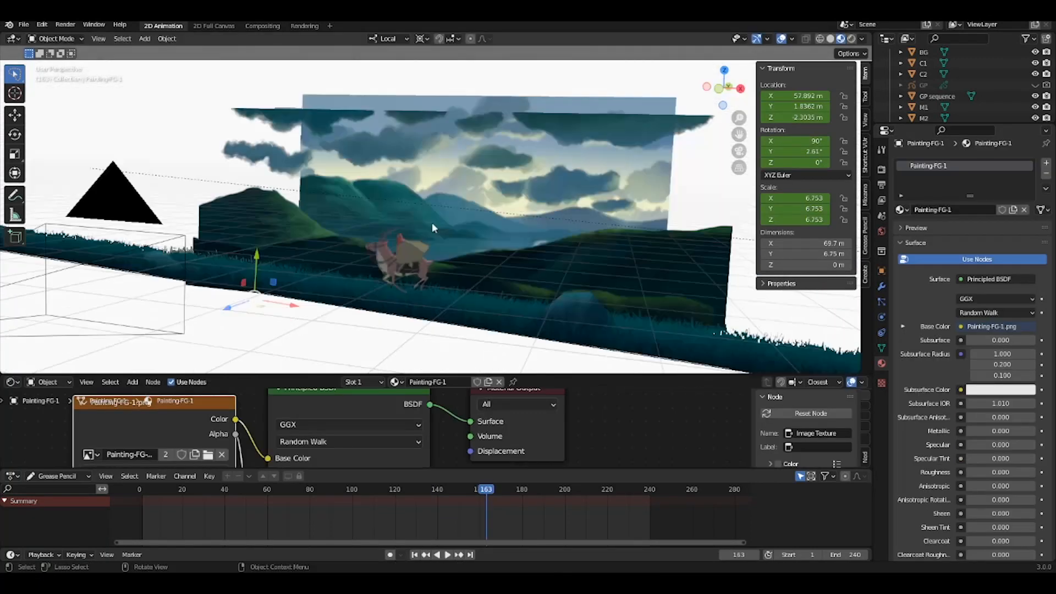
Change the shader node area to the Action Editor and play back the foreground animation with the rocks from frame 1.
{"action": "key", "text": "KP_0"}
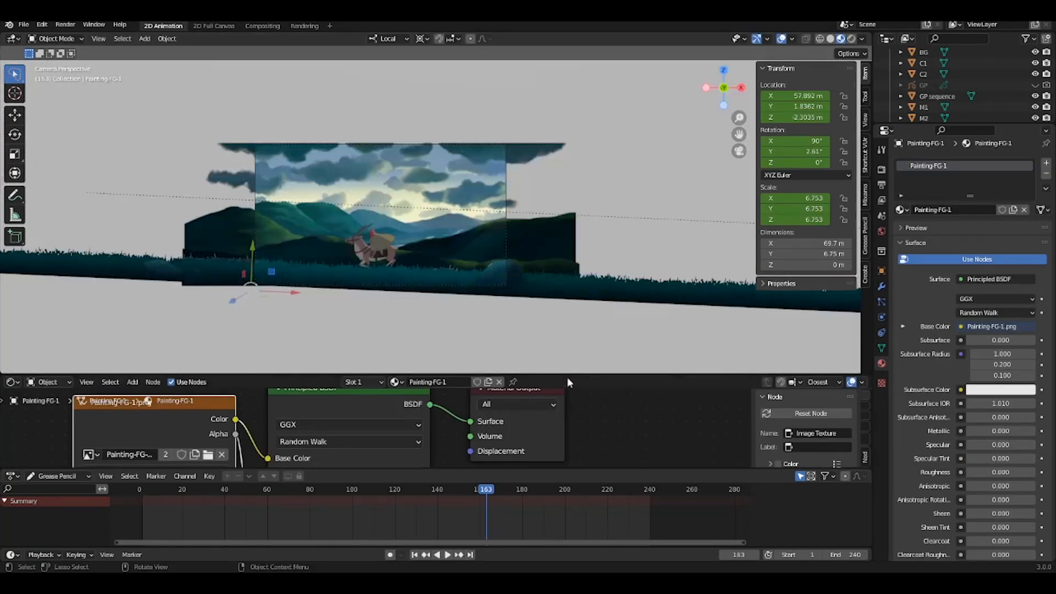
{"action": "mouse_move", "coordinate": [566, 377]}
{"action": "left_mouse_down"}
{"action": "mouse_move", "coordinate": [567, 428]}
{"action": "mouse_move", "coordinate": [567, 359]}
{"action": "left_mouse_up"}
{"action": "left_click", "coordinate": [12, 366]}
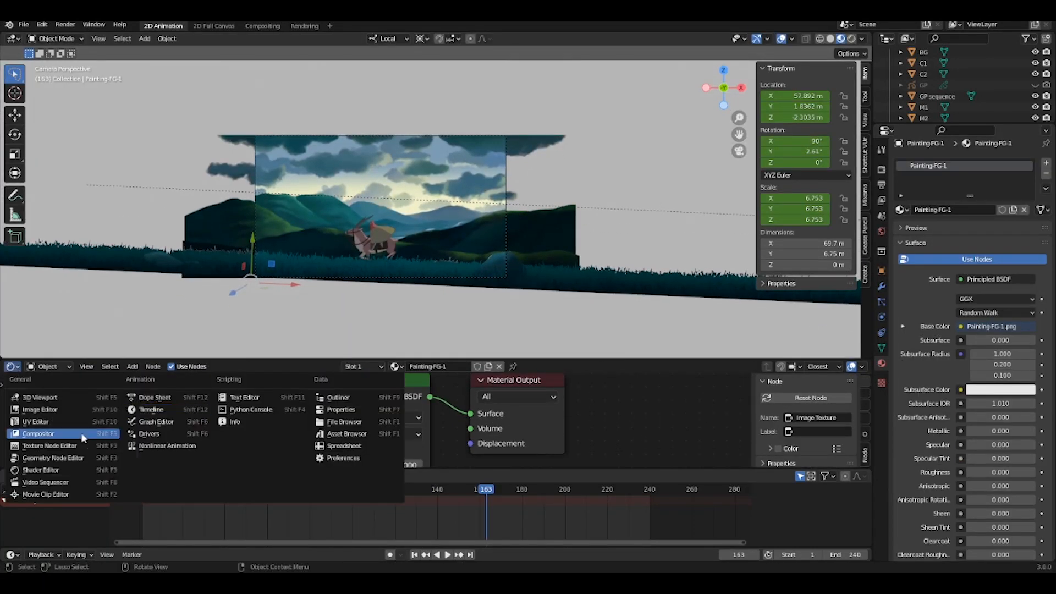
{"action": "left_click", "coordinate": [148, 398]}
{"action": "left_click", "coordinate": [414, 554]}
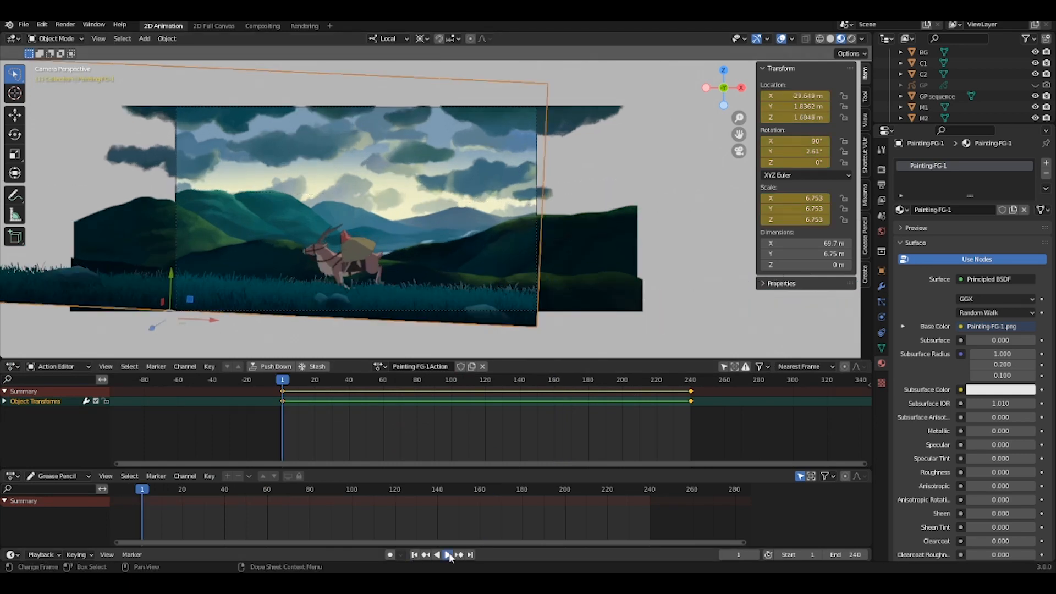
{"action": "left_click", "coordinate": [447, 554]}
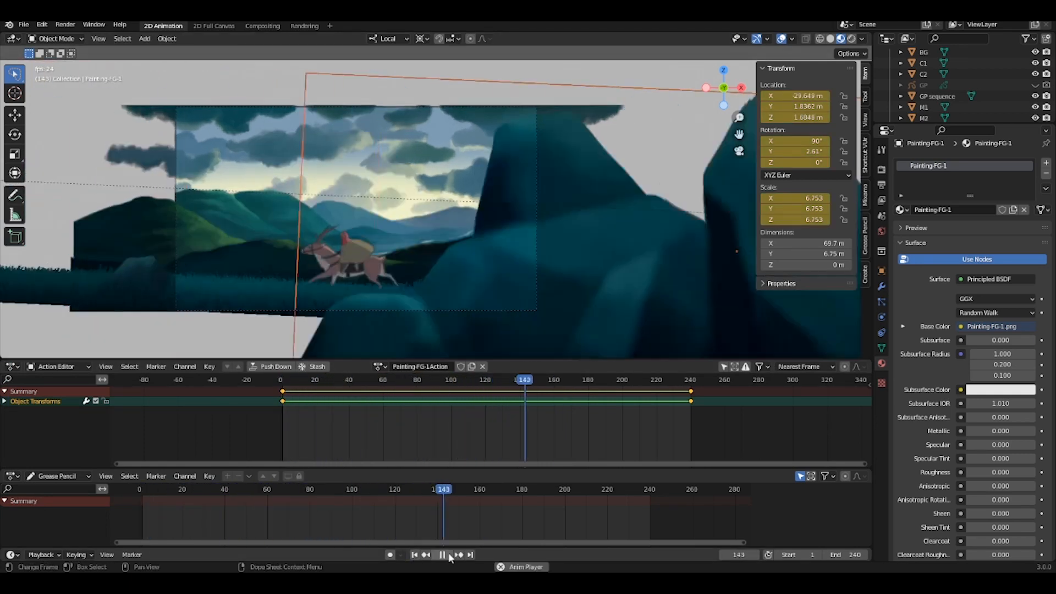
{"action": "key", "text": "Escape"}
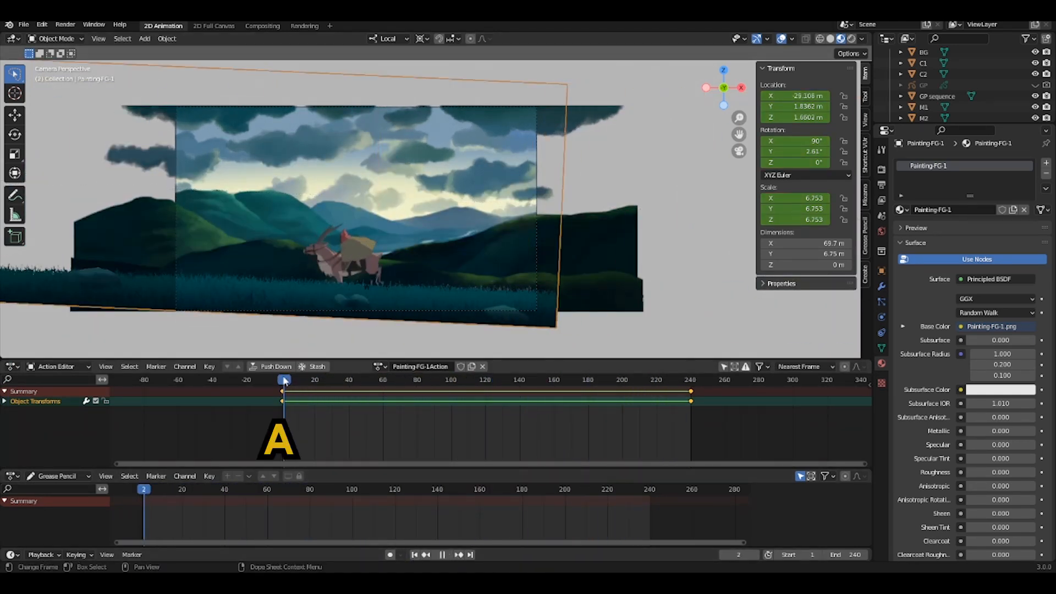
Keyframe the M1 hill plane's location, rotation and scale at frame 1, and shift it slightly along its local X at frame 240.
{"action": "left_click", "coordinate": [629, 291]}
{"action": "key", "text": "i"}
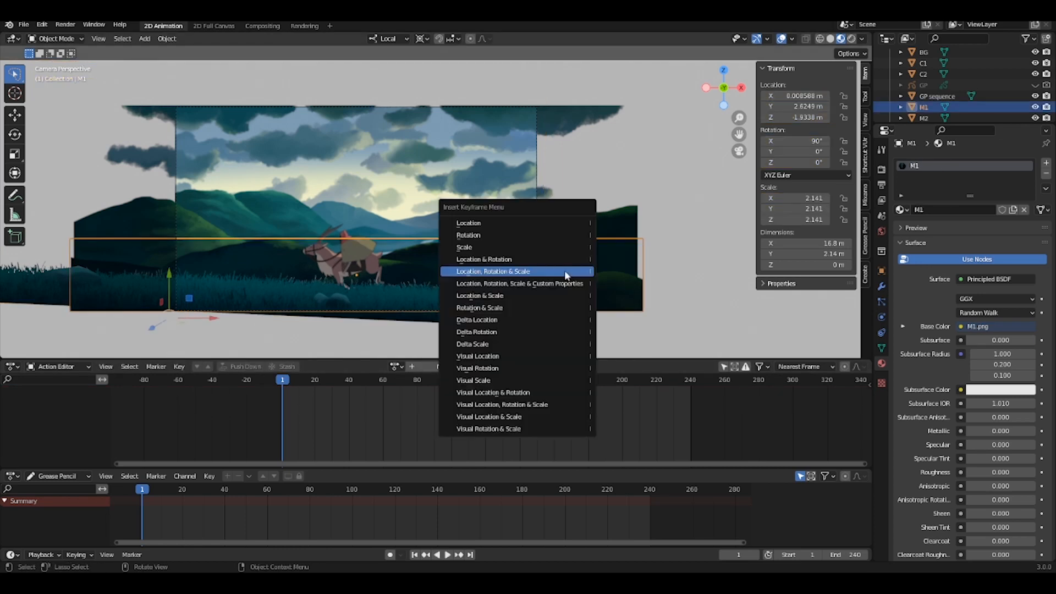
{"action": "left_click", "coordinate": [565, 272]}
{"action": "left_click", "coordinate": [690, 380]}
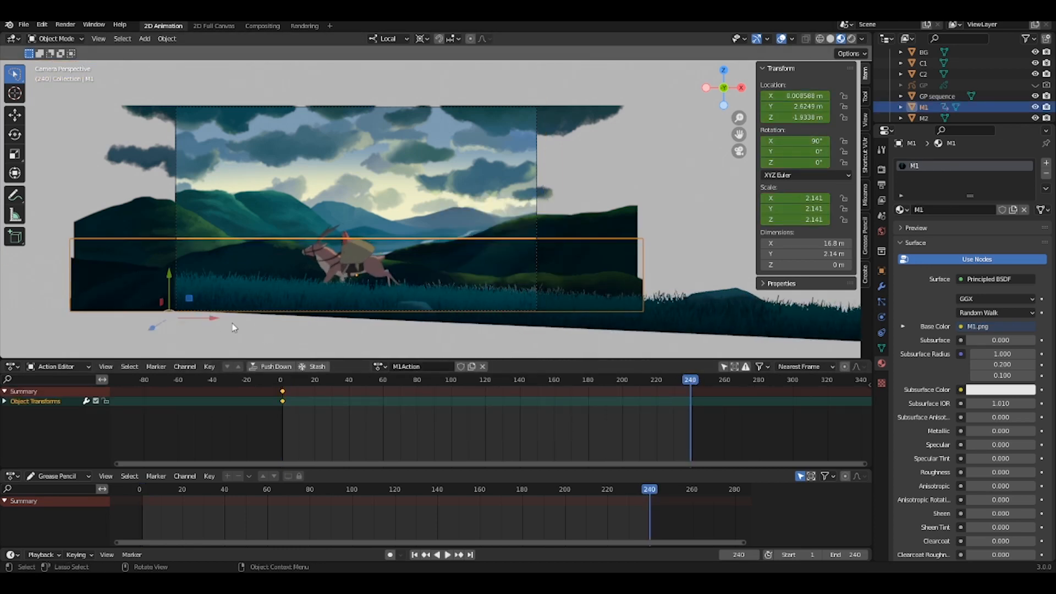
{"action": "mouse_move", "coordinate": [218, 322]}
{"action": "left_mouse_down"}
{"action": "mouse_move", "coordinate": [241, 324]}
{"action": "mouse_move", "coordinate": [223, 322]}
{"action": "left_mouse_up"}
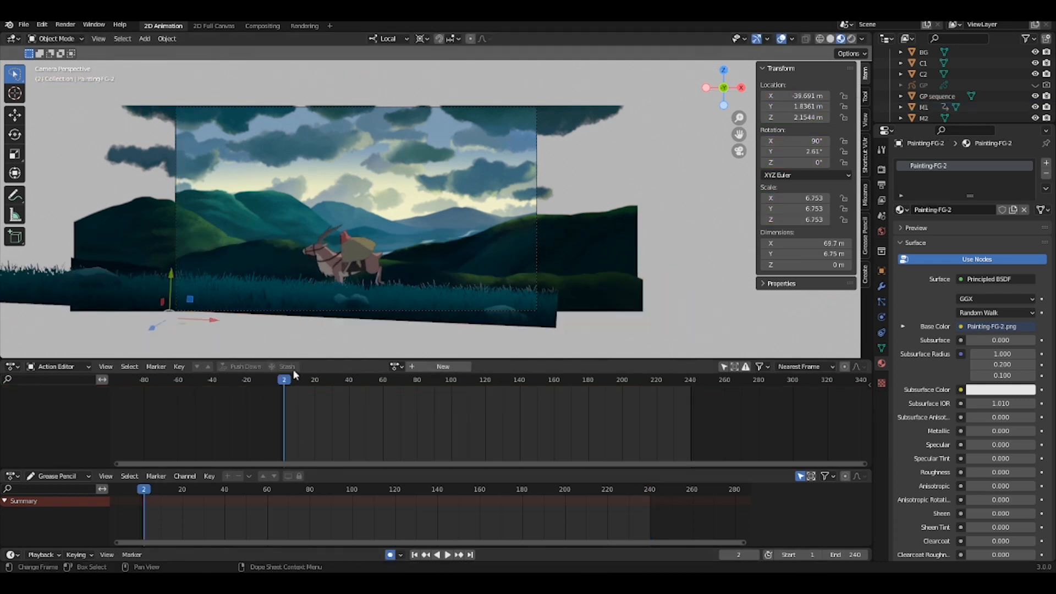
Keyframe the M2 hill plane's location, rotation and scale at frame 2, and move it about 1.17 m along local X at frame 240.
{"action": "left_click", "coordinate": [589, 224]}
{"action": "key", "text": "i"}
{"action": "left_click", "coordinate": [484, 226]}
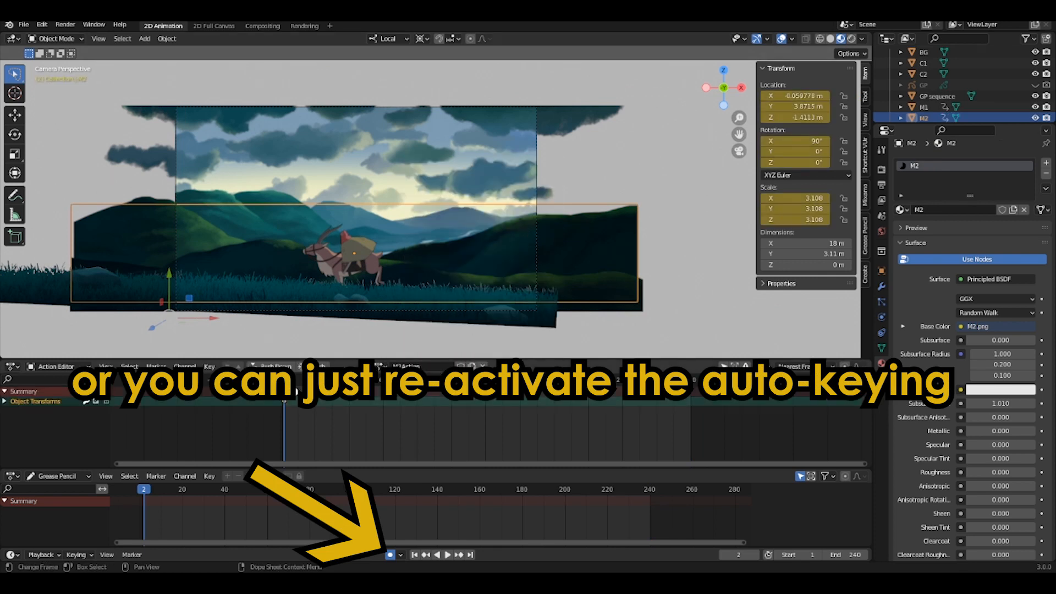
{"action": "key", "text": "shift+Right"}
{"action": "left_click_drag", "start_coordinate": [212, 318], "coordinate": [256, 331]}
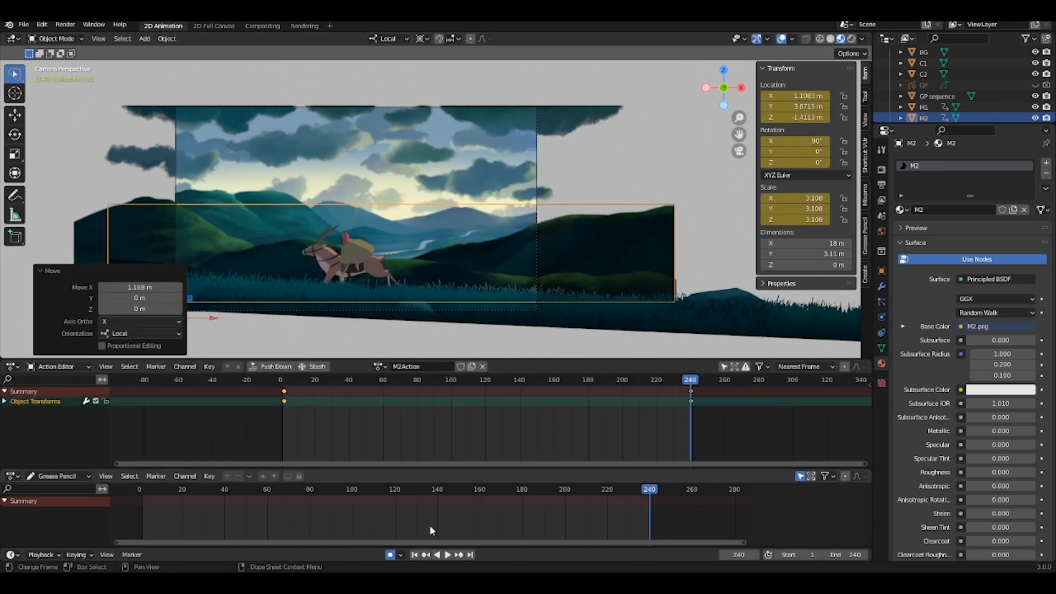
Keyframe the M3 hill plane at frame 2 and move it about 0.73 m along its local X at frame 240.
{"action": "left_click", "coordinate": [92, 229]}
{"action": "left_click", "coordinate": [284, 380]}
{"action": "key", "text": "i"}
{"action": "left_click", "coordinate": [485, 194]}
{"action": "left_click", "coordinate": [691, 382]}
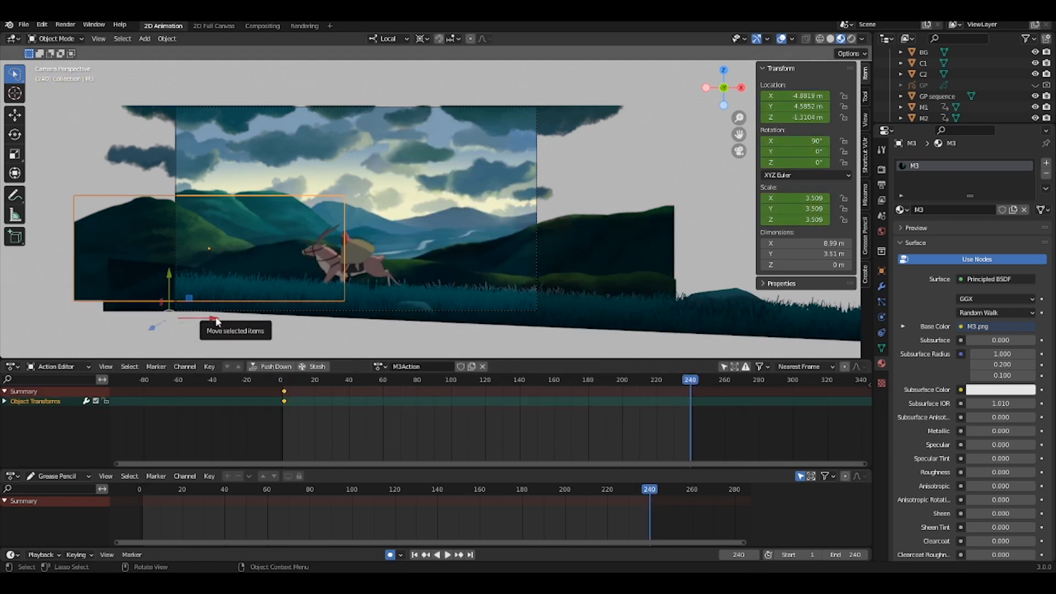
{"action": "left_click_drag", "start_coordinate": [216, 322], "coordinate": [227, 321]}
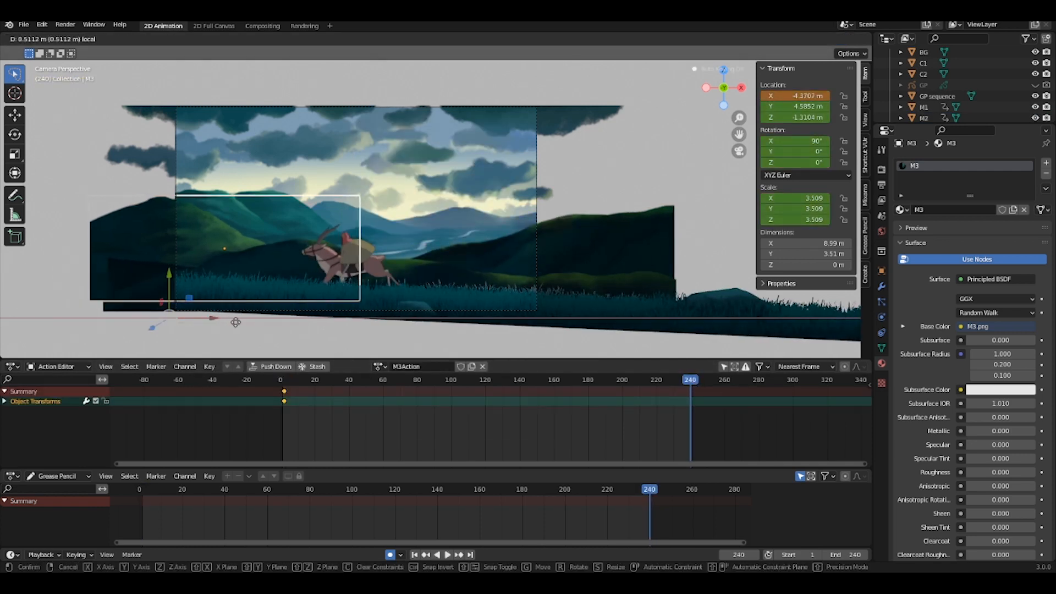
{"action": "left_click_drag", "start_coordinate": [243, 324], "coordinate": [245, 325]}
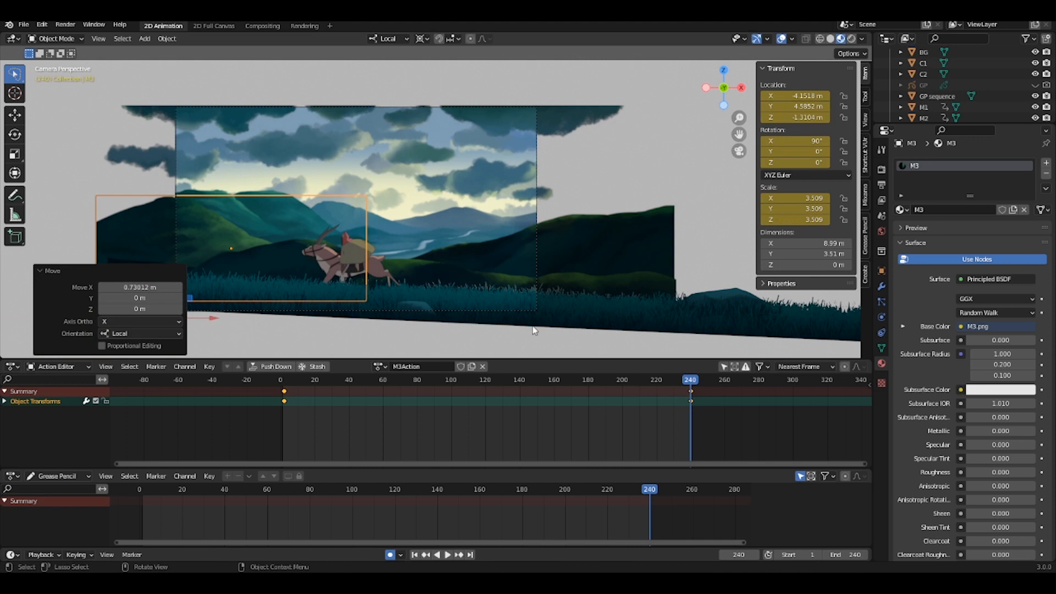
Shift the M3 plane's starting keyframe to frame 1 and select the M1 plane.
{"action": "left_click", "coordinate": [283, 381]}
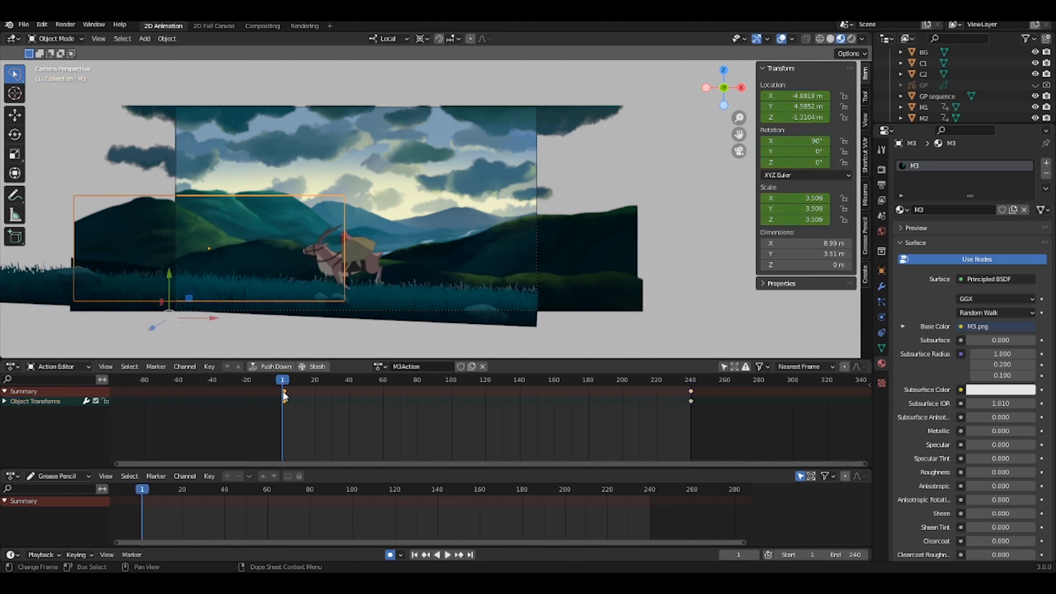
{"action": "left_click_drag", "start_coordinate": [283, 392], "coordinate": [282, 392]}
{"action": "left_click", "coordinate": [521, 237]}
{"action": "left_click", "coordinate": [614, 254]}
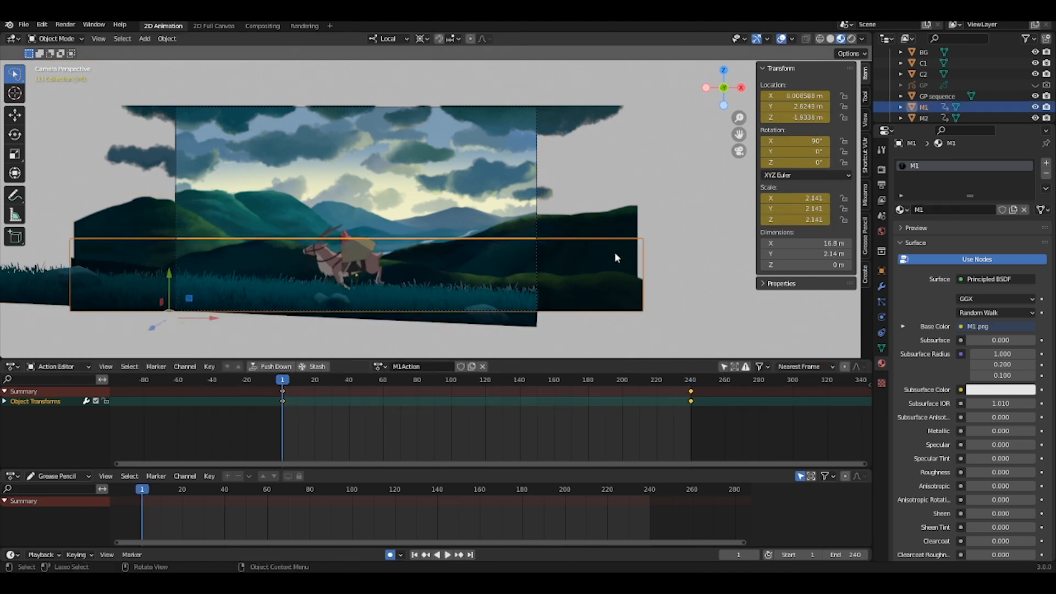
Set the interpolation of all the M2 plane's keyframes to Linear.
{"action": "left_click", "coordinate": [627, 209]}
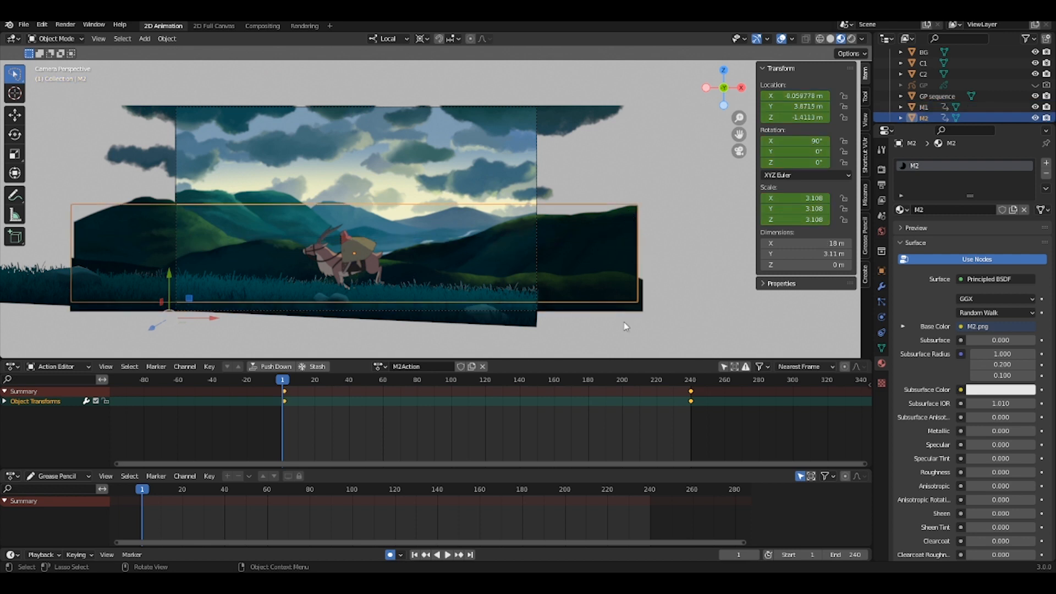
{"action": "left_click_drag", "start_coordinate": [469, 408], "coordinate": [269, 387]}
{"action": "right_click", "coordinate": [283, 400]}
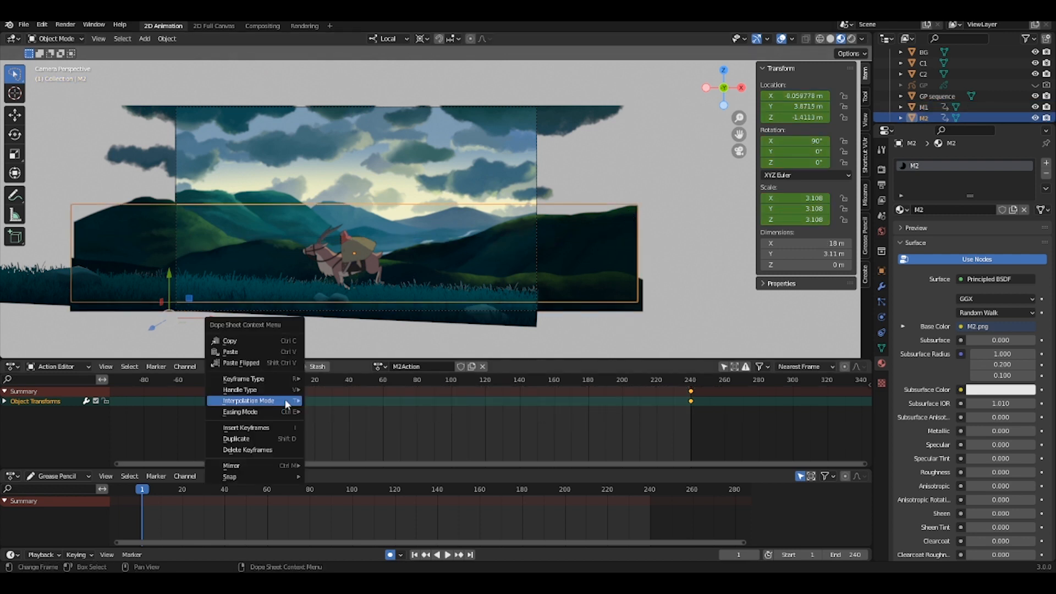
{"action": "mouse_move", "coordinate": [286, 405]}
{"action": "left_click", "coordinate": [319, 431]}
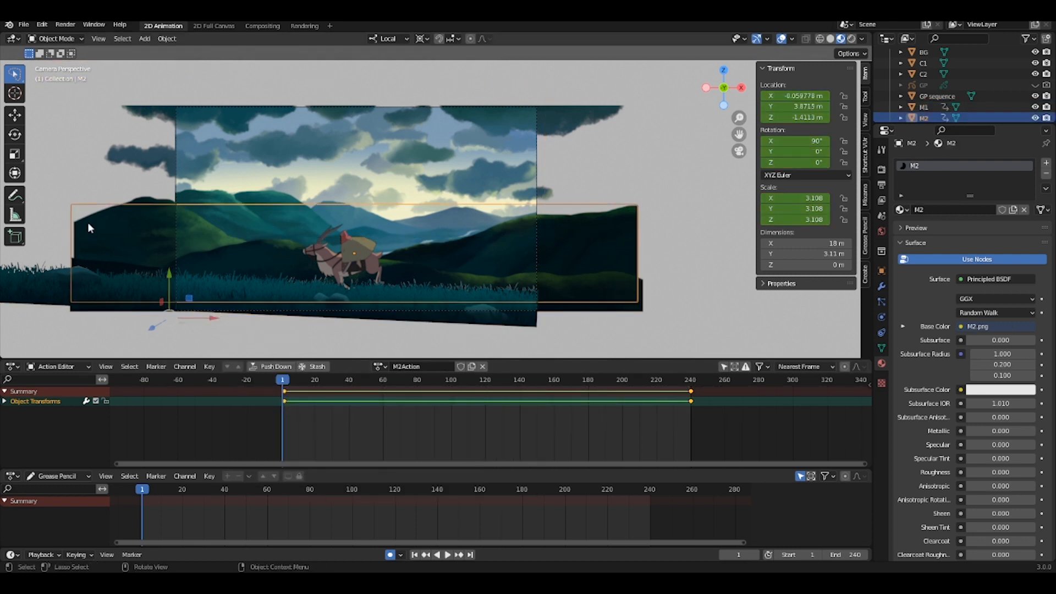
Select the M1 plane and set the interpolation of all its keyframes to Linear.
{"action": "left_click", "coordinate": [147, 201]}
{"action": "left_click", "coordinate": [928, 109]}
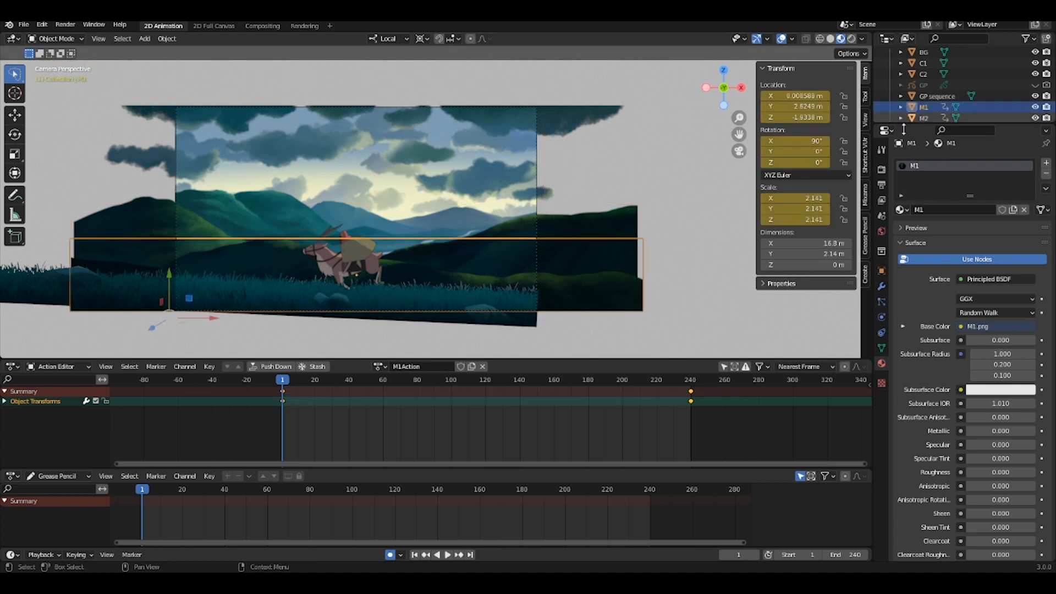
{"action": "left_click_drag", "start_coordinate": [732, 430], "coordinate": [260, 391]}
{"action": "right_click", "coordinate": [284, 399]}
{"action": "mouse_move", "coordinate": [286, 401]}
{"action": "left_click", "coordinate": [321, 429]}
Select the M3 plane and set the interpolation of all its keyframes to Linear.
{"action": "left_click", "coordinate": [931, 119]}
{"action": "scroll", "coordinate": [930, 117], "scroll_direction": "down", "scroll_amount": 1}
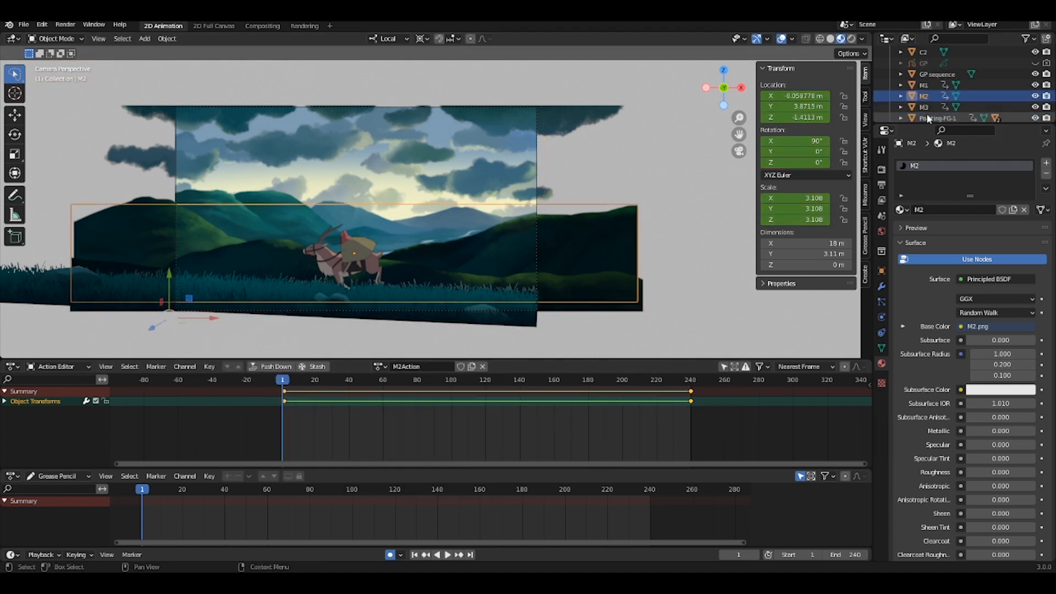
{"action": "left_click", "coordinate": [928, 108]}
{"action": "left_click_drag", "start_coordinate": [703, 423], "coordinate": [252, 389]}
{"action": "right_click", "coordinate": [283, 399]}
{"action": "left_click", "coordinate": [334, 418]}
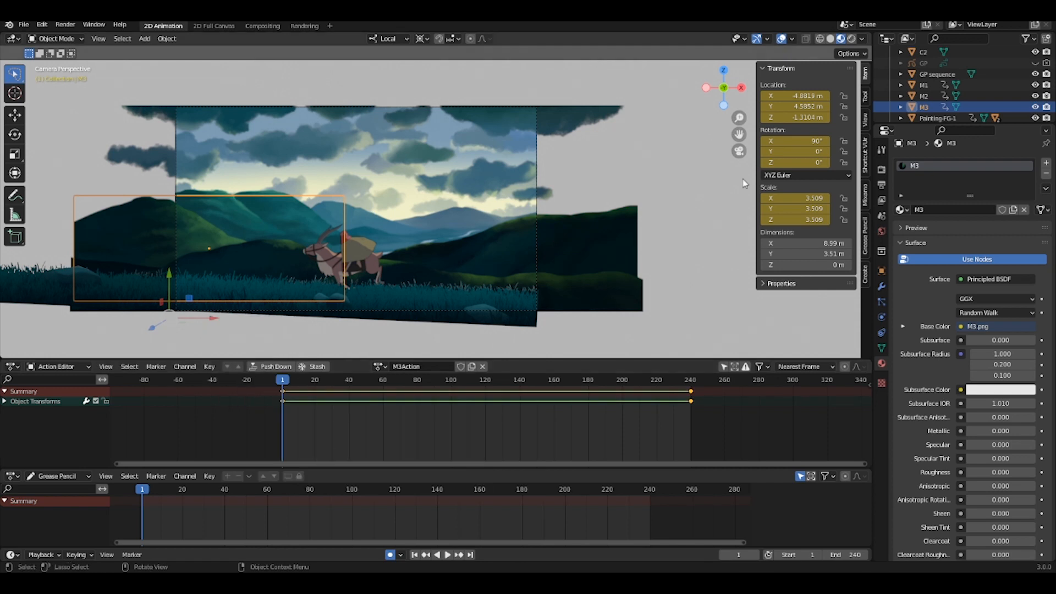
Examine the rock spheres on the 3D grass foreground from several angles and play back the layered landscape animation.
{"action": "left_click", "coordinate": [919, 86]}
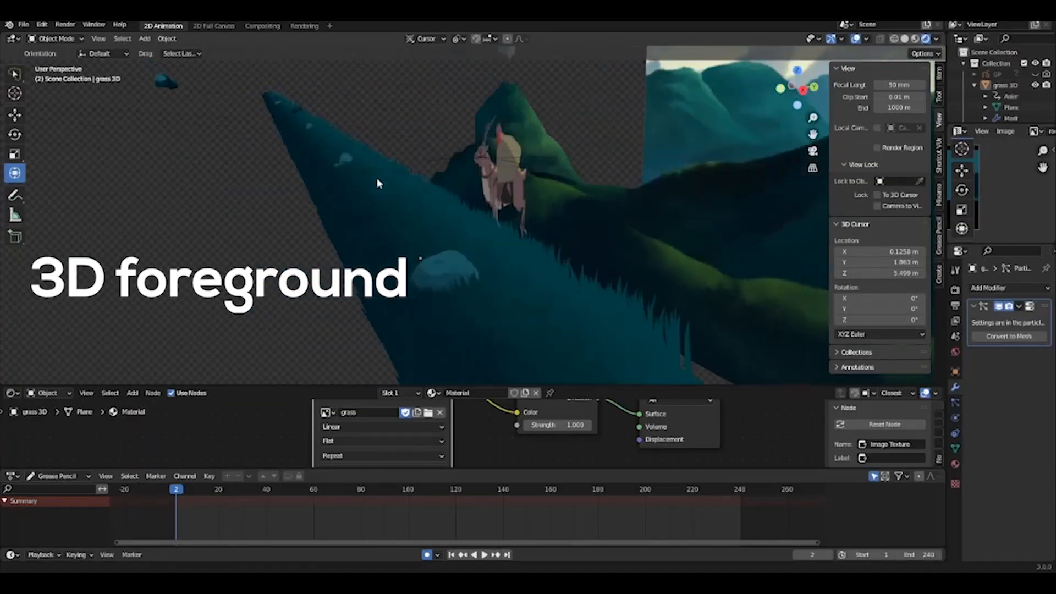
{"action": "left_click", "coordinate": [569, 354]}
{"action": "middle_click_drag", "start_coordinate": [569, 354], "coordinate": [557, 202], "text": "shift"}
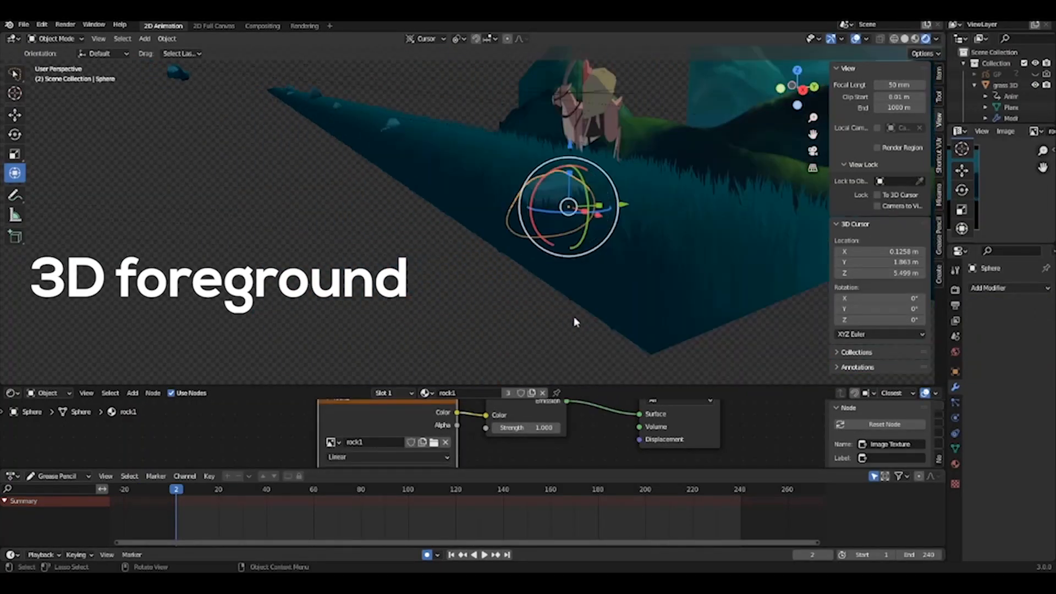
{"action": "key", "text": "KP_Decimal"}
{"action": "scroll", "coordinate": [600, 316], "scroll_direction": "down", "scroll_amount": 2}
{"action": "scroll", "coordinate": [603, 212], "scroll_direction": "up", "scroll_amount": 2}
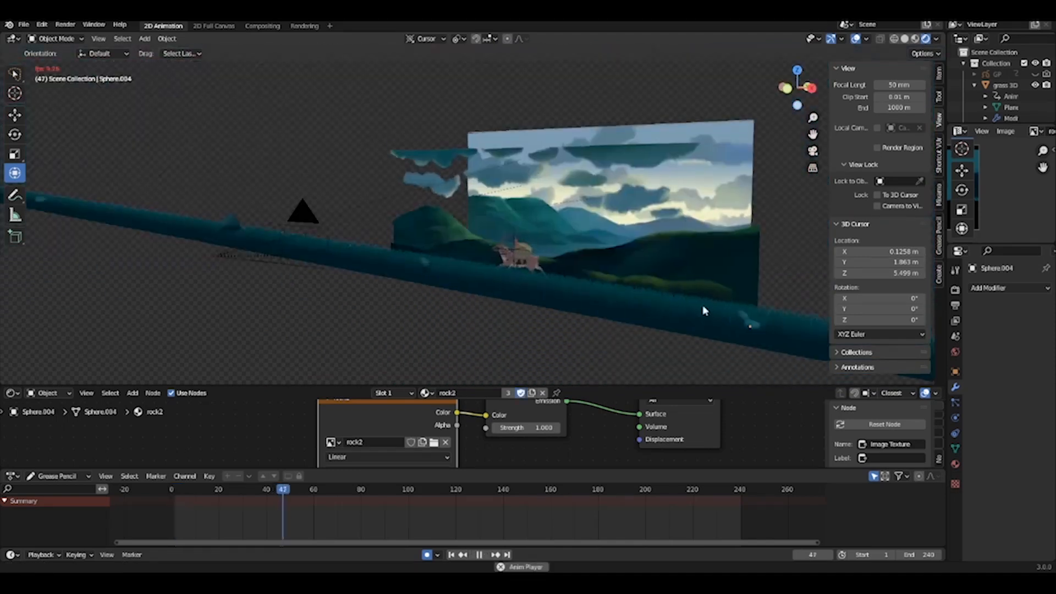
{"action": "middle_click_drag", "start_coordinate": [503, 305], "coordinate": [389, 202]}
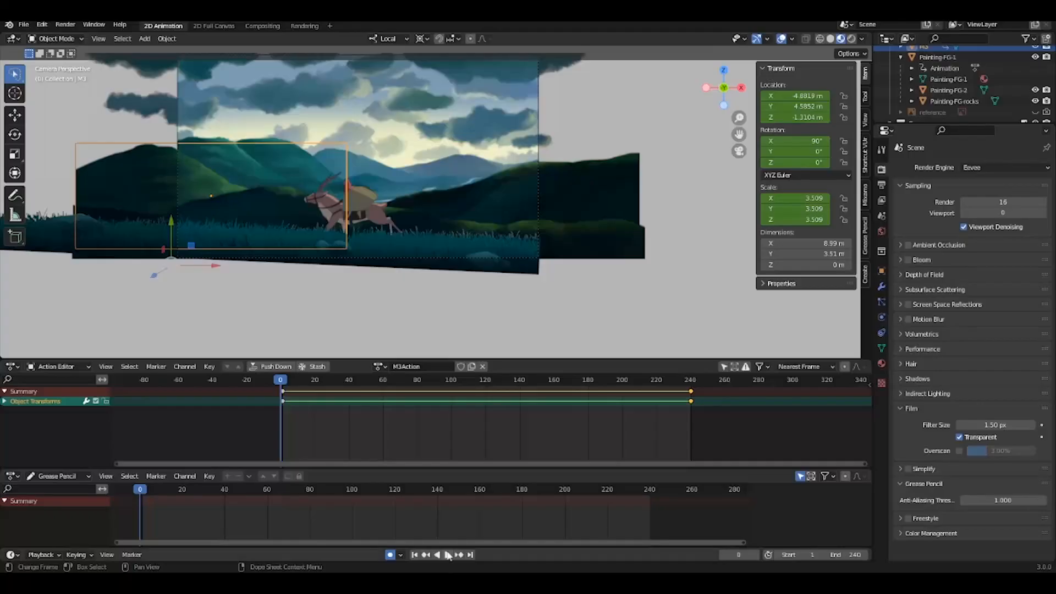
{"action": "left_click", "coordinate": [444, 555]}
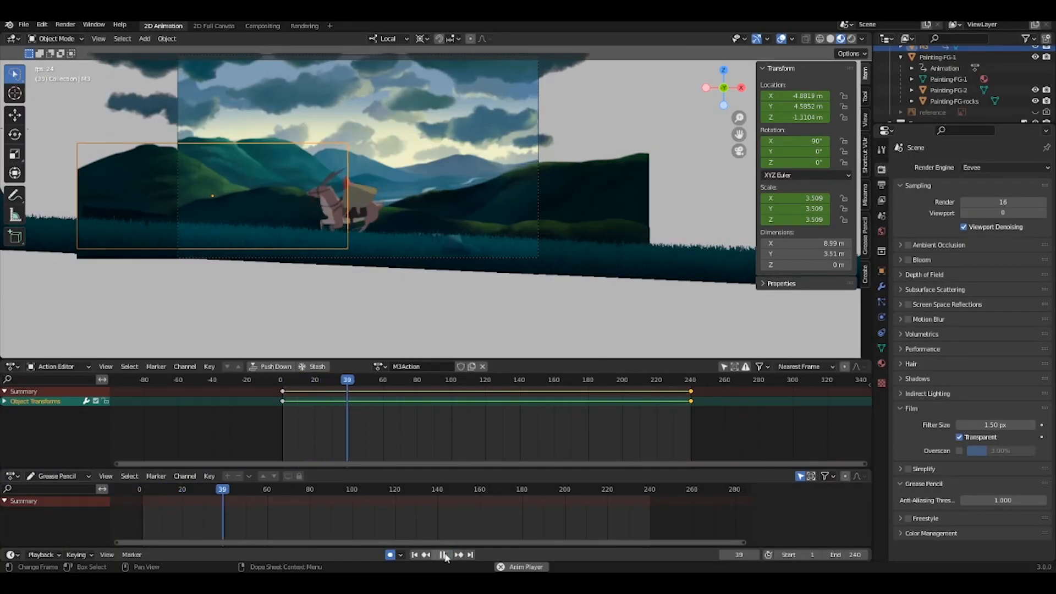